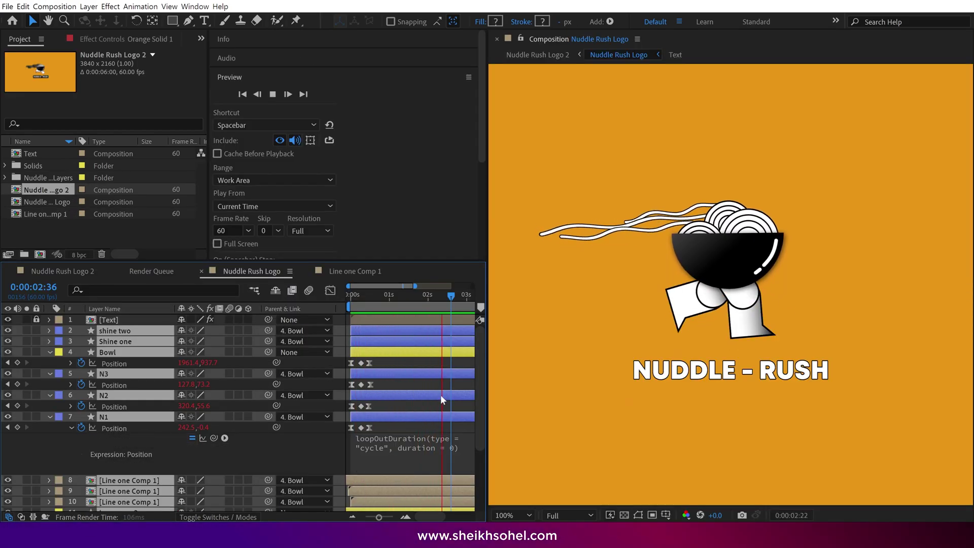
# - Preview the finished logo at 200% and inspect the Line one layer's Wave Warp settings
pyautogui.press('.')
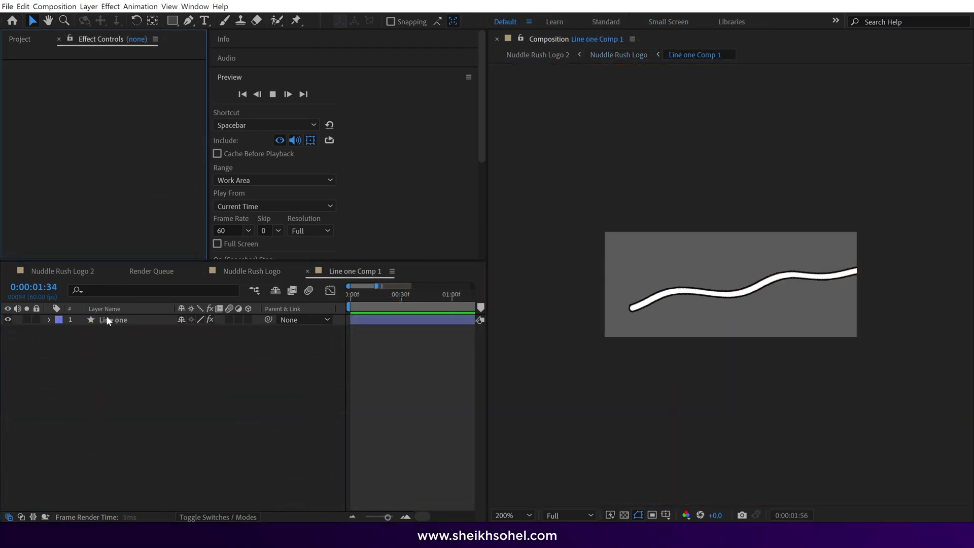
pyautogui.click(105, 316)
pyautogui.click(51, 64)
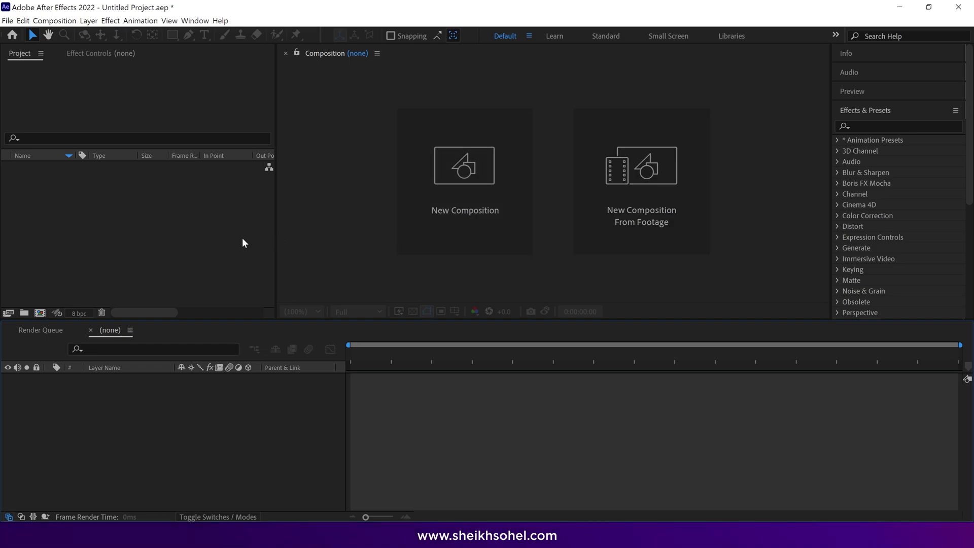
# - Import Nuddle Rush Logo.ai as a Composition - Retain Layer Sizes
pyautogui.doubleClick(188, 234)
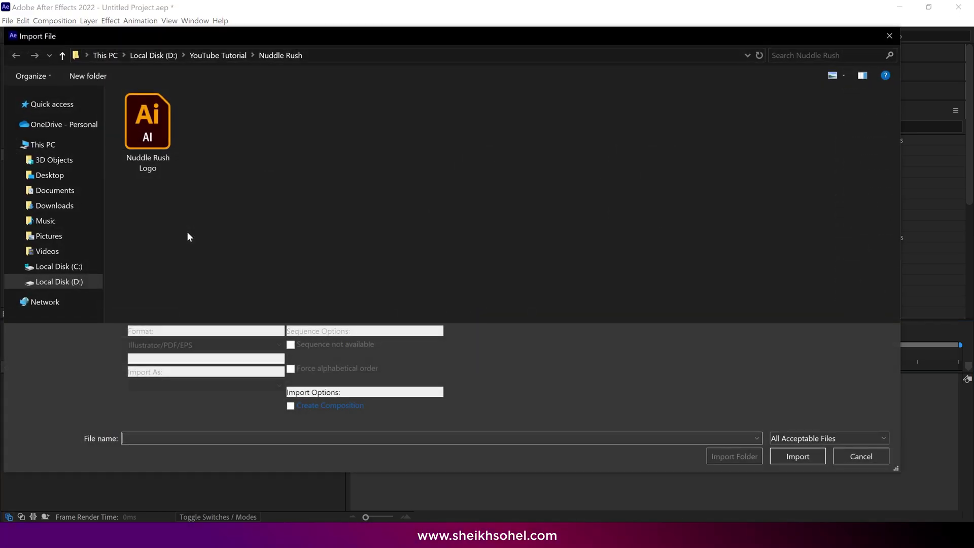
pyautogui.click(157, 150)
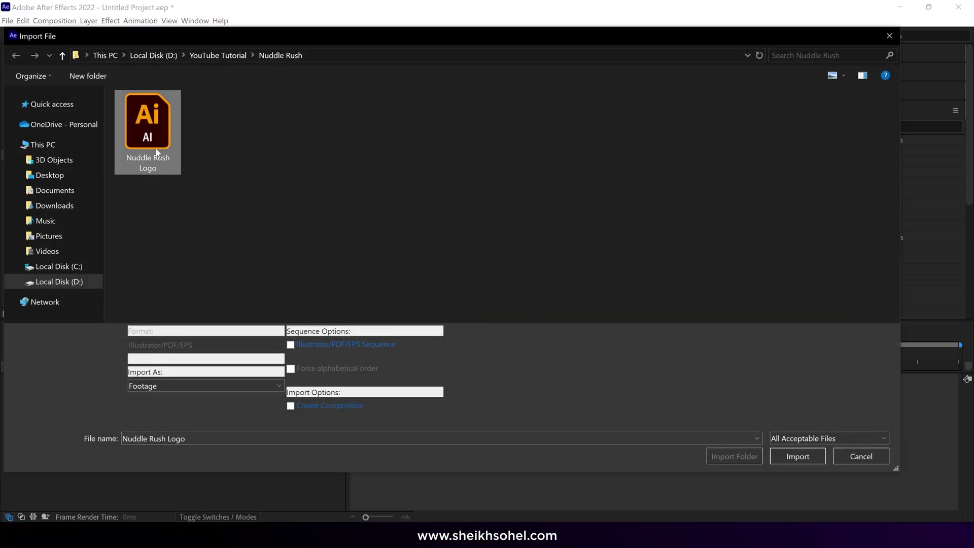
pyautogui.click(169, 391)
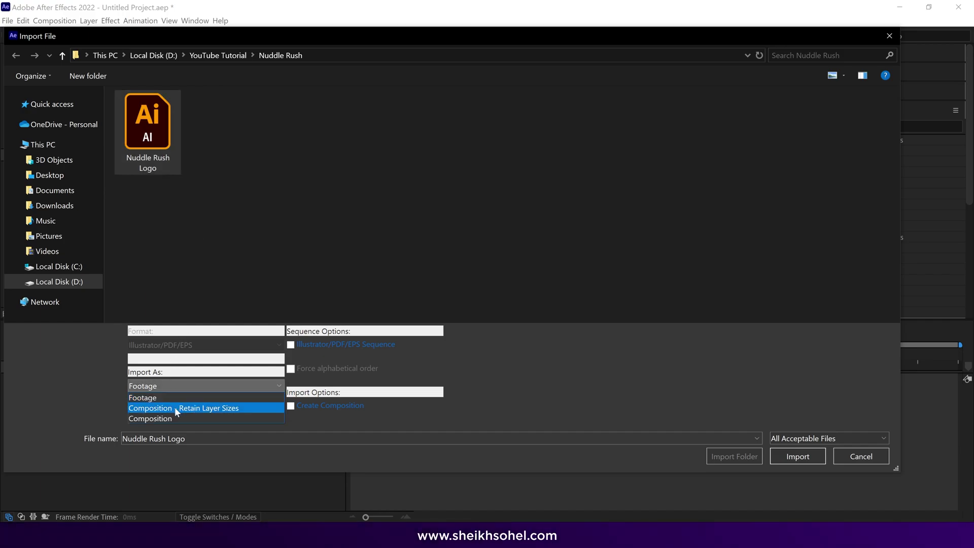
pyautogui.click(244, 408)
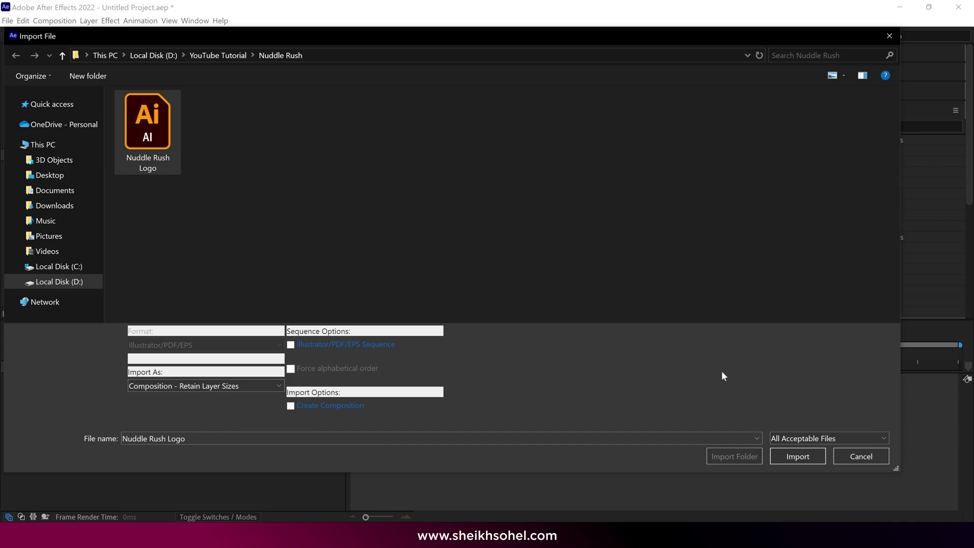
pyautogui.click(797, 456)
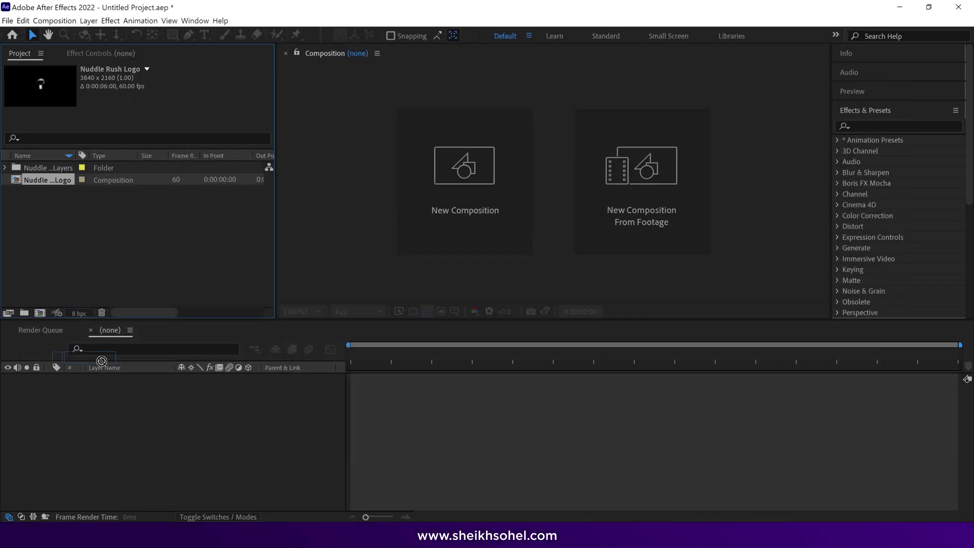
# - Convert all 25 logo vector layers into shape layers
pyautogui.moveTo(102, 361); pyautogui.dragTo(114, 412)
pyautogui.doubleClick(126, 379)
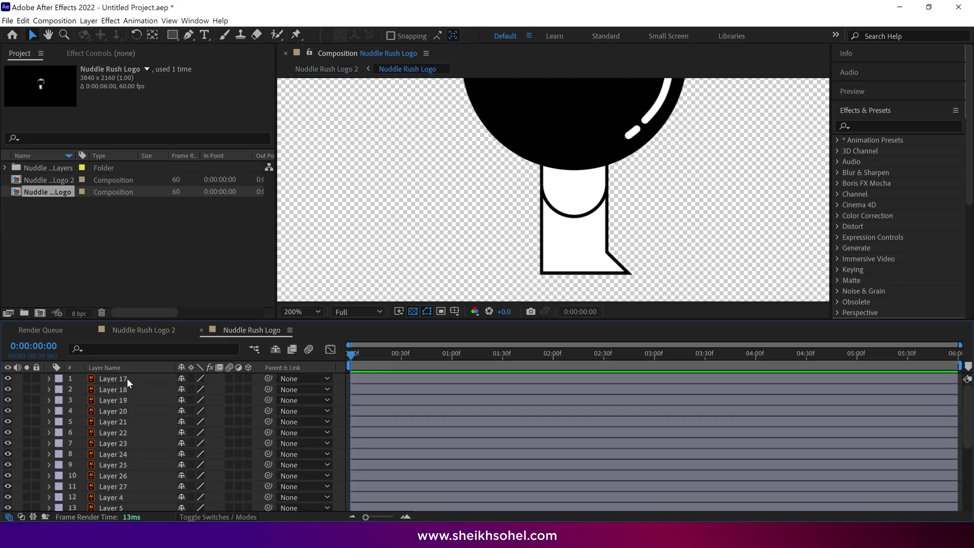
pyautogui.hotkey('shift', '/')
pyautogui.click(159, 389)
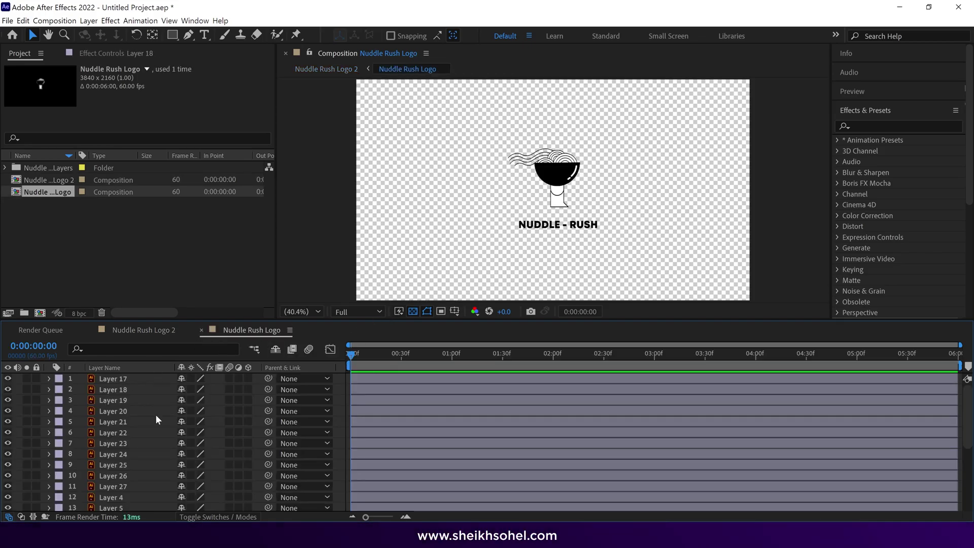
pyautogui.press('`')
pyautogui.moveTo(156, 418); pyautogui.dragTo(148, 101)
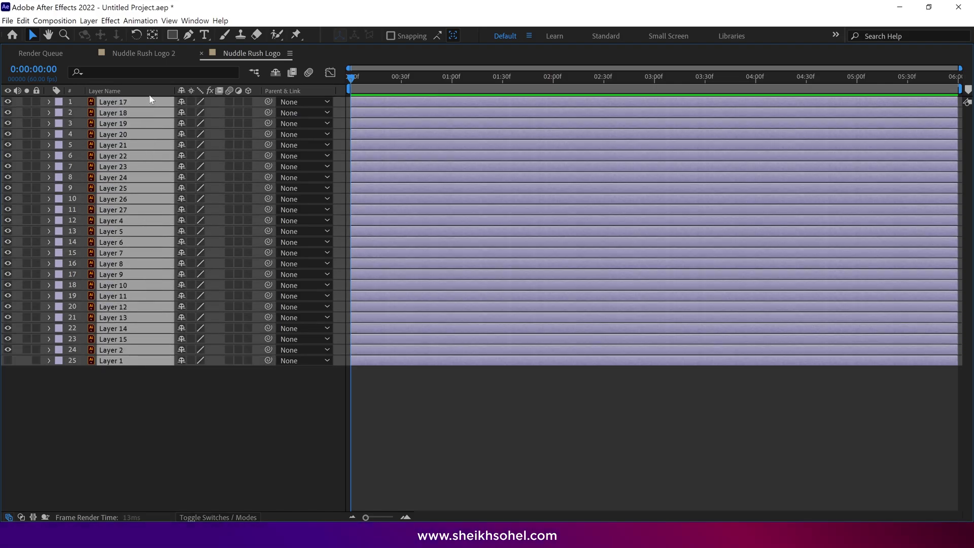
pyautogui.rightClick(148, 185)
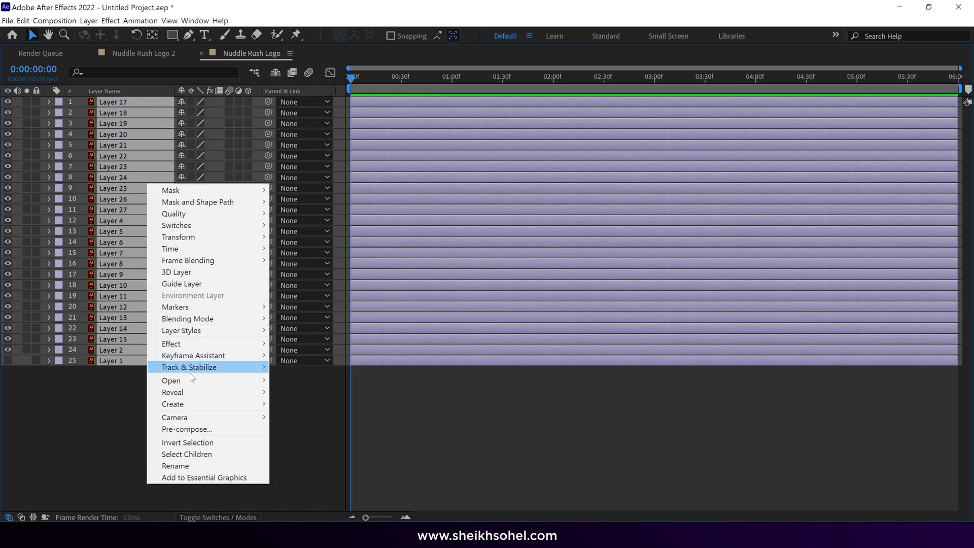
pyautogui.moveTo(204, 406)
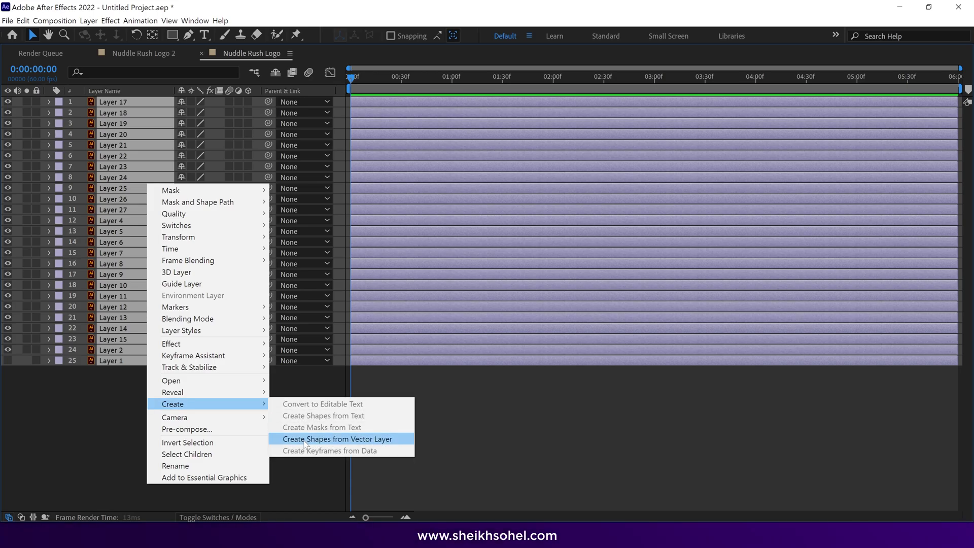
pyautogui.click(304, 439)
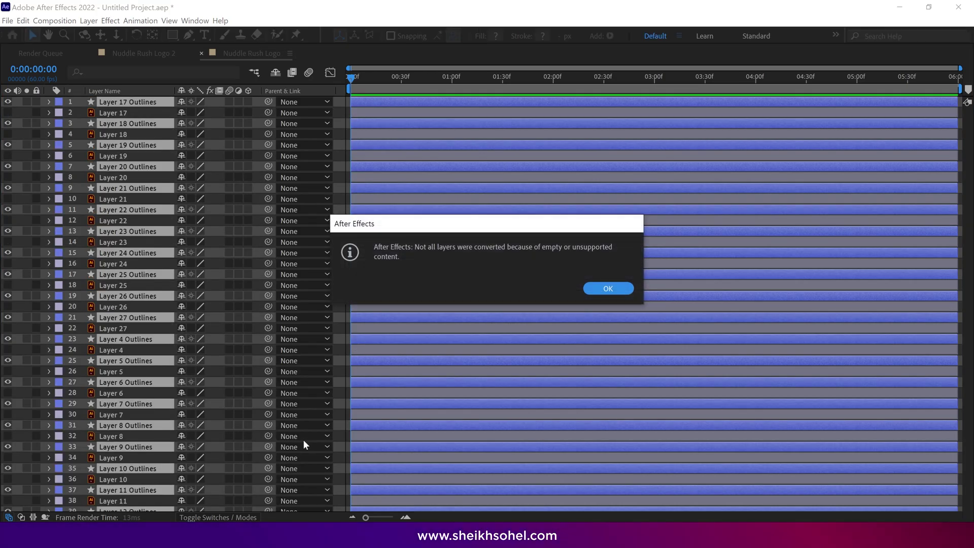
pyautogui.click(608, 288)
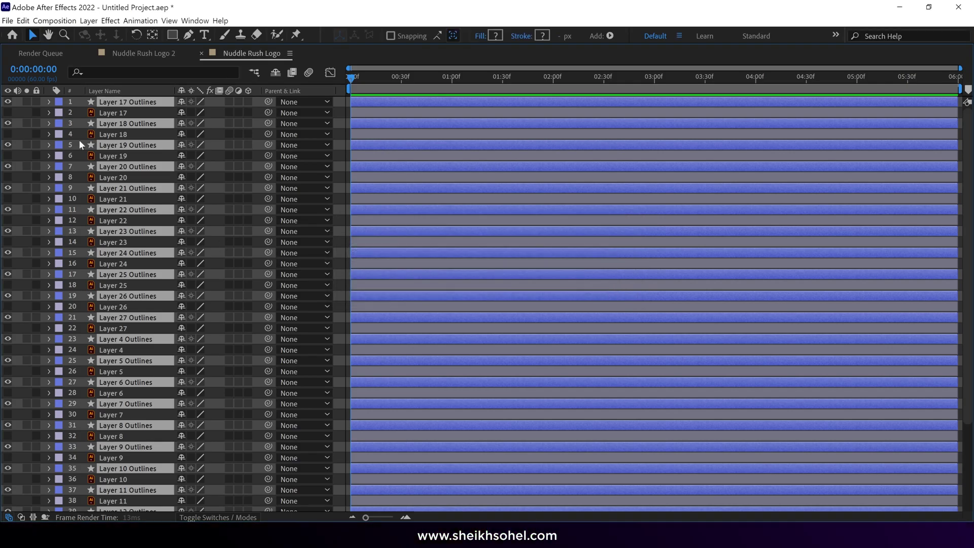
pyautogui.press('`')
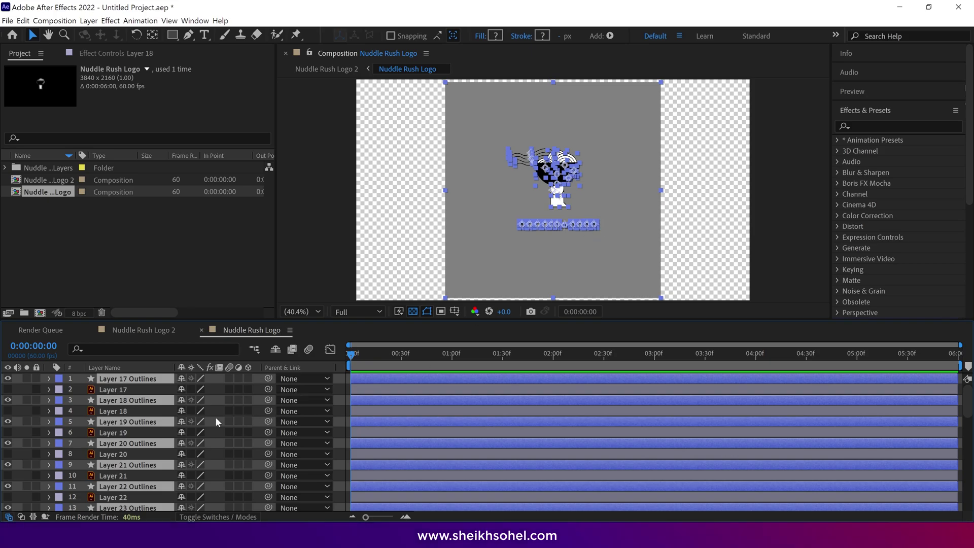
# - Delete the Lavender-labelled original vector layers and the grey background rectangle
pyautogui.click(59, 389)
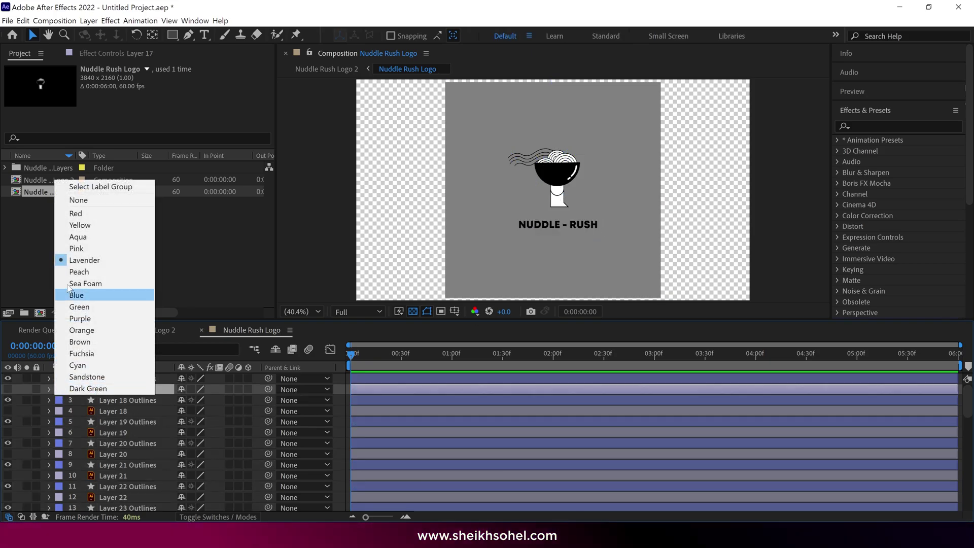
pyautogui.click(70, 187)
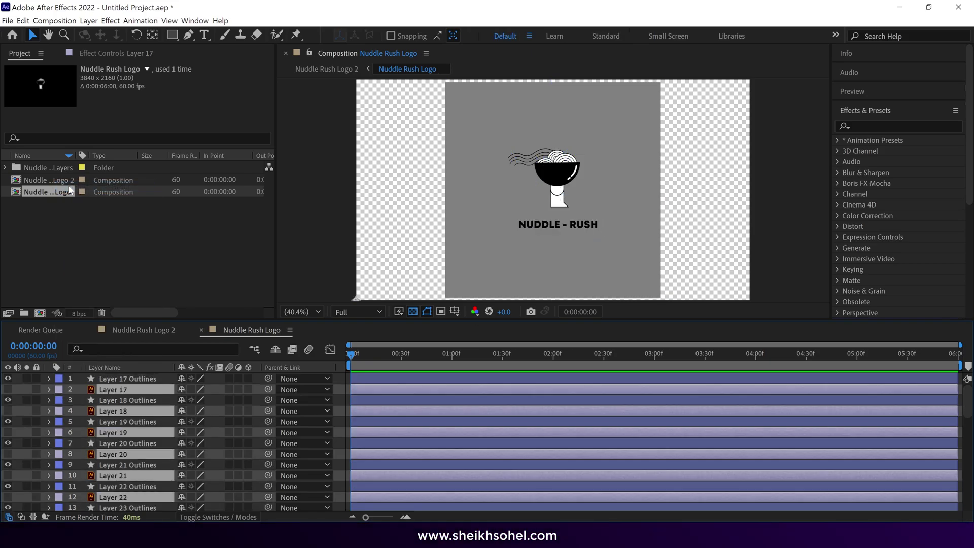
pyautogui.press('Delete')
pyautogui.click(471, 269)
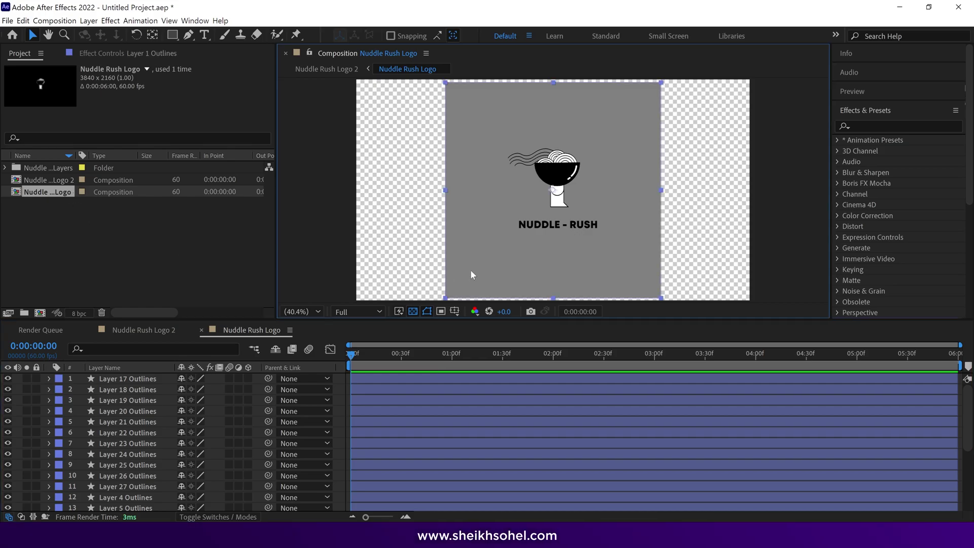
pyautogui.moveTo(471, 269)
pyautogui.mouseDown()
pyautogui.moveTo(389, 252)
pyautogui.moveTo(278, 257)
pyautogui.mouseUp()
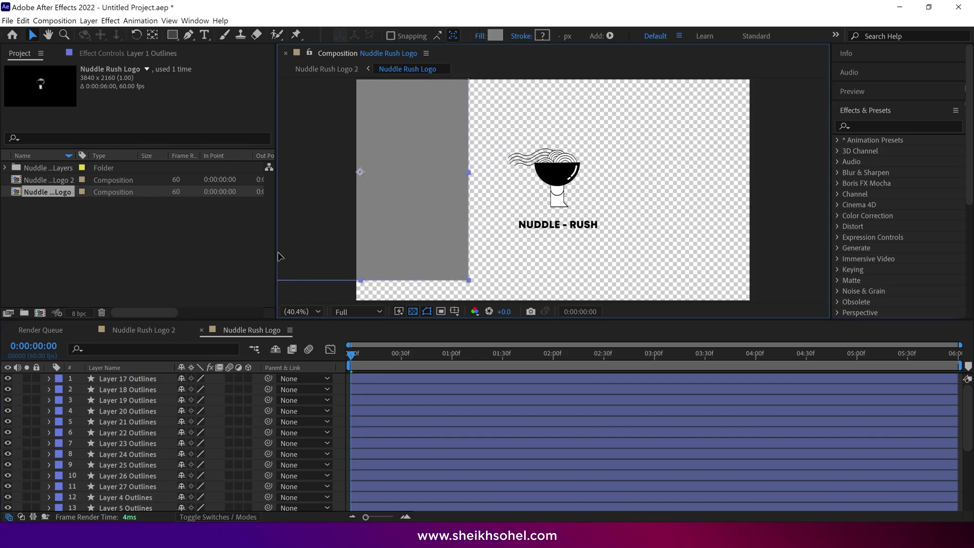
pyautogui.press('Delete')
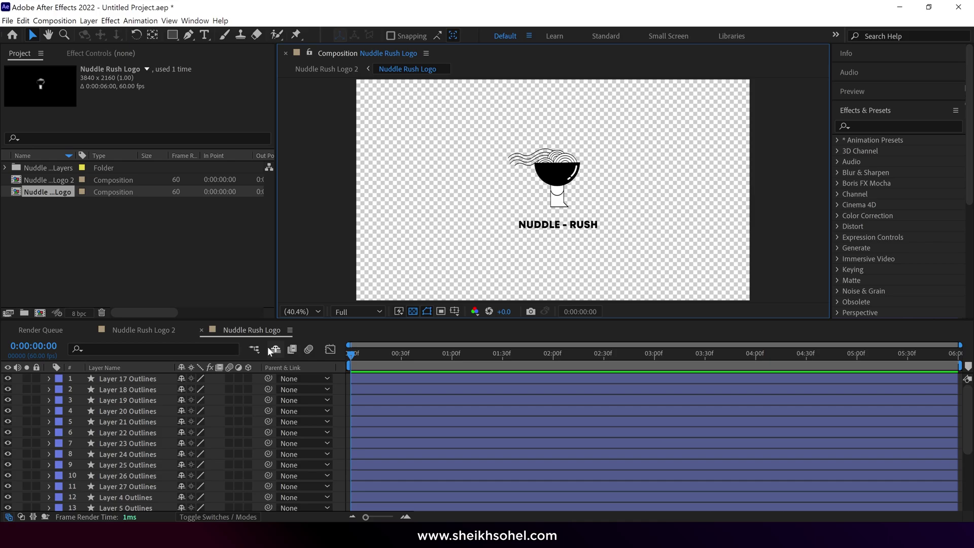
# - Pre-compose the NUDDLE - RUSH lettering layers into a composition named 'Text'
pyautogui.rightClick(140, 412)
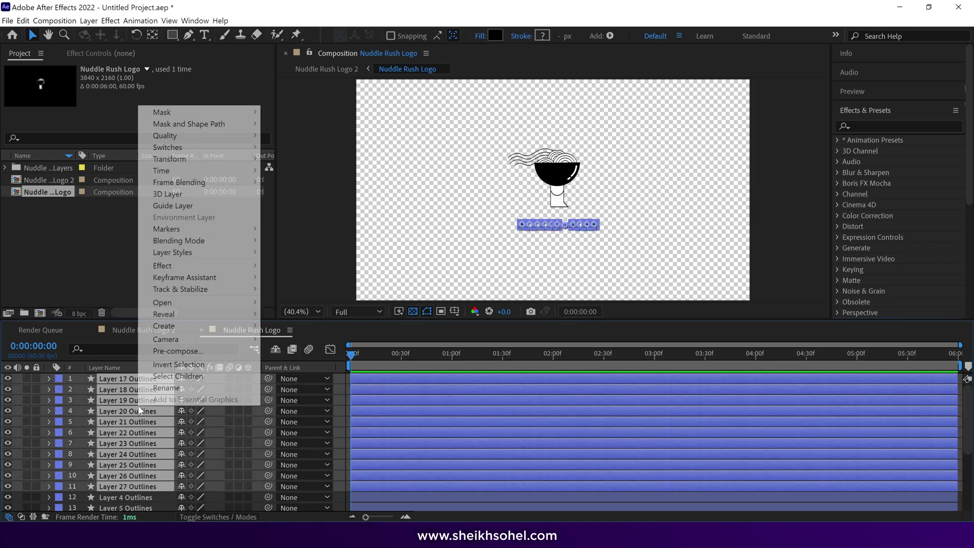
pyautogui.click(167, 351)
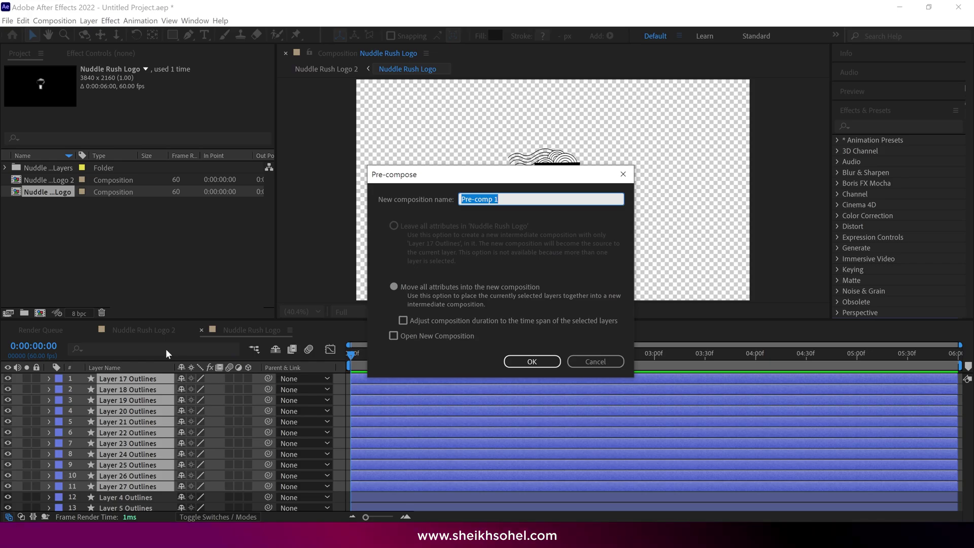
pyautogui.write('Text')
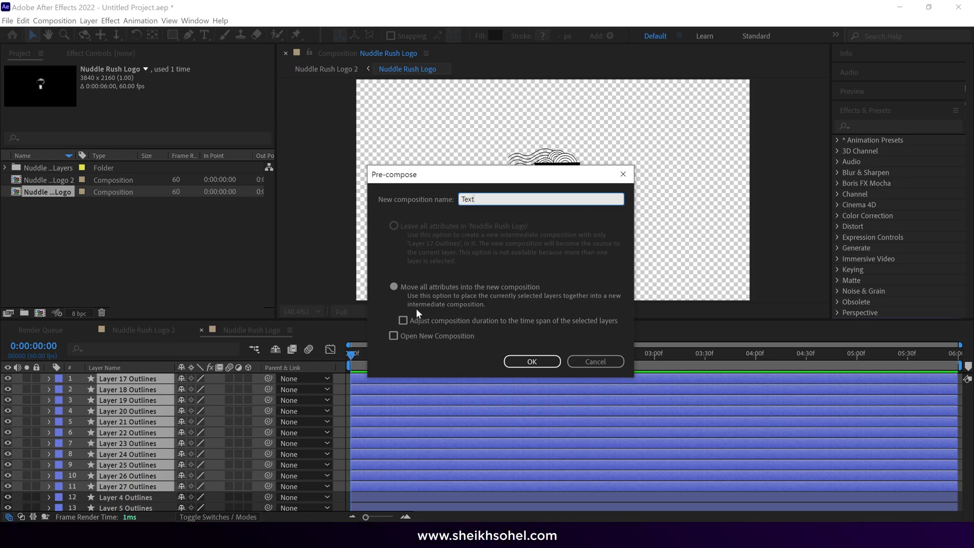
pyautogui.click(531, 362)
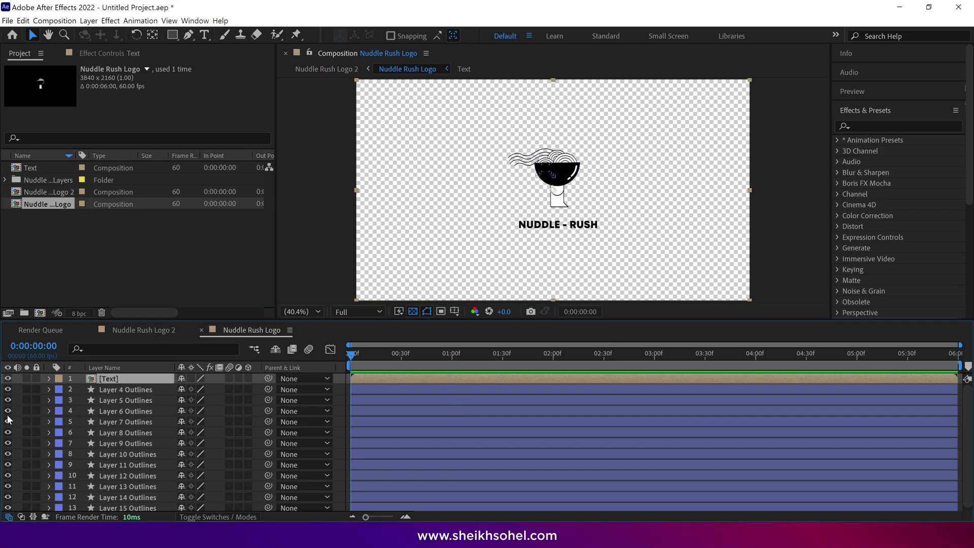
# - Hide and lock the Text layer, then frame the bowl at 100% view
pyautogui.click(8, 378)
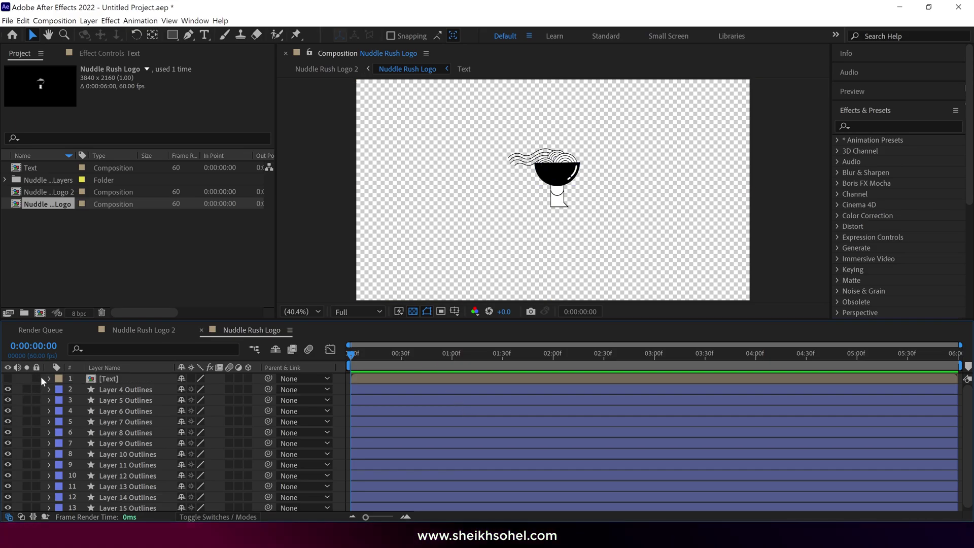
pyautogui.click(36, 379)
pyautogui.press('/')
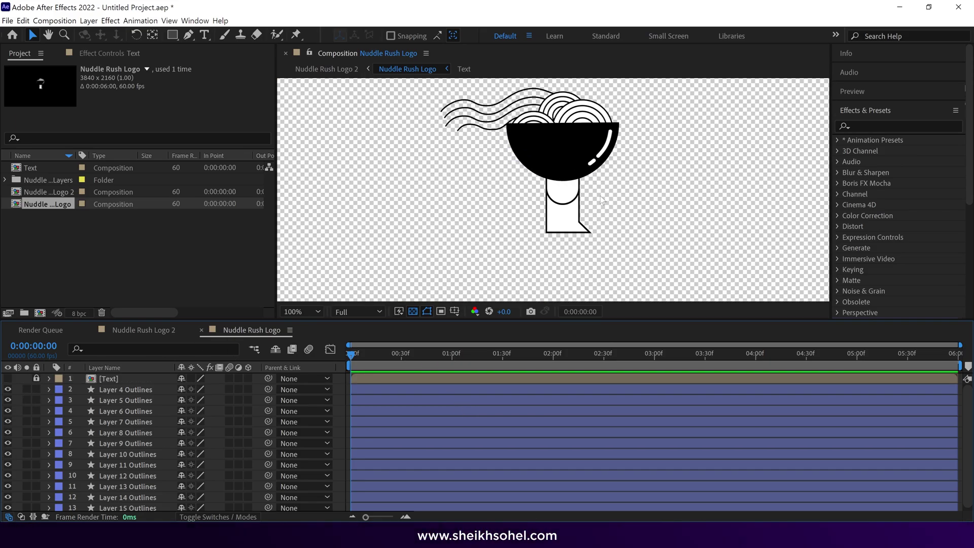
pyautogui.moveTo(630, 169); pyautogui.dragTo(625, 203)
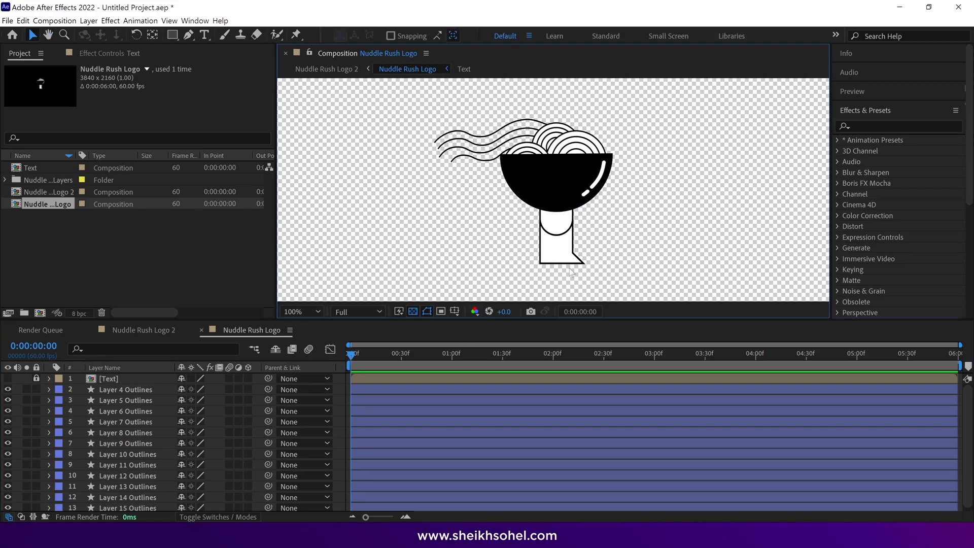
# - Rename the leg and line layers to Leg lower, Leg upper, Line, Line2 and lINE 3
pyautogui.click(569, 260)
pyautogui.write('Leg lower')
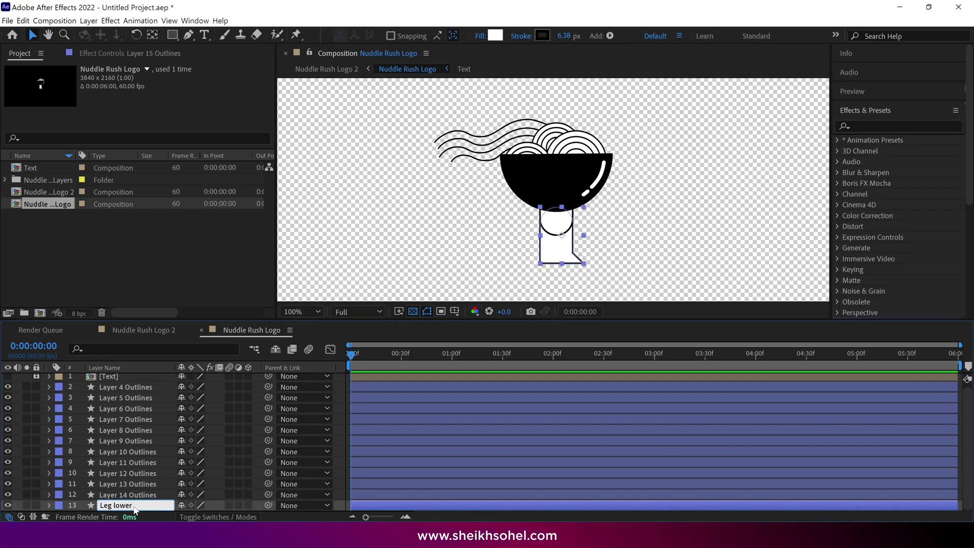
pyautogui.press('Return')
pyautogui.hotkey('ctrl', 'Up')
pyautogui.press('Return')
pyautogui.write('Leg upper')
pyautogui.press('Return')
pyautogui.hotkey('ctrl', 'Up')
pyautogui.press('Return')
pyautogui.write('Line')
pyautogui.press('Return')
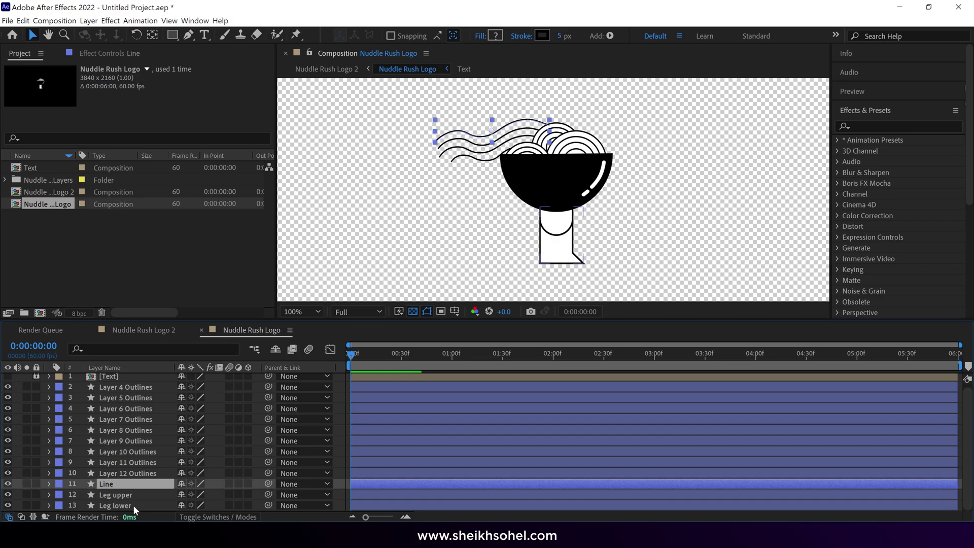
pyautogui.hotkey('ctrl', 'Up')
pyautogui.press('Return')
pyautogui.write('Line2')
pyautogui.press('Return')
pyautogui.hotkey('ctrl', 'Up')
pyautogui.press('Return')
pyautogui.write('lINE 3')
# - Rename the remaining layers N1, N2, N3, Bowl, Shine one and shine two
pyautogui.press('Return')
pyautogui.hotkey('ctrl', 'Up')
pyautogui.press('Return')
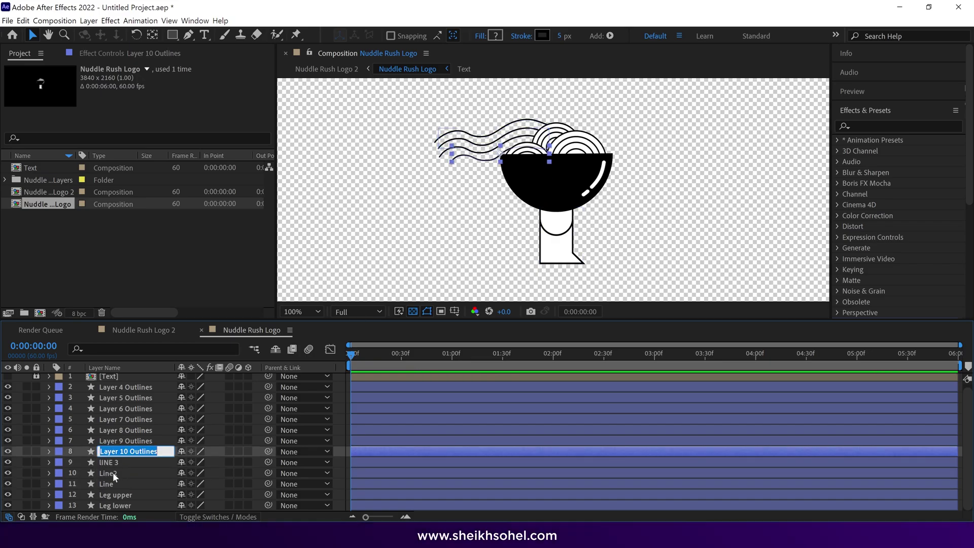
pyautogui.press('Return')
pyautogui.hotkey('ctrl', 'Up')
pyautogui.press('Return')
pyautogui.write('N1')
pyautogui.press('Return')
pyautogui.hotkey('ctrl', 'Up')
pyautogui.press('Return')
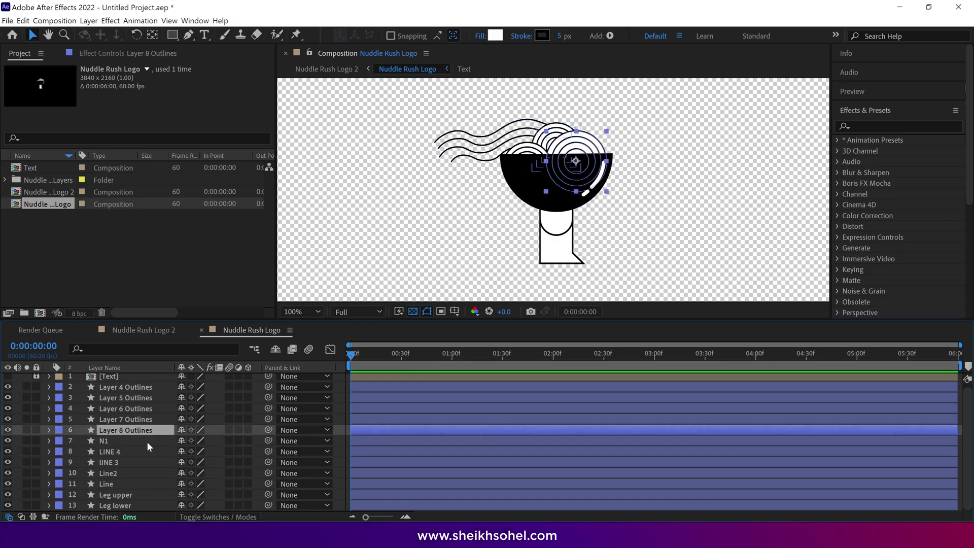
pyautogui.write('N2')
pyautogui.press('Return')
pyautogui.hotkey('ctrl', 'Up')
pyautogui.press('Return')
pyautogui.write('N3')
pyautogui.press('Return')
pyautogui.hotkey('ctrl', 'Up')
pyautogui.press('Return')
pyautogui.write('Bowl')
pyautogui.press('Return')
pyautogui.hotkey('ctrl', 'Up')
pyautogui.press('Return')
pyautogui.write('Shine one')
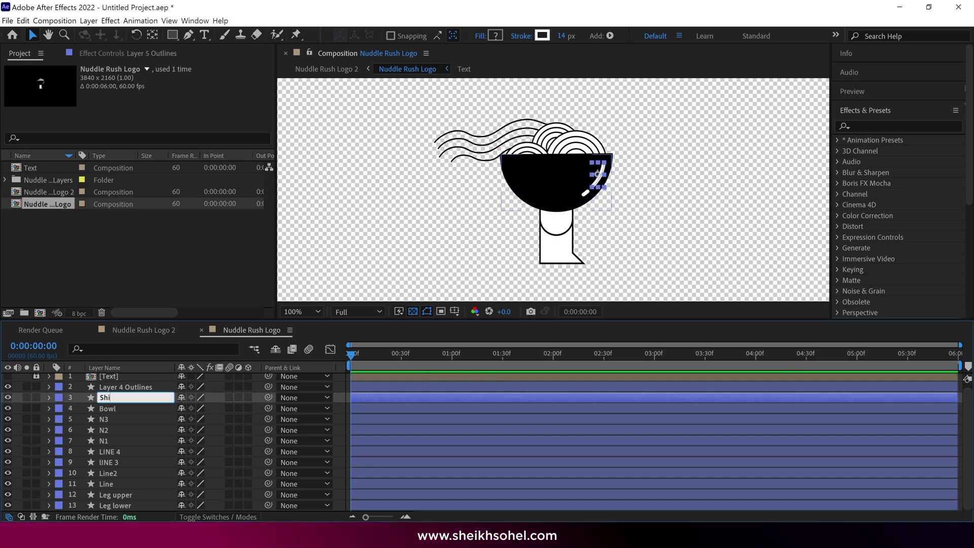
pyautogui.press('Return')
pyautogui.hotkey('ctrl', 'Up')
pyautogui.press('Return')
pyautogui.write('shione two')
pyautogui.press('Return')
pyautogui.click(614, 229)
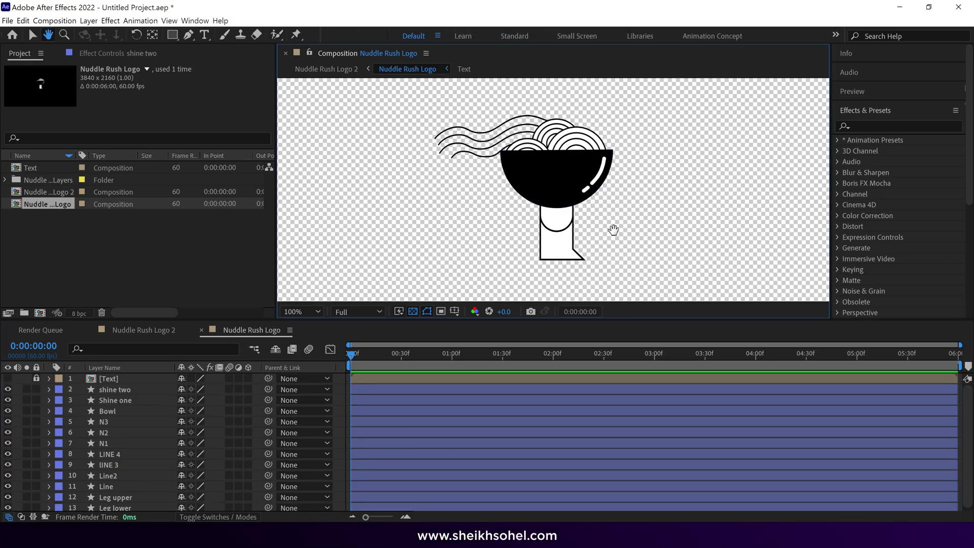
# - Set the Nuddle Rush Logo composition background colour to dark gray #5B5B5B
pyautogui.click(54, 21)
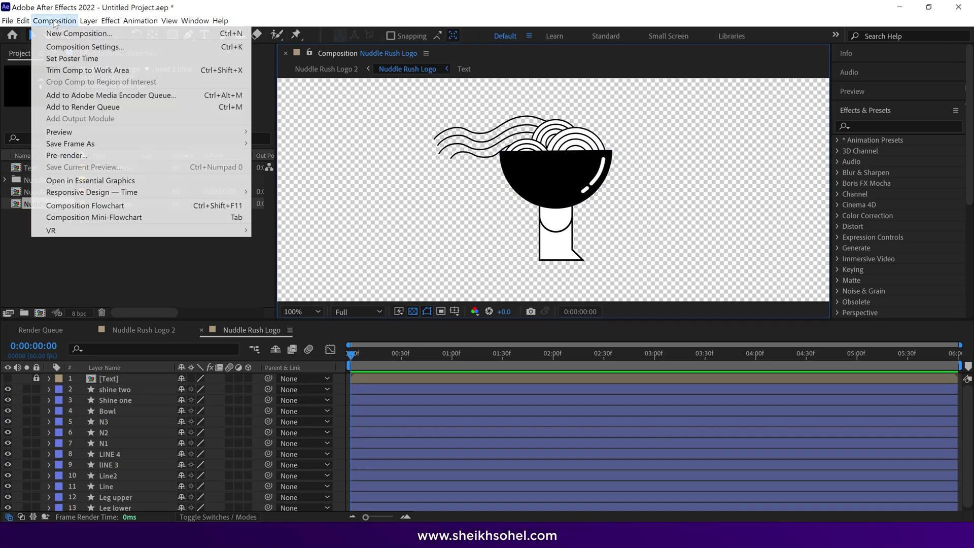
pyautogui.click(77, 45)
pyautogui.click(412, 337)
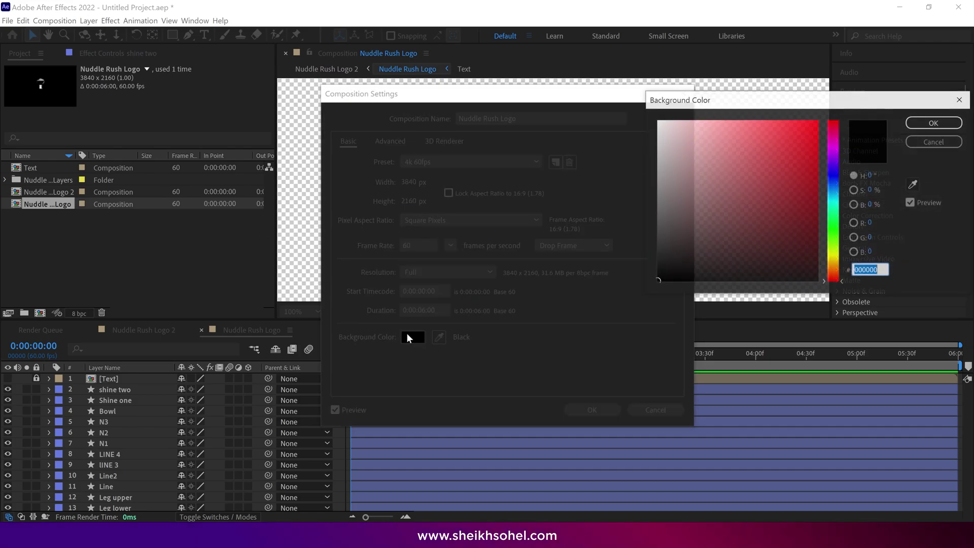
pyautogui.moveTo(659, 214)
pyautogui.mouseDown()
pyautogui.moveTo(658, 243)
pyautogui.moveTo(651, 223)
pyautogui.mouseUp()
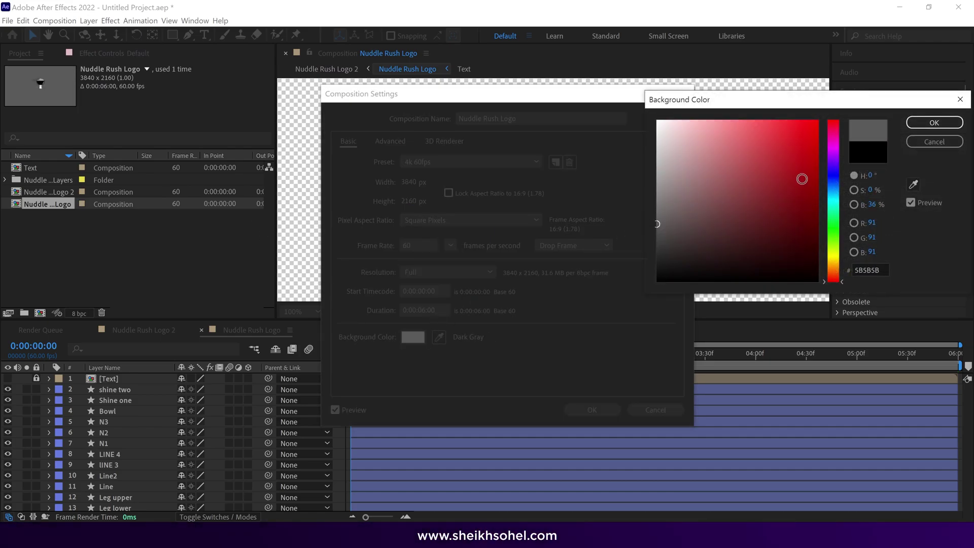
pyautogui.click(934, 122)
pyautogui.click(591, 409)
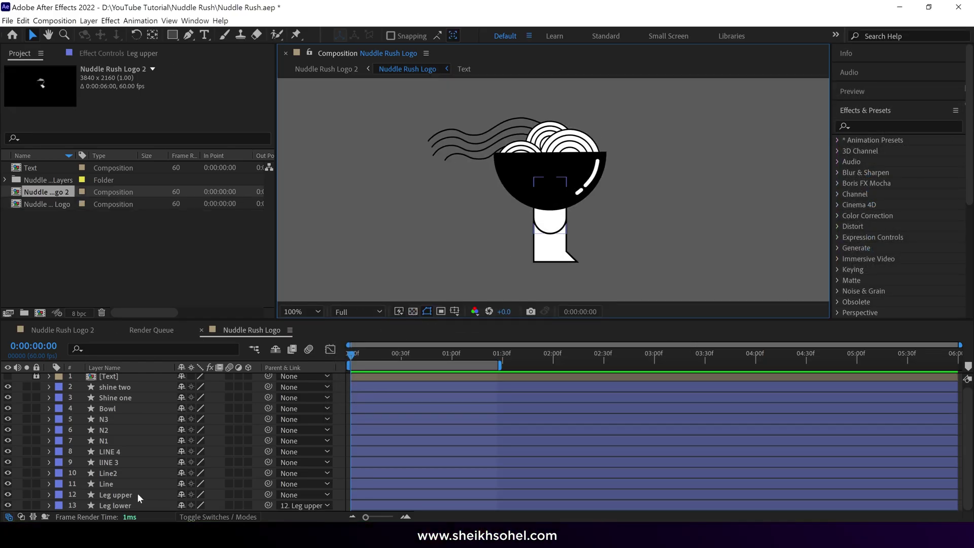
# - Keyframe Leg upper rotation at -45° (0:00), 45° (0:30) and -45° (1:00)
pyautogui.click(138, 493)
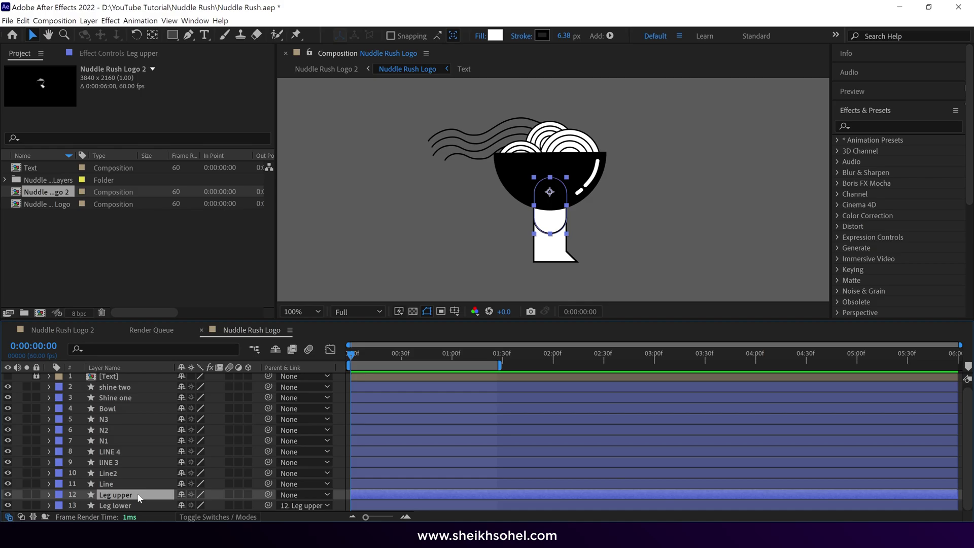
pyautogui.press('r')
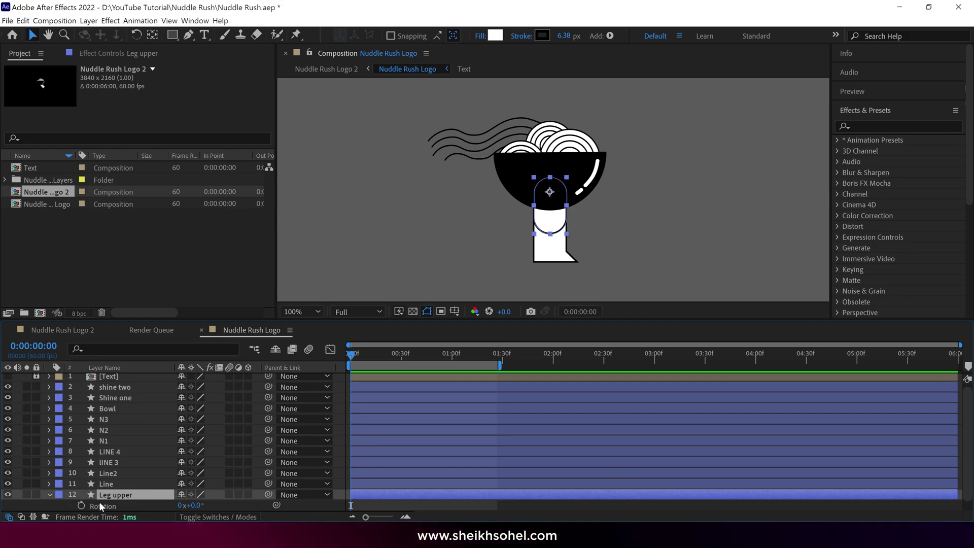
pyautogui.click(81, 505)
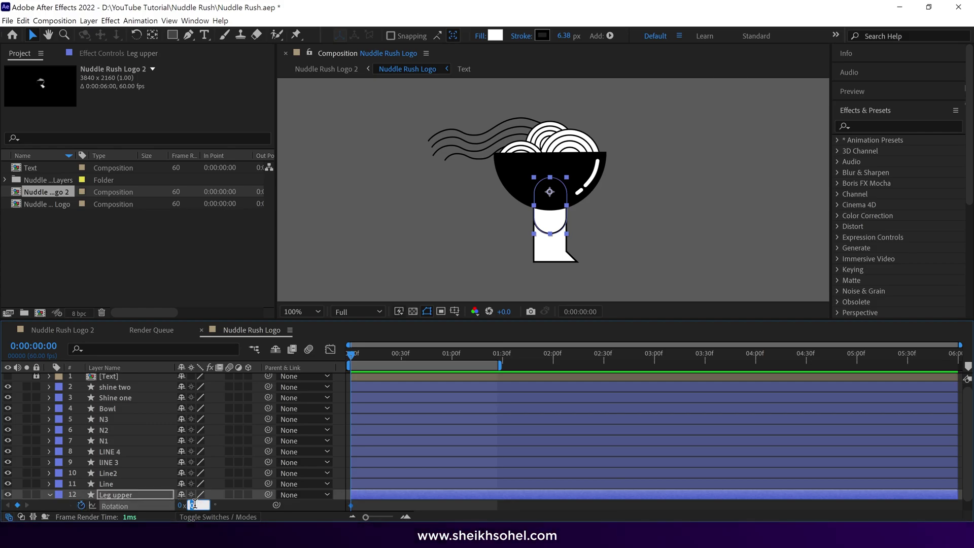
pyautogui.write('-45')
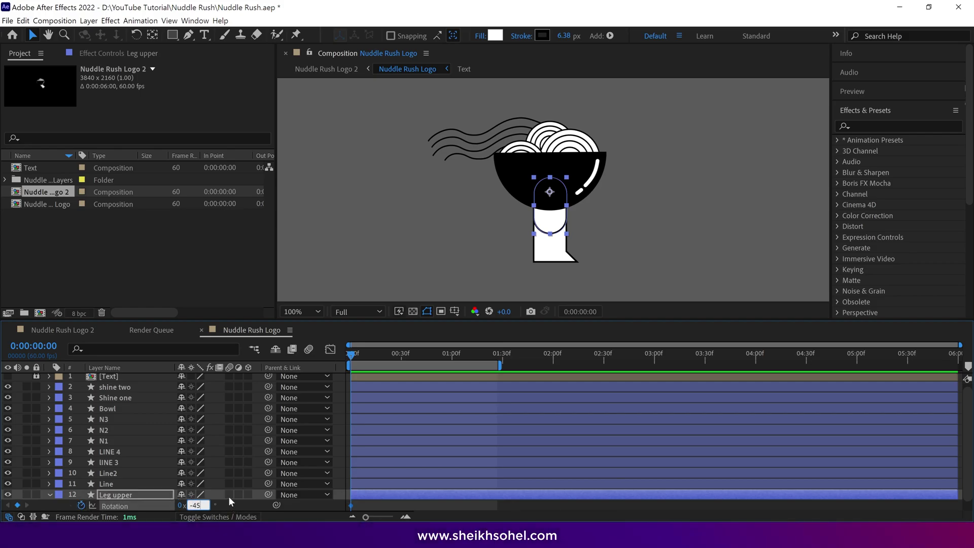
pyautogui.press('Return')
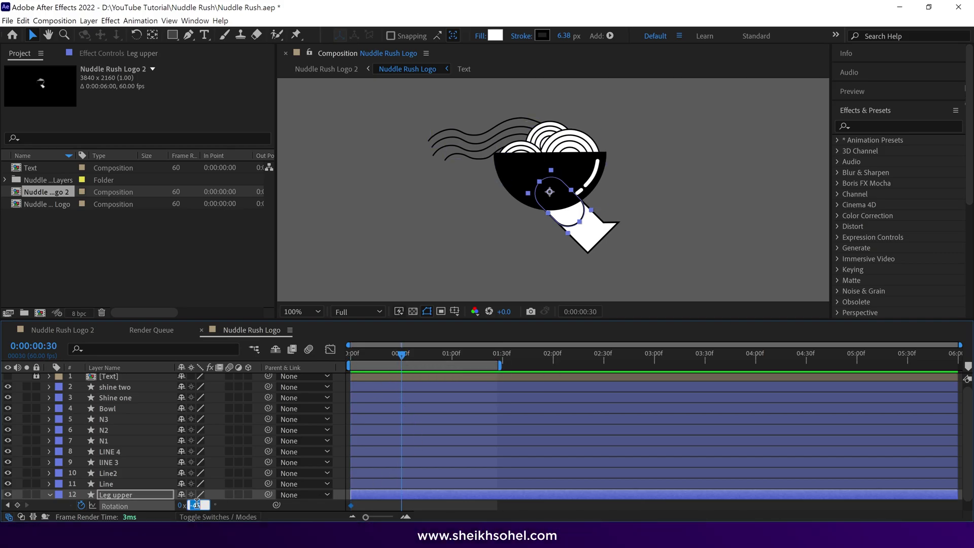
pyautogui.press('Return')
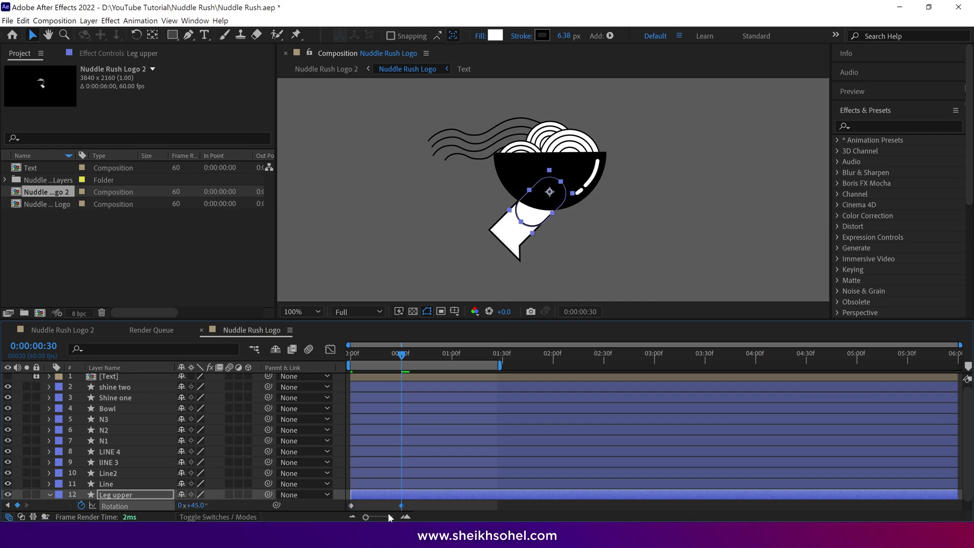
pyautogui.click(453, 355)
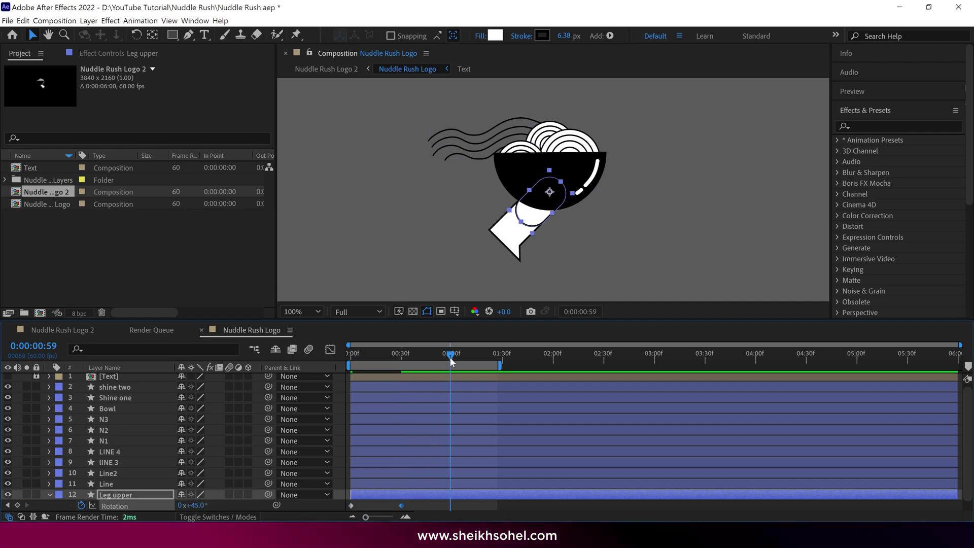
pyautogui.click(194, 505)
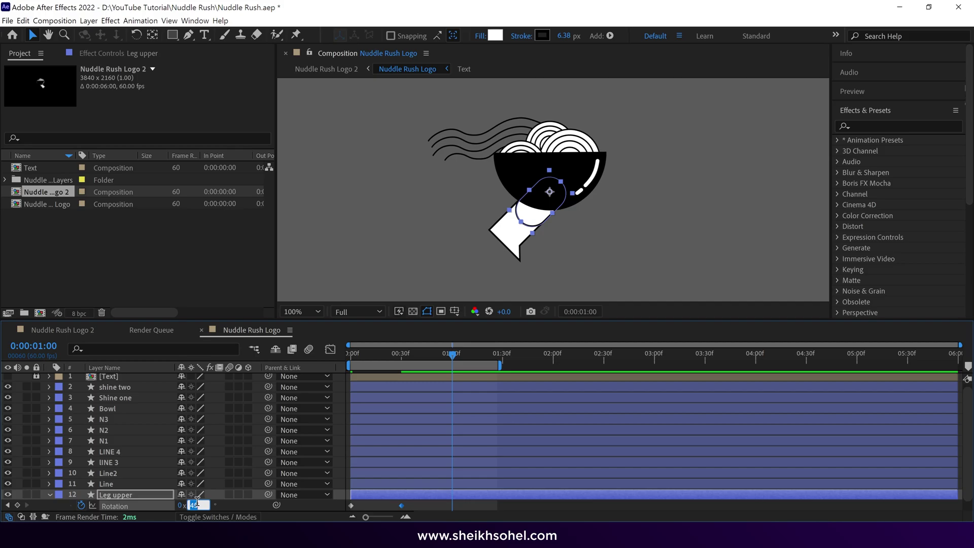
pyautogui.write('-45')
pyautogui.press('Return')
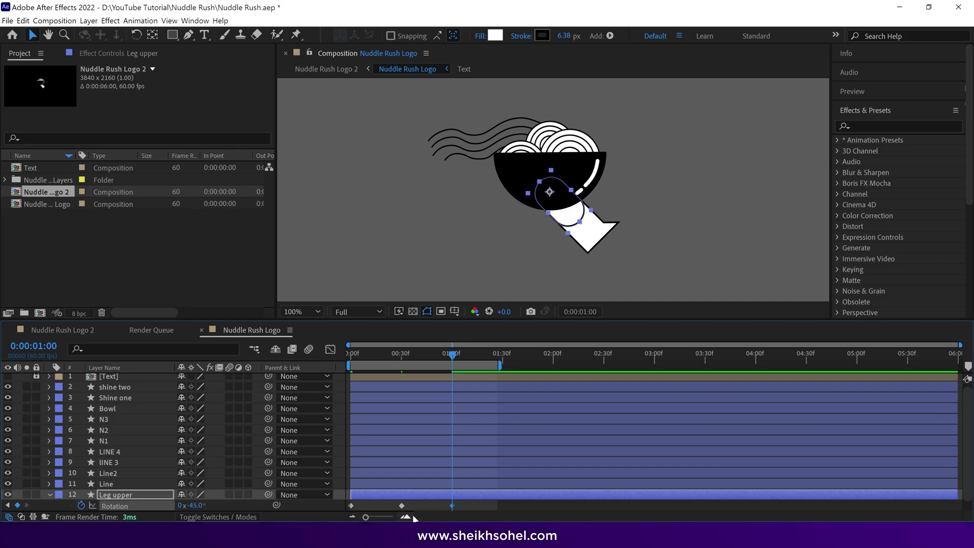
pyautogui.press('n')
pyautogui.press('space')
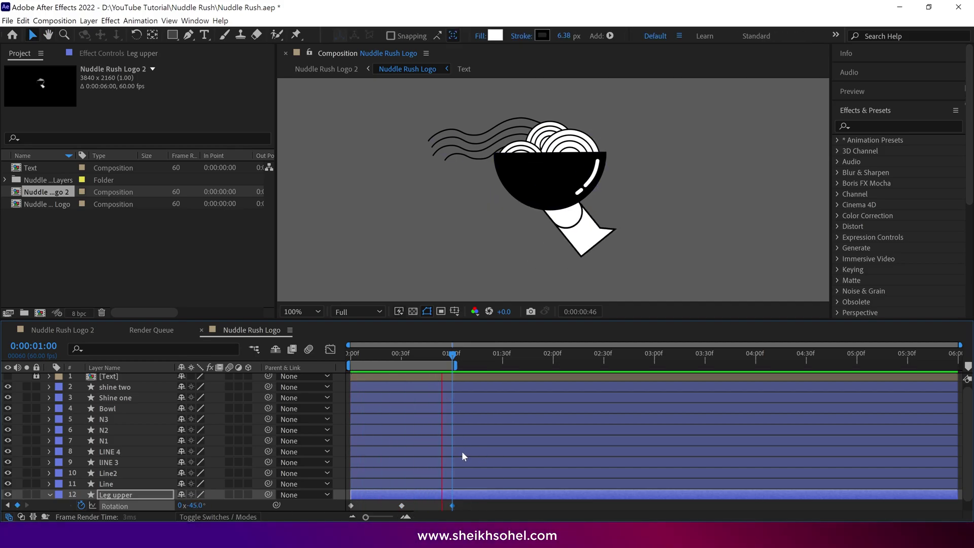
# - Apply Easy Ease to the three rotation keyframes and preview the swing
pyautogui.moveTo(463, 502); pyautogui.dragTo(341, 506)
pyautogui.scroll(-1, 355, 504)
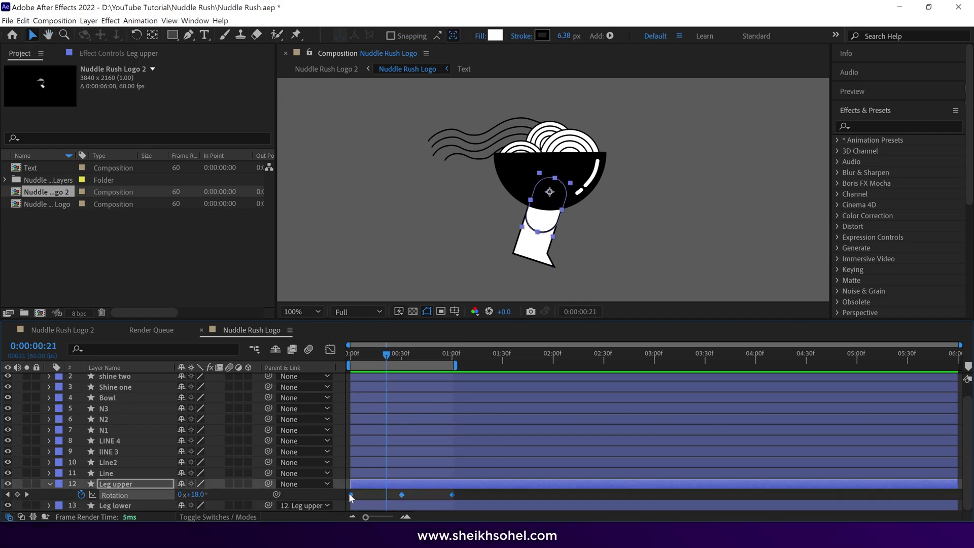
pyautogui.rightClick(351, 496)
pyautogui.moveTo(395, 485)
pyautogui.click(515, 420)
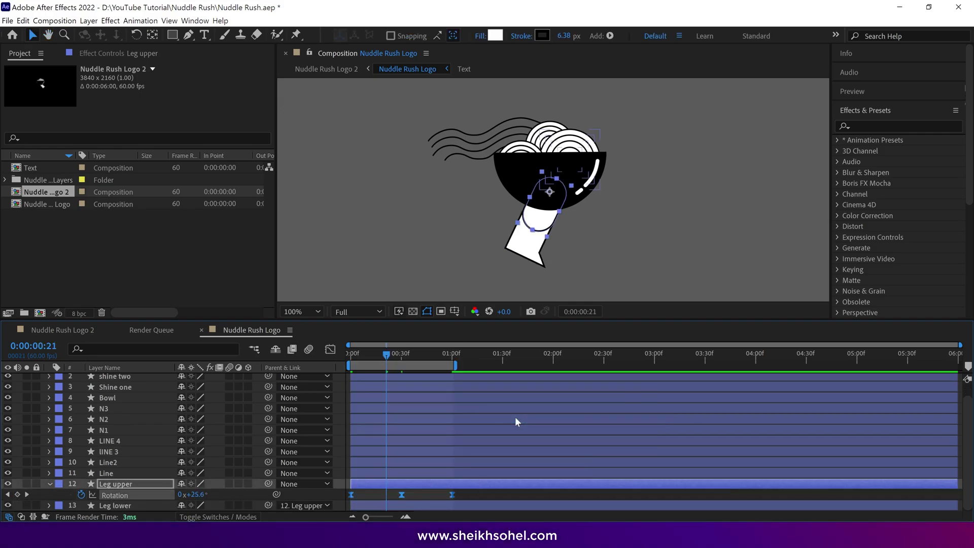
pyautogui.hotkey('shift', 'F3')
pyautogui.press('space')
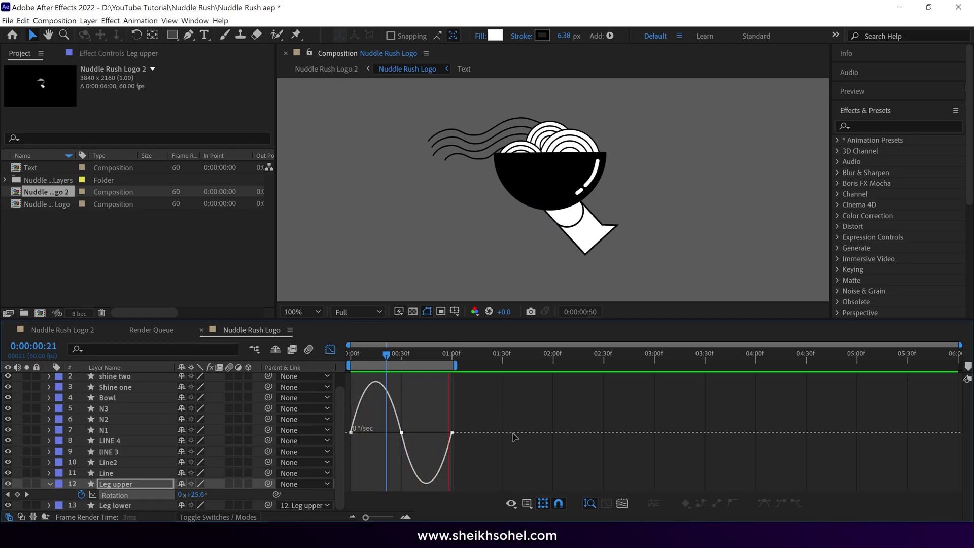
pyautogui.press('space')
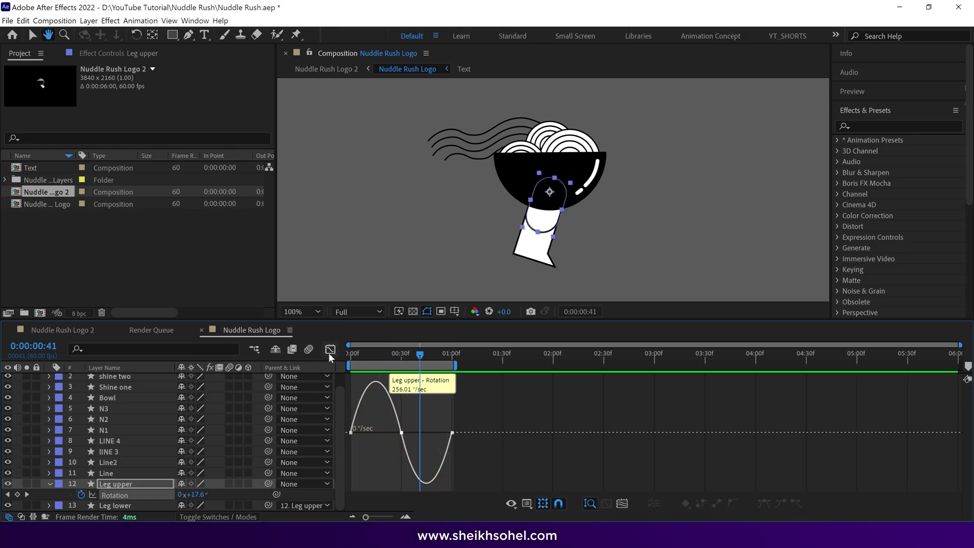
pyautogui.click(330, 349)
# - Show Leg lower's Rotation and add a horizontal ruler guide at foot level
pyautogui.click(129, 501)
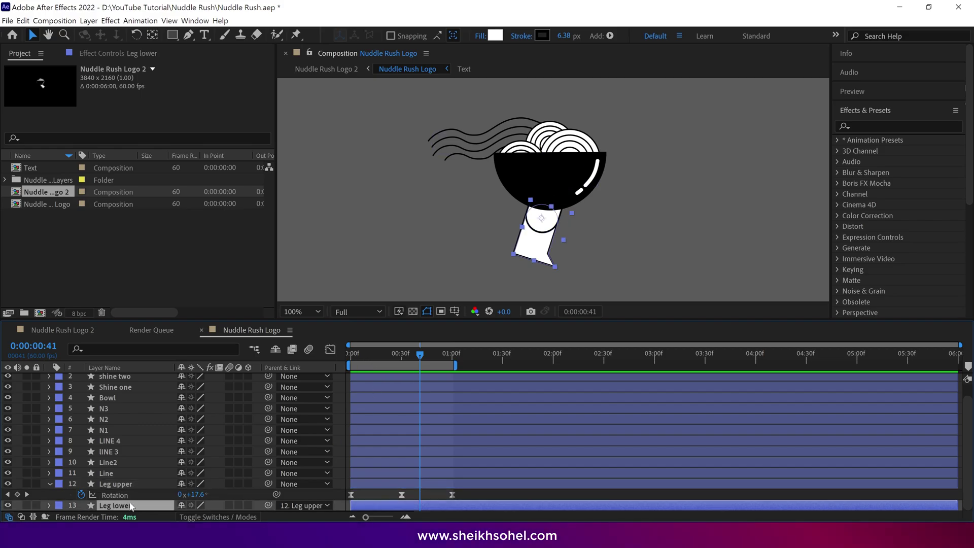
pyautogui.press('r')
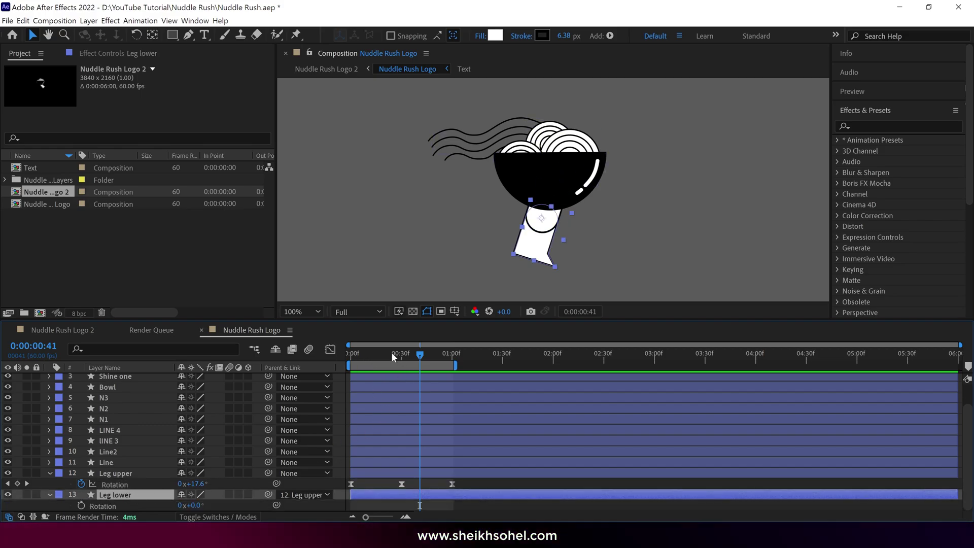
pyautogui.click(350, 354)
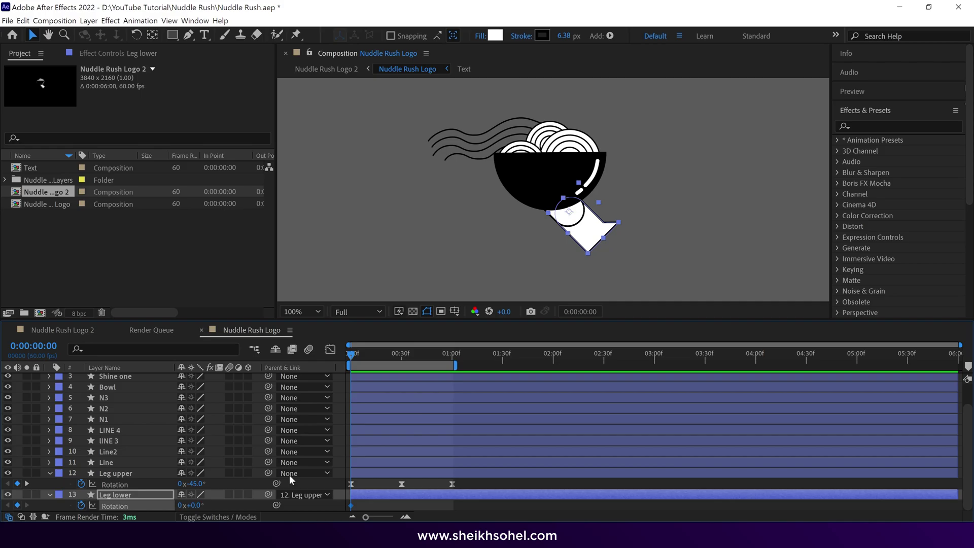
pyautogui.moveTo(370, 359); pyautogui.dragTo(376, 363)
pyautogui.hotkey('ctrl', 'r')
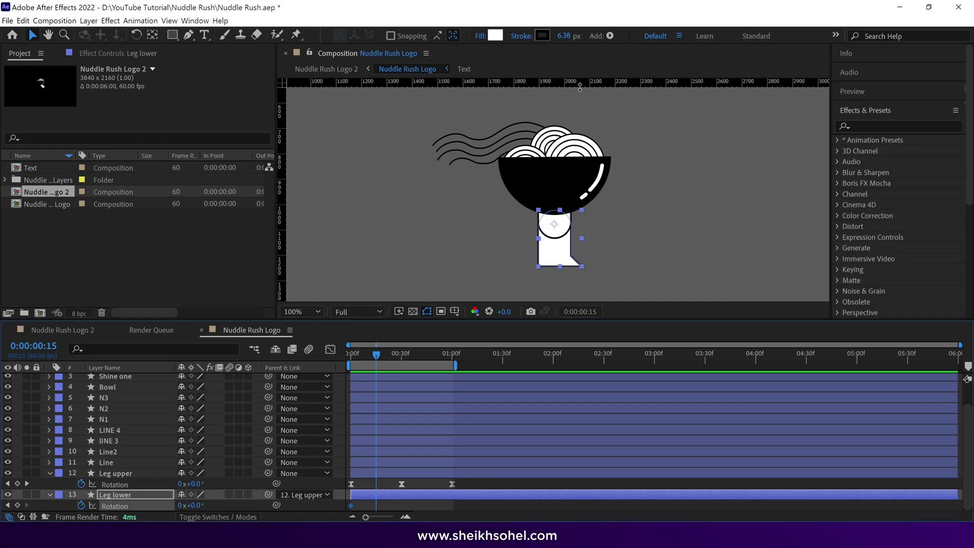
pyautogui.moveTo(578, 84); pyautogui.dragTo(578, 164)
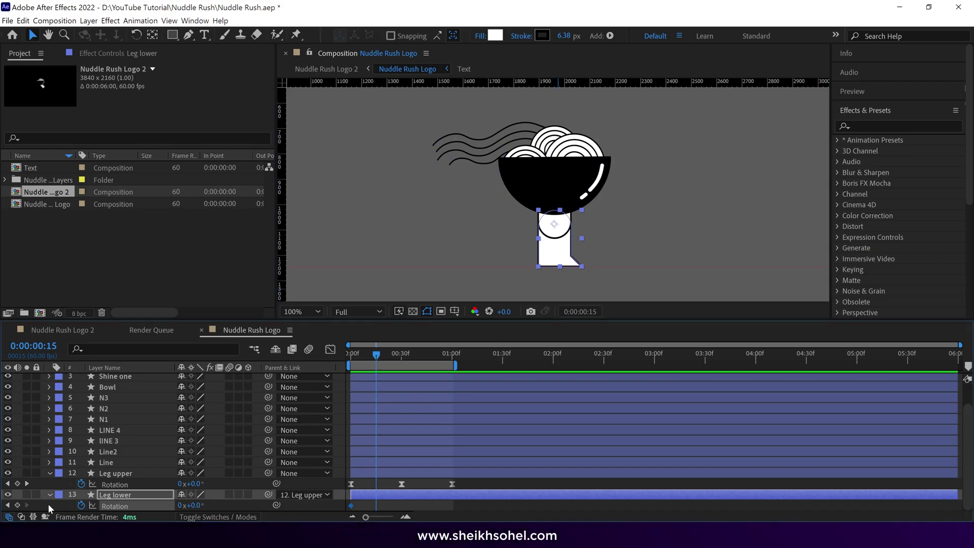
# - Key Leg lower rotation at 51°, then 88°, and back to 0° at one second
pyautogui.moveTo(380, 355); pyautogui.dragTo(403, 358)
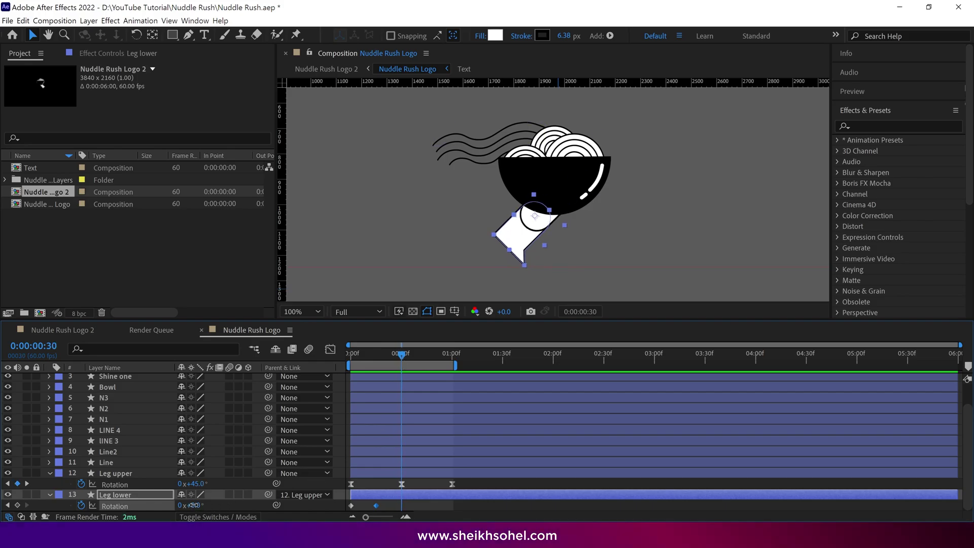
pyautogui.moveTo(192, 505); pyautogui.dragTo(228, 506)
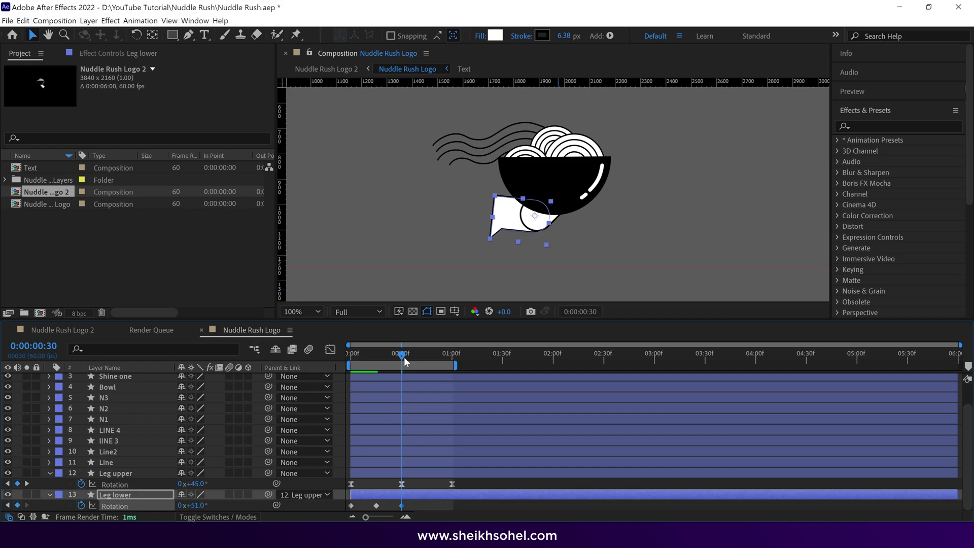
pyautogui.moveTo(403, 356); pyautogui.dragTo(392, 376)
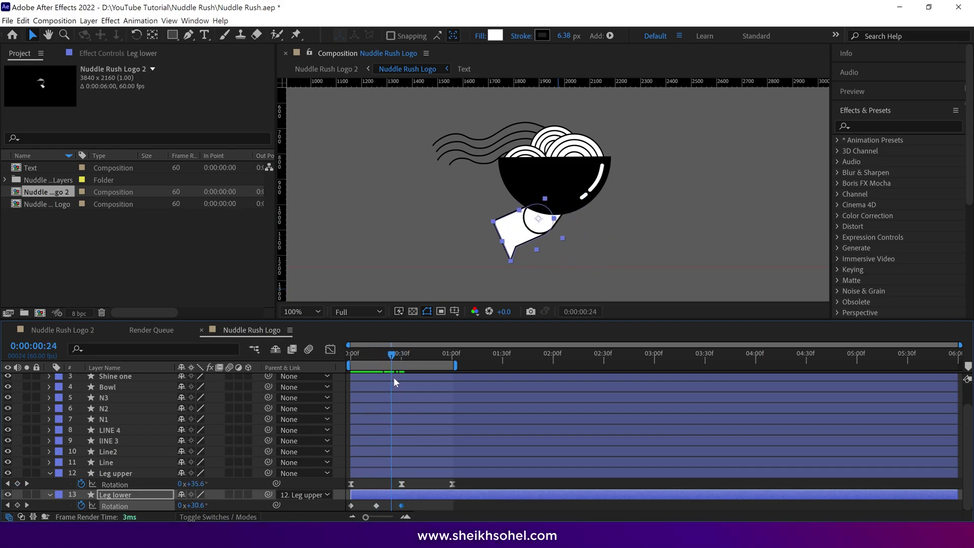
pyautogui.moveTo(400, 507); pyautogui.dragTo(414, 506)
pyautogui.moveTo(391, 355); pyautogui.dragTo(430, 388)
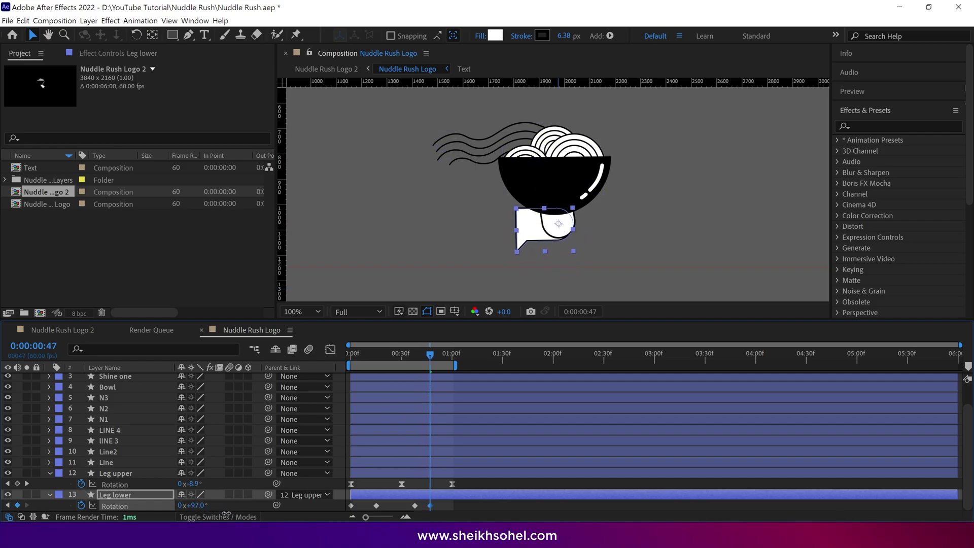
pyautogui.moveTo(226, 514); pyautogui.dragTo(221, 514)
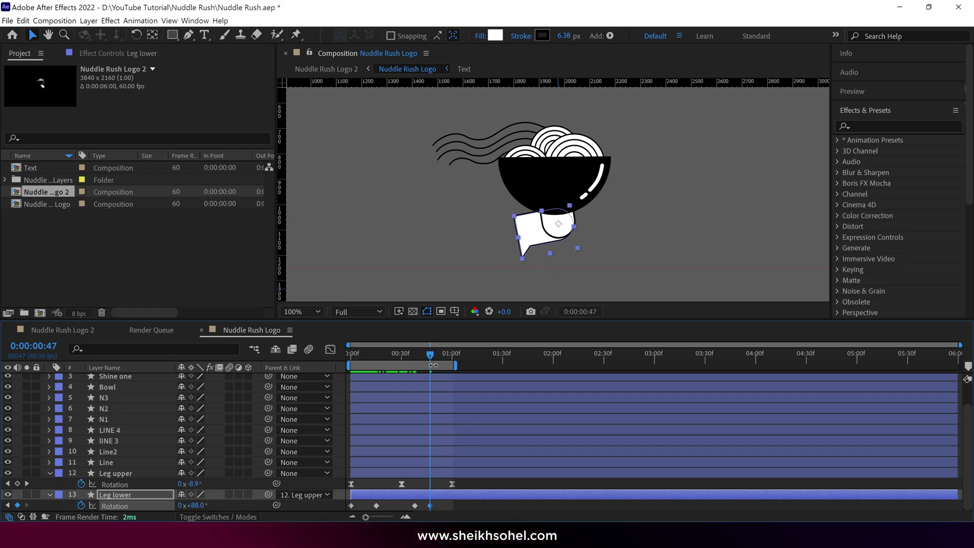
pyautogui.moveTo(432, 353); pyautogui.dragTo(449, 367)
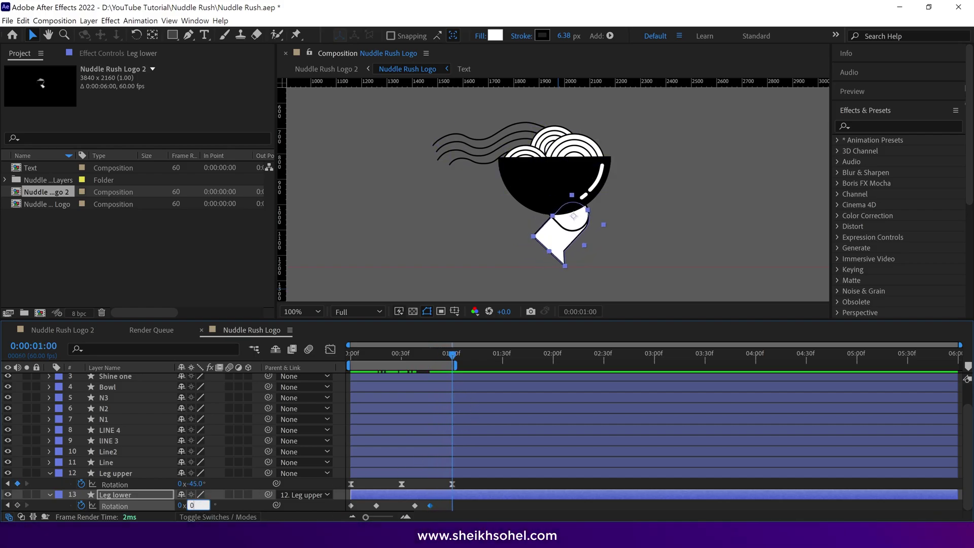
pyautogui.press('Return')
# - Nudge a middle Leg lower keyframe earlier and preview the knee bend
pyautogui.moveTo(451, 354); pyautogui.dragTo(343, 365)
pyautogui.press('space')
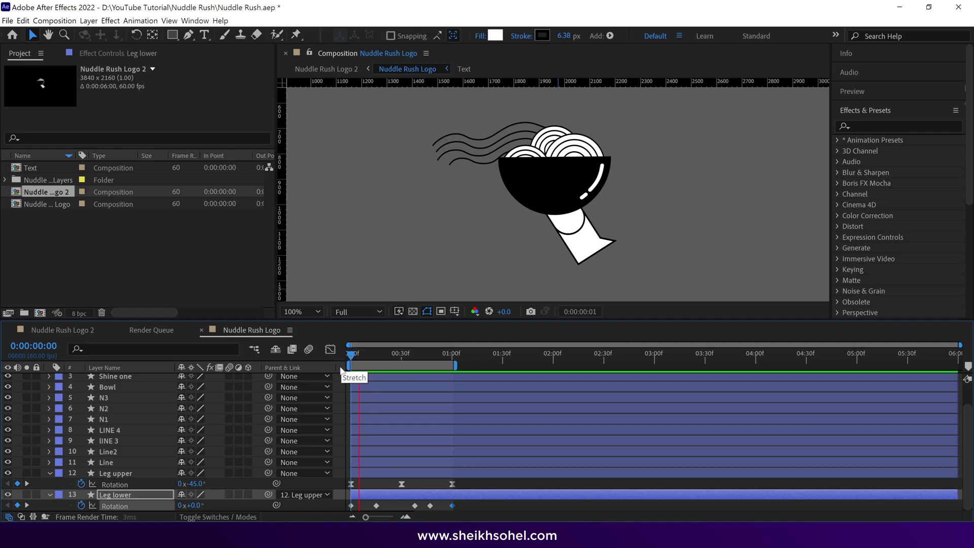
pyautogui.press('space')
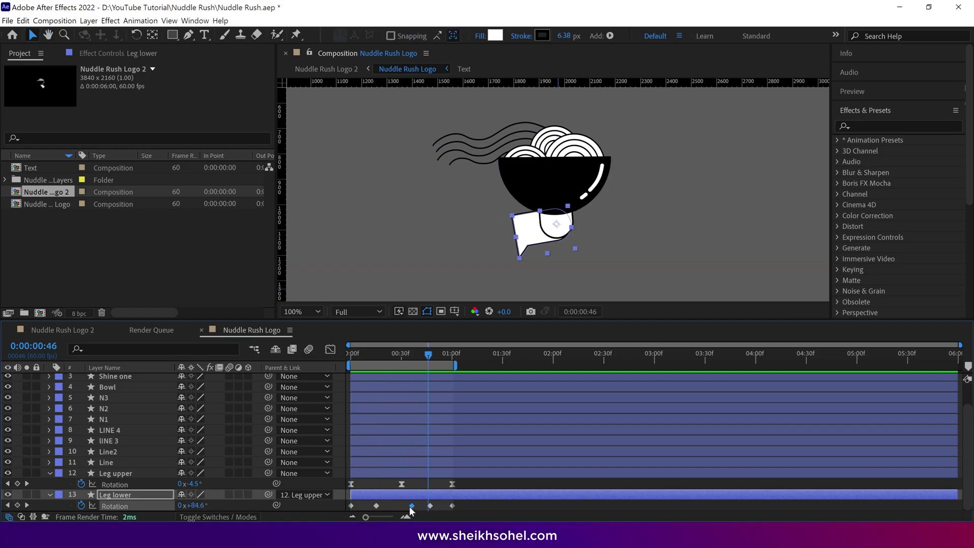
pyautogui.moveTo(409, 507); pyautogui.dragTo(400, 507)
pyautogui.click(391, 353)
pyautogui.press('space')
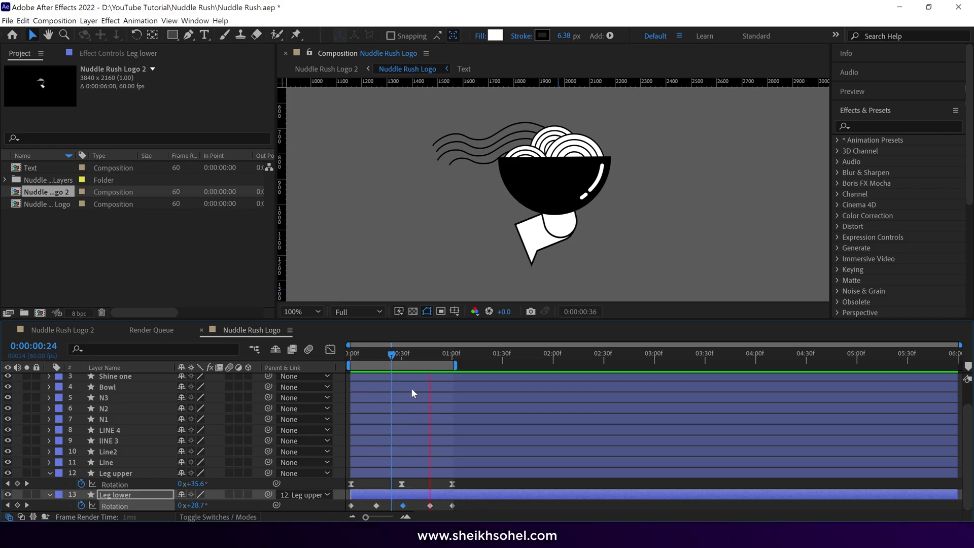
pyautogui.moveTo(392, 353); pyautogui.dragTo(469, 372)
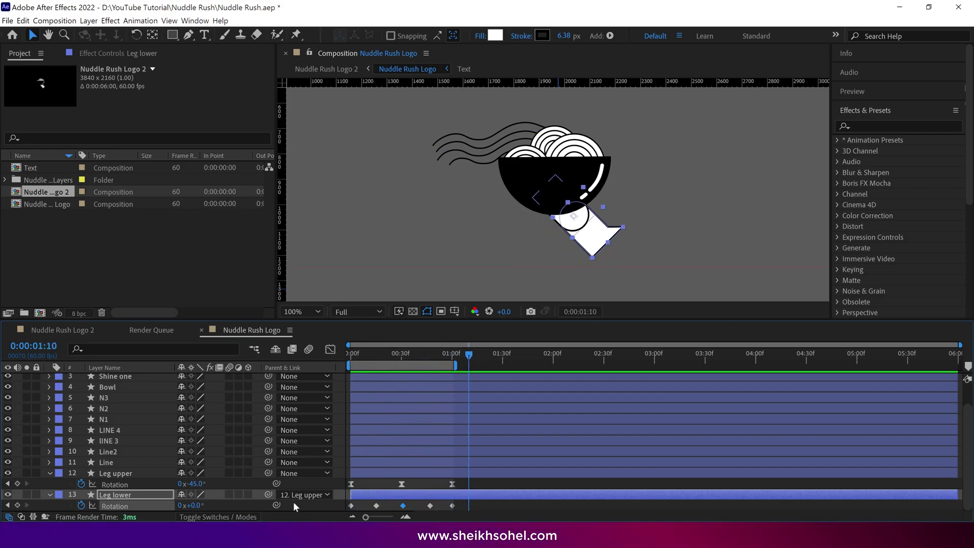
# - Add a loopOutDuration cycle expression to Leg upper Rotation and preview over two seconds
pyautogui.keyDown('alt'); pyautogui.click(81, 483); pyautogui.keyUp('alt')
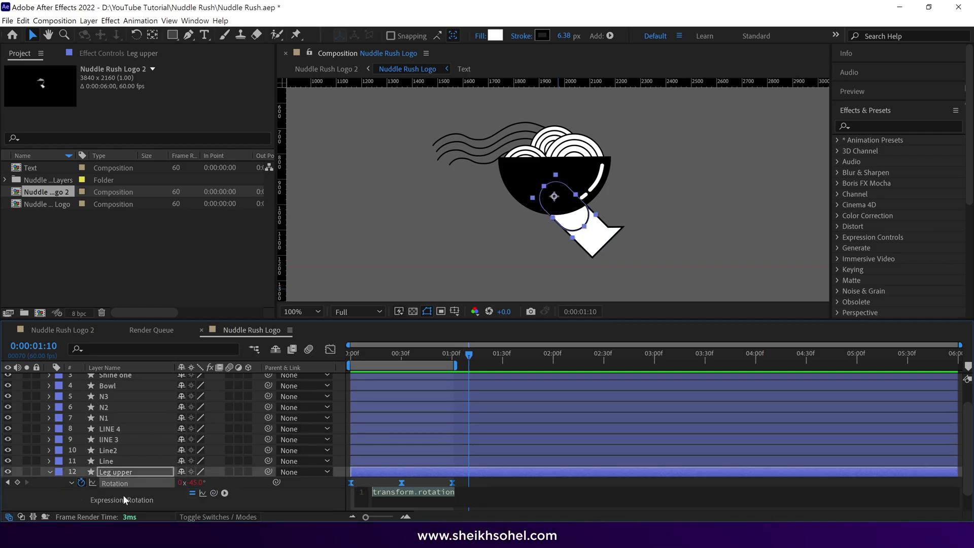
pyautogui.click(225, 494)
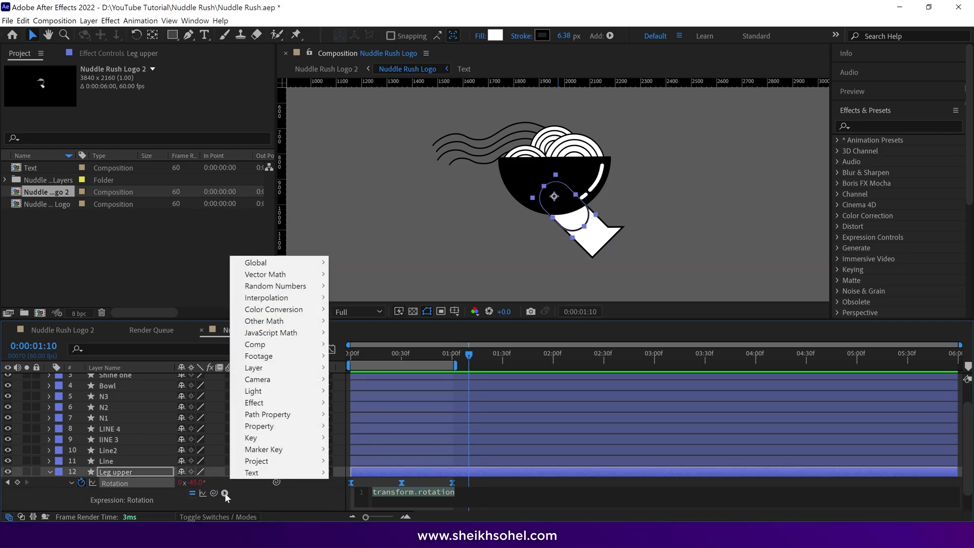
pyautogui.click(276, 426)
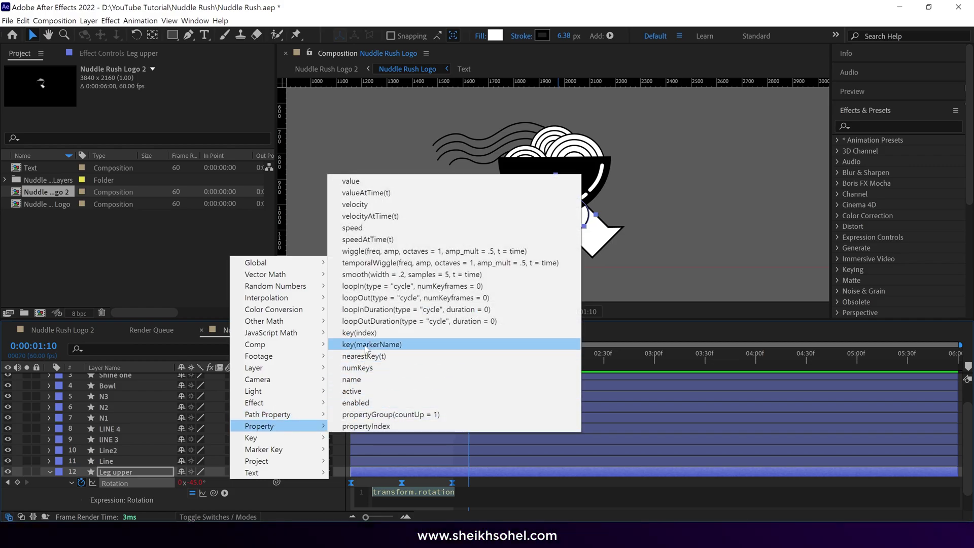
pyautogui.click(362, 321)
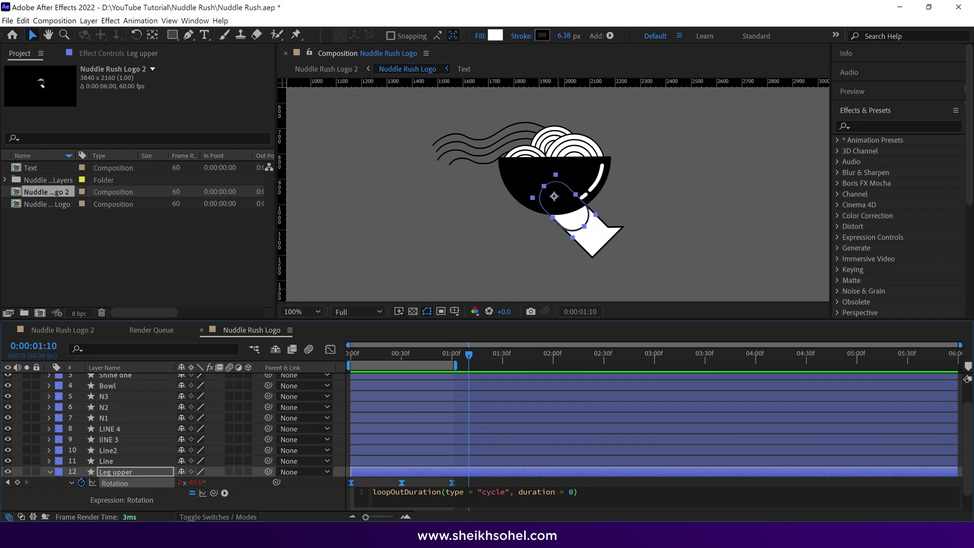
pyautogui.click(577, 469)
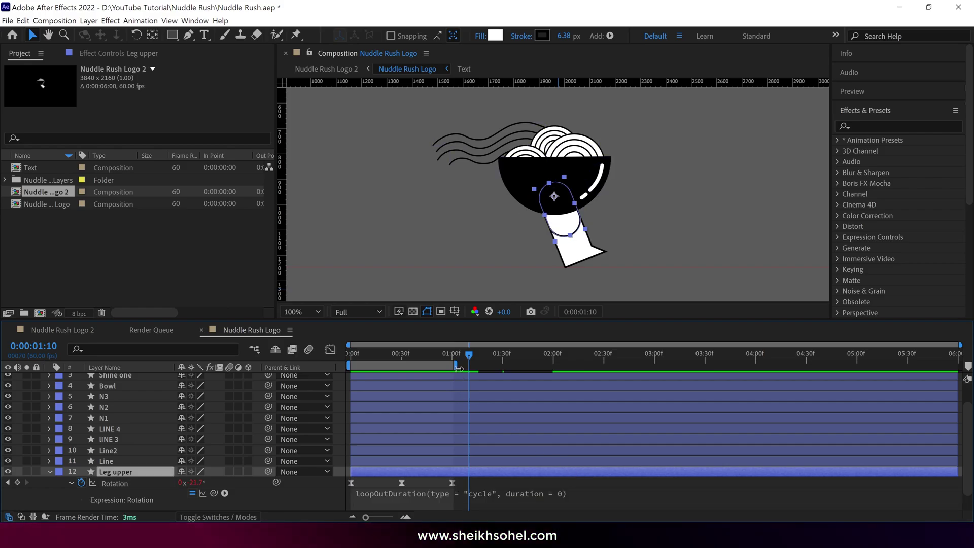
pyautogui.moveTo(457, 368); pyautogui.dragTo(615, 372)
pyautogui.press('space')
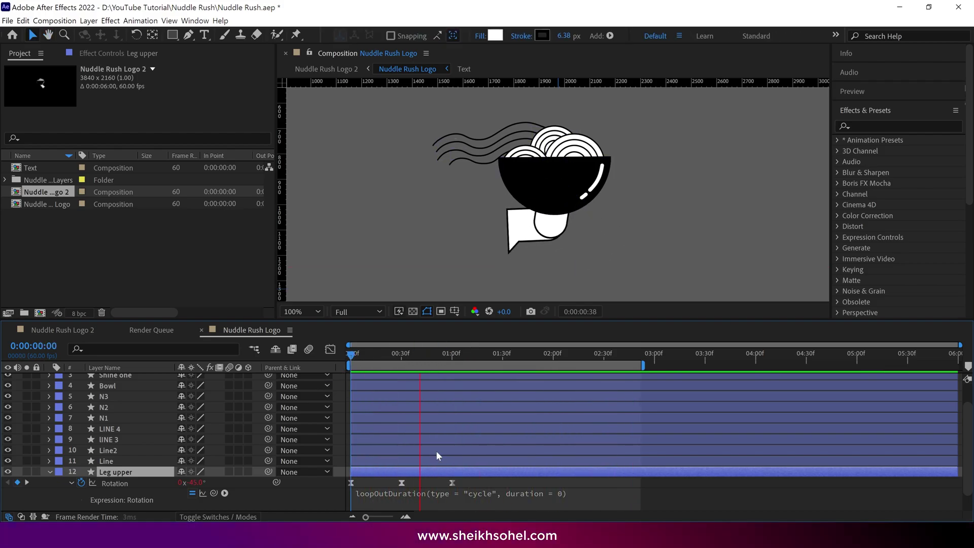
# - Apply Easy Ease to the Leg lower rotation keyframes
pyautogui.press('space')
pyautogui.scroll(-1, 208, 502)
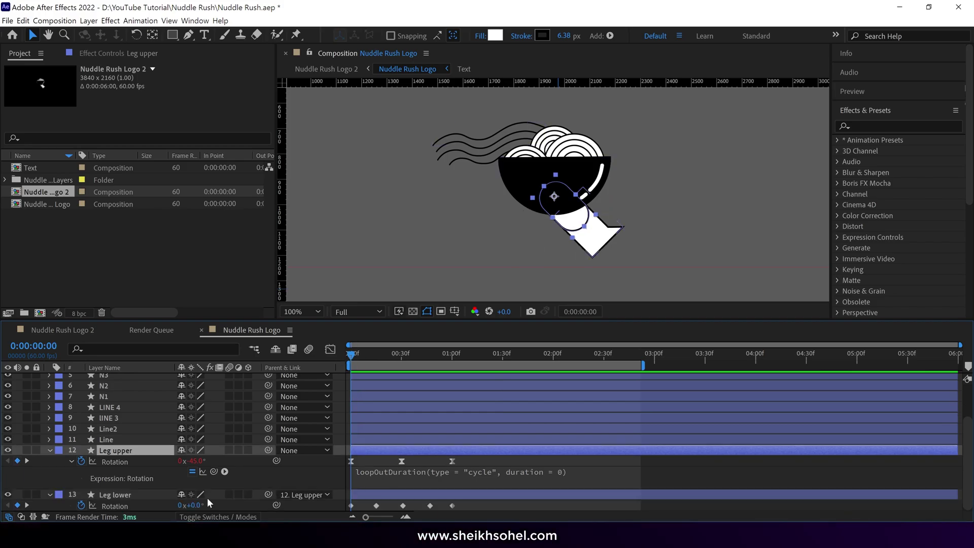
pyautogui.click(376, 506)
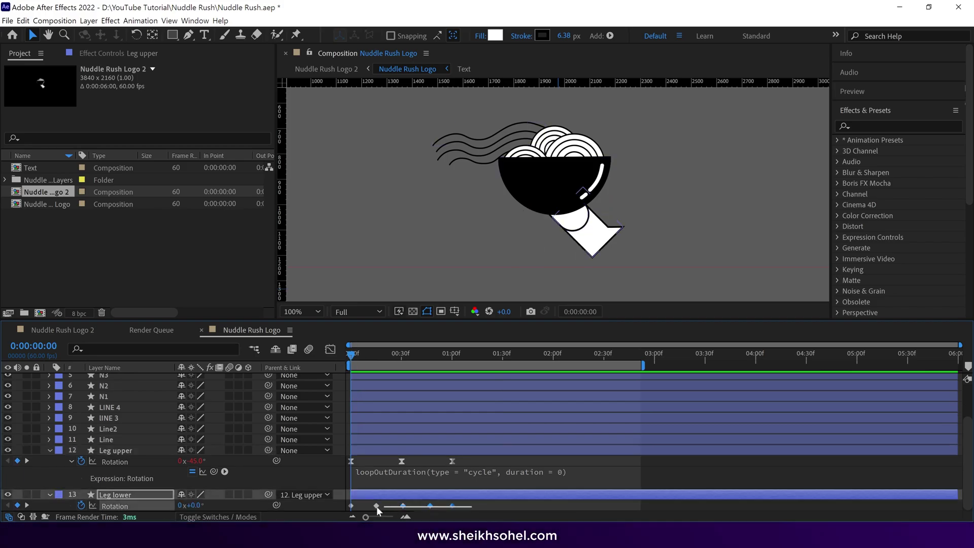
pyautogui.rightClick(349, 506)
pyautogui.moveTo(401, 500)
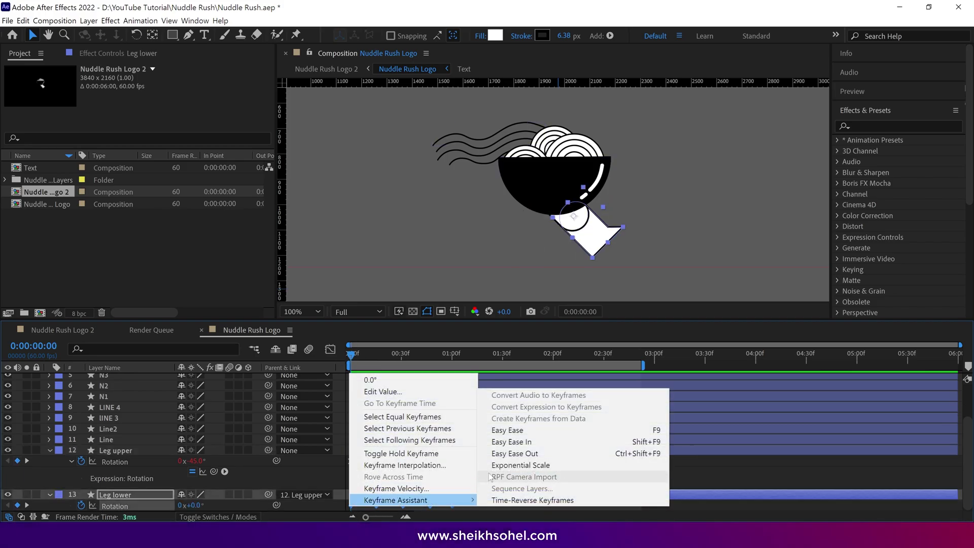
pyautogui.click(503, 429)
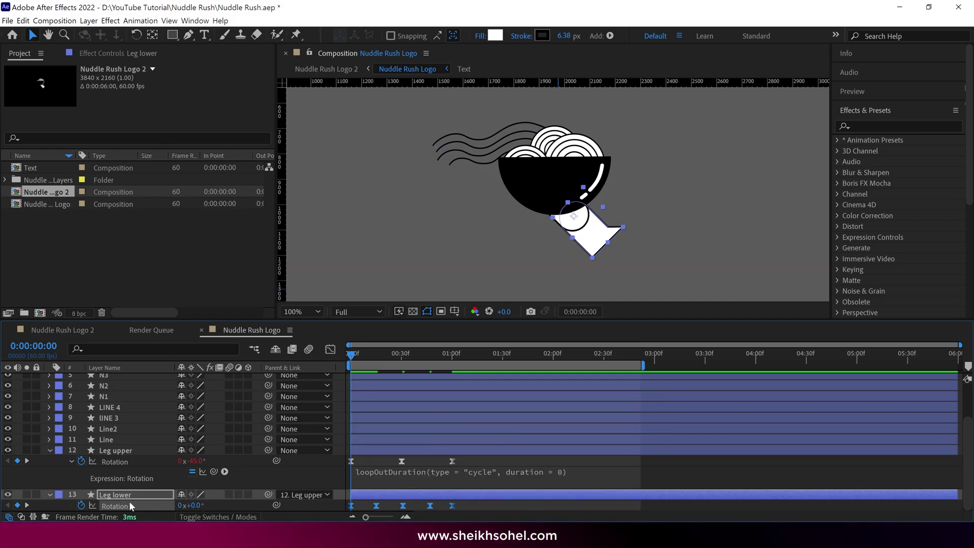
# - Add the loopOutDuration cycle expression to Leg lower Rotation and preview the walk
pyautogui.keyDown('alt'); pyautogui.click(84, 507); pyautogui.keyUp('alt')
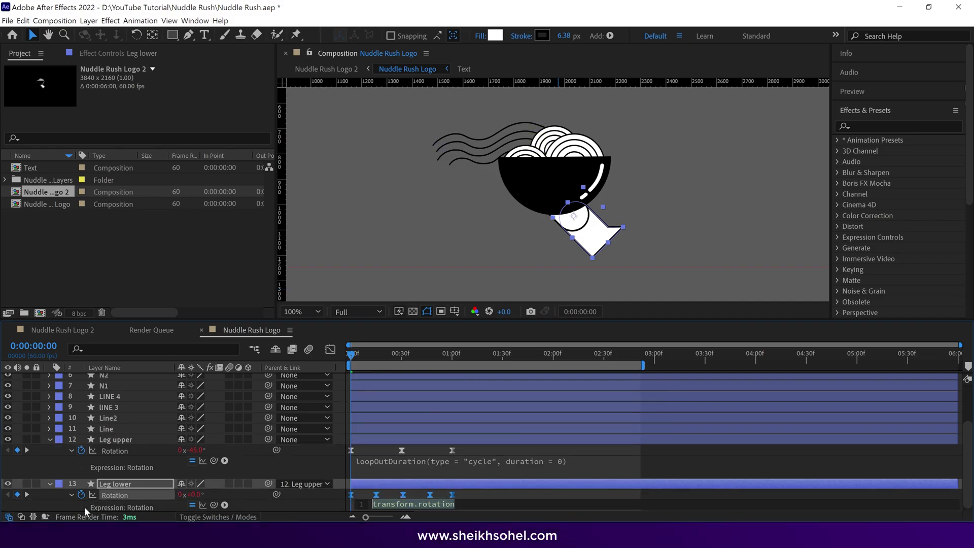
pyautogui.click(225, 505)
pyautogui.moveTo(284, 438)
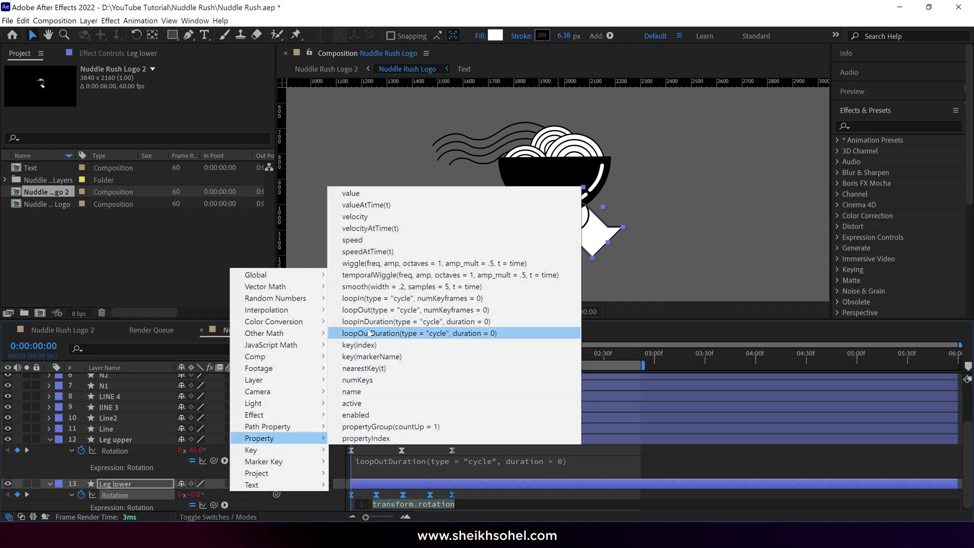
pyautogui.click(364, 334)
pyautogui.click(406, 483)
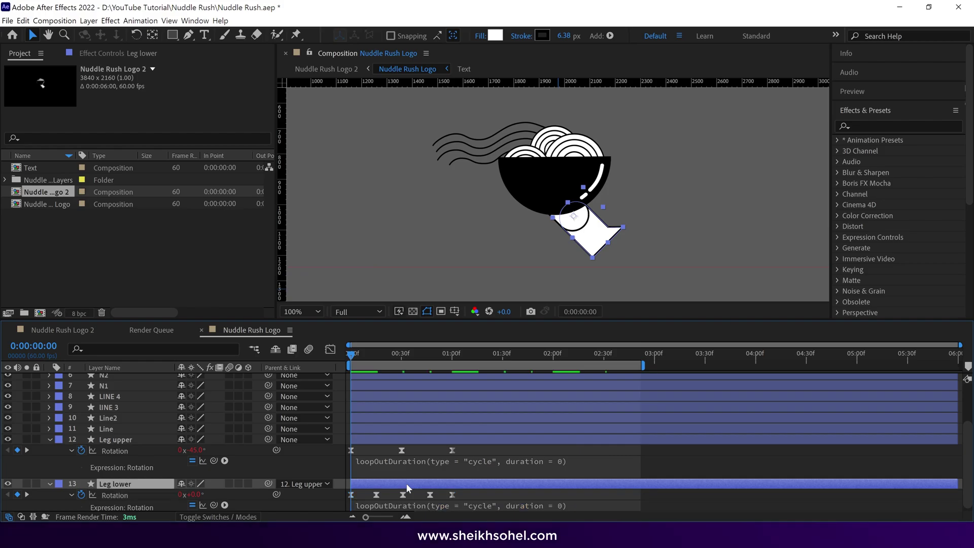
pyautogui.press('space')
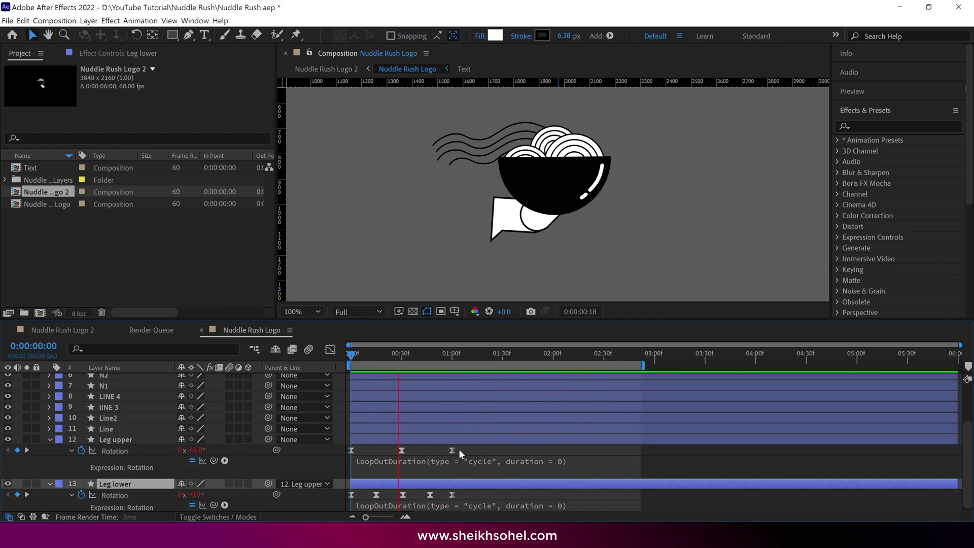
pyautogui.press('space')
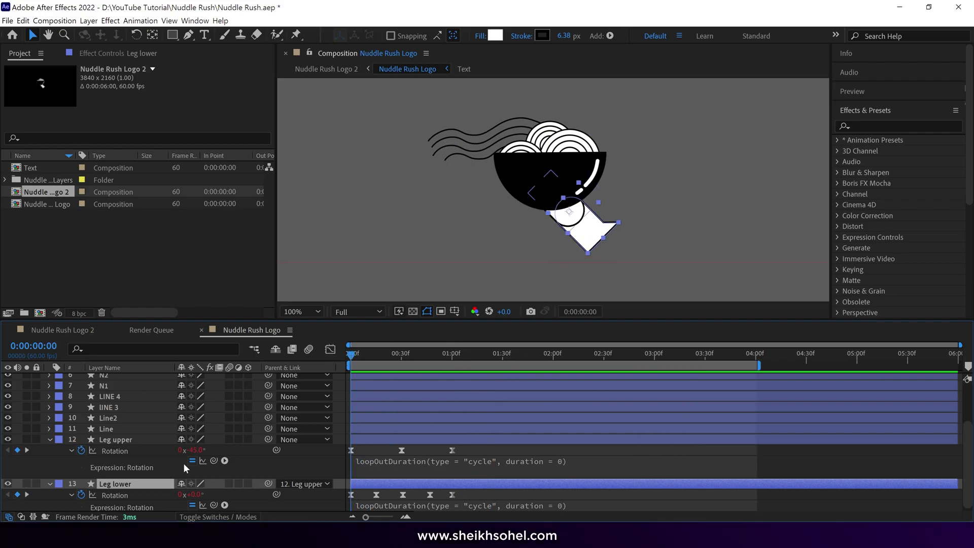
# - Label both leg layers yellow, duplicate them, and move Leg lower 2 above Leg upper
pyautogui.click(49, 439)
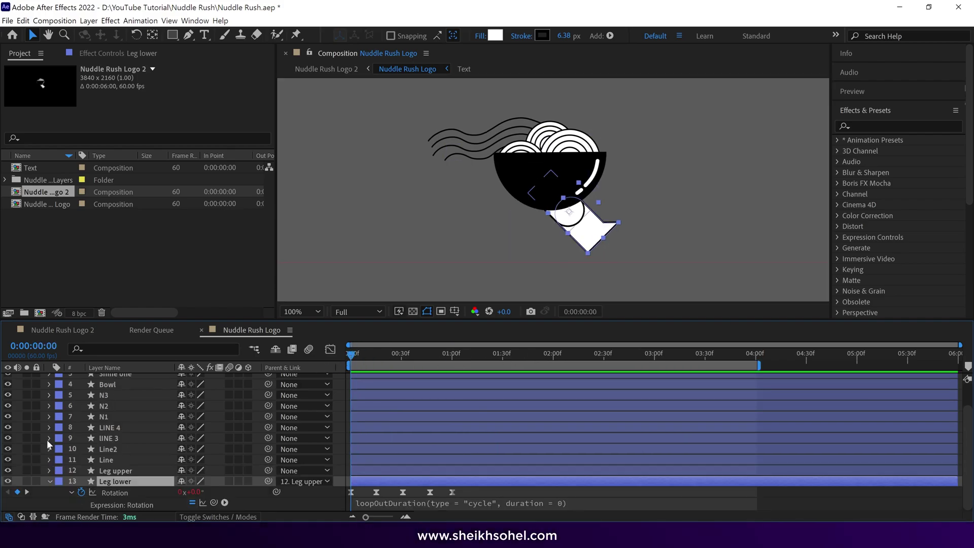
pyautogui.click(49, 481)
pyautogui.keyDown('shift'); pyautogui.click(120, 496); pyautogui.keyUp('shift')
pyautogui.click(61, 505)
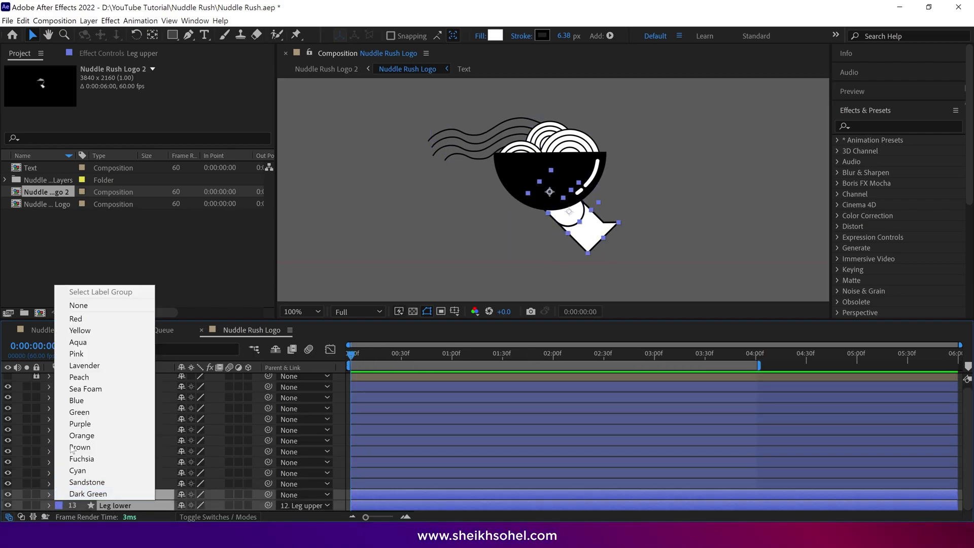
pyautogui.click(77, 328)
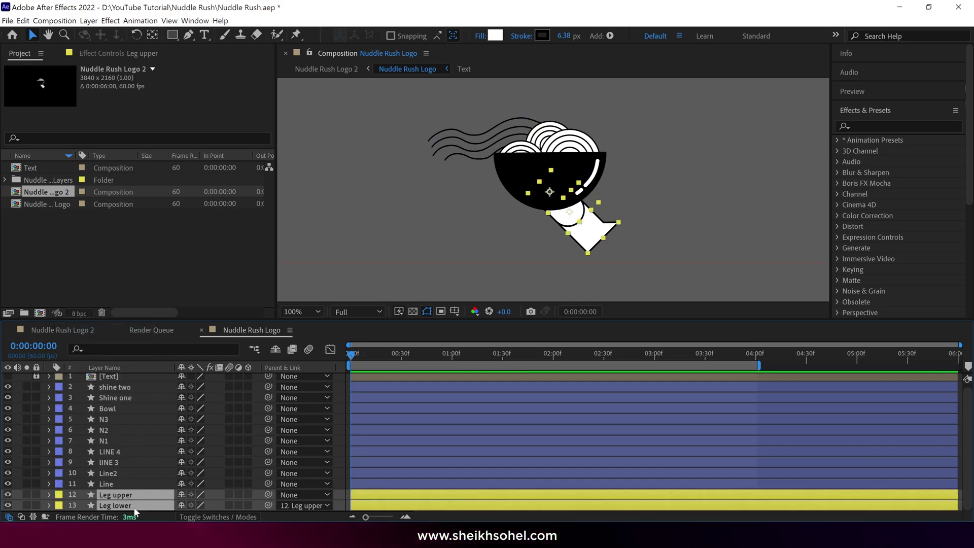
pyautogui.hotkey('ctrl', 'd')
pyautogui.scroll(-1, 126, 496)
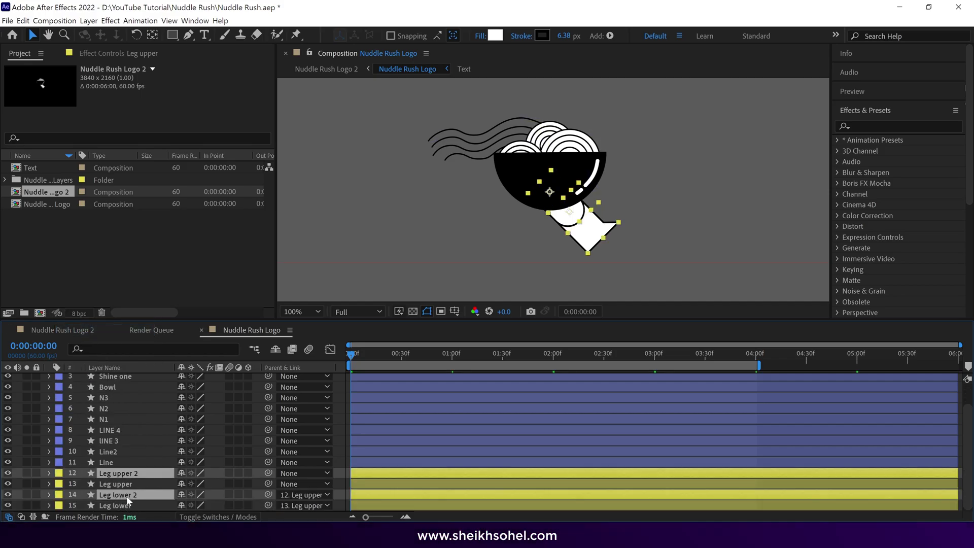
pyautogui.moveTo(127, 495); pyautogui.dragTo(133, 483)
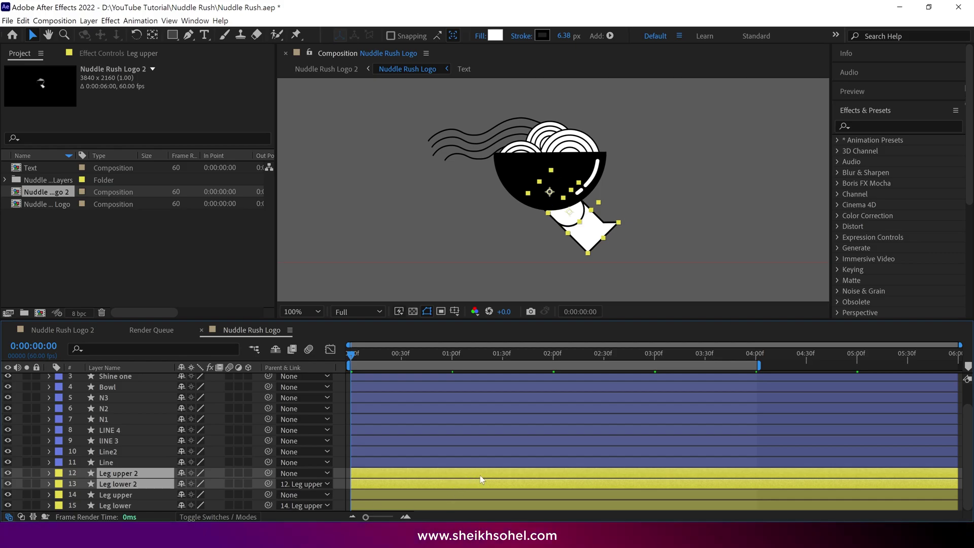
# - Shift the duplicated legs' rotation keyframes earlier and preview both leg pairs walking
pyautogui.press('u')
pyautogui.scroll(-1, 482, 480)
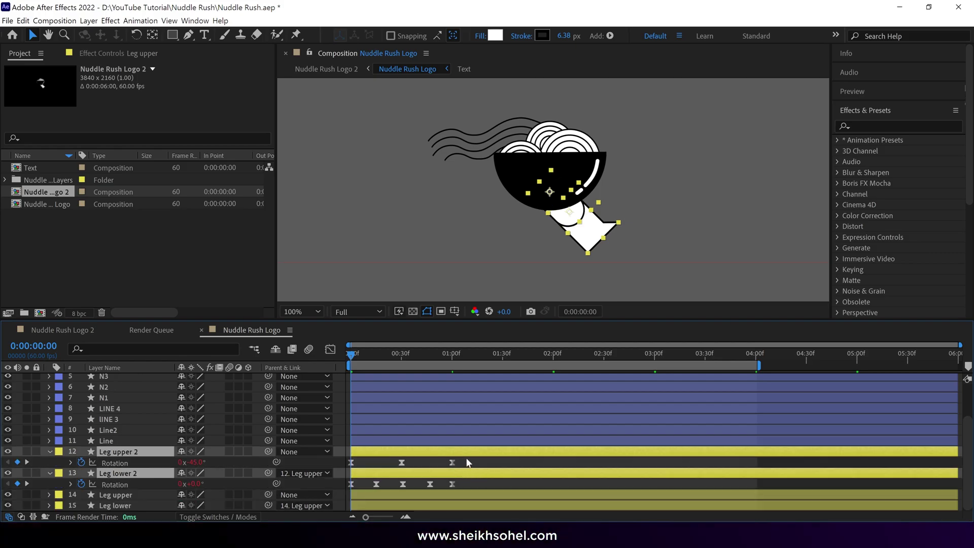
pyautogui.moveTo(472, 453); pyautogui.dragTo(434, 469)
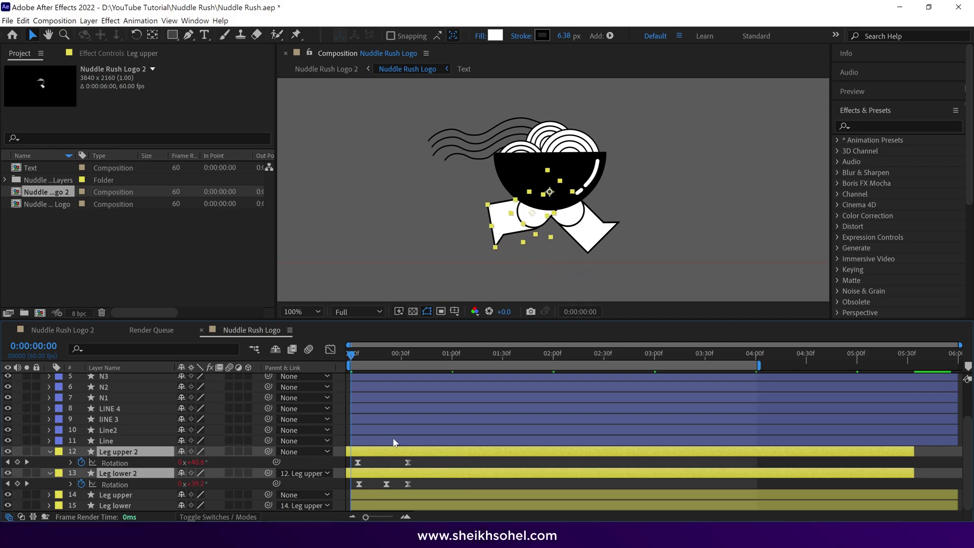
pyautogui.moveTo(381, 454); pyautogui.dragTo(380, 454)
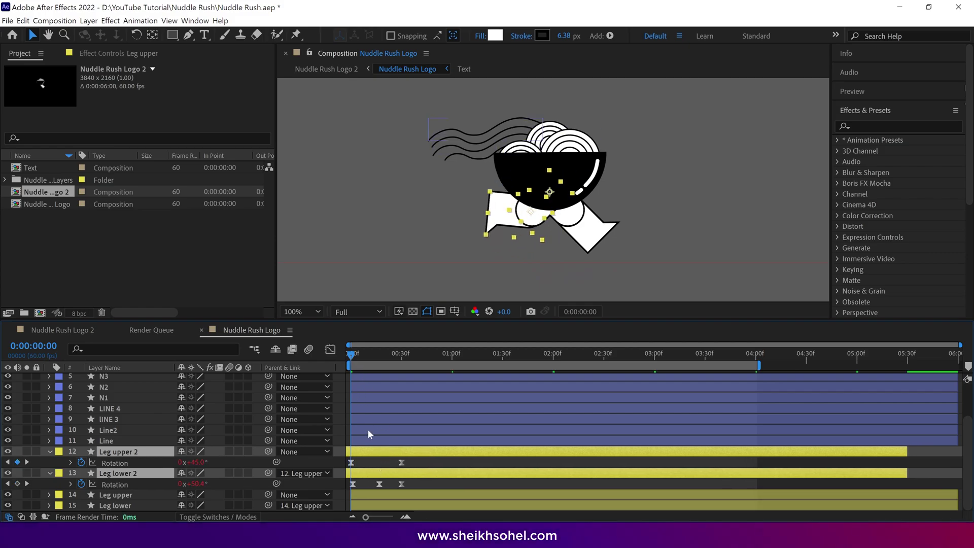
pyautogui.press('space')
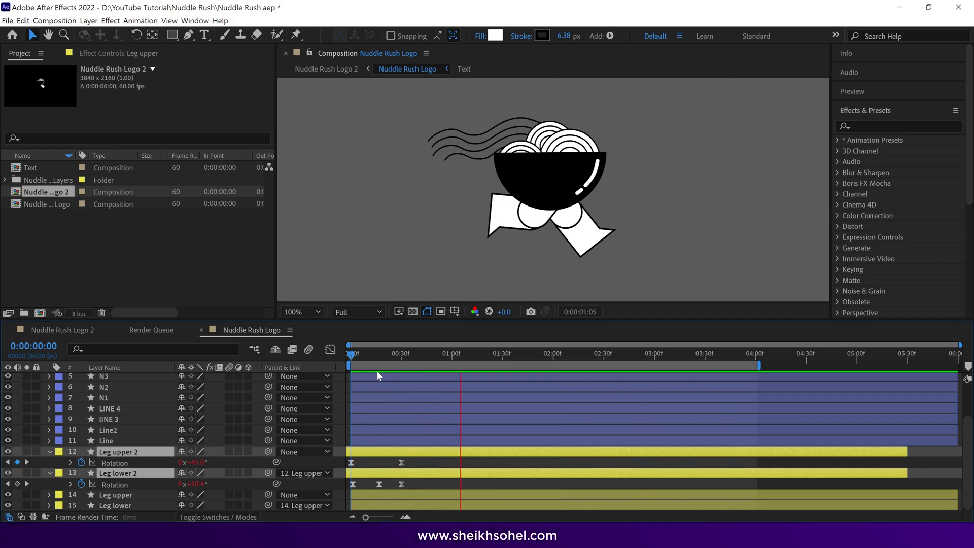
pyautogui.press('space')
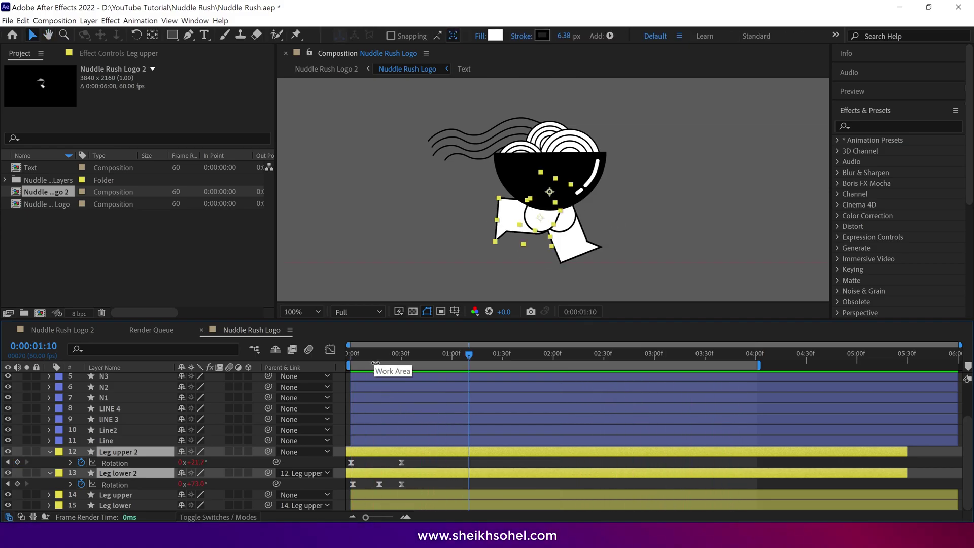
# - Parent every layer from shine two down to Line, except Bowl, to the Bowl layer
pyautogui.press('Home')
pyautogui.press('u')
pyautogui.scroll(3, 108, 412)
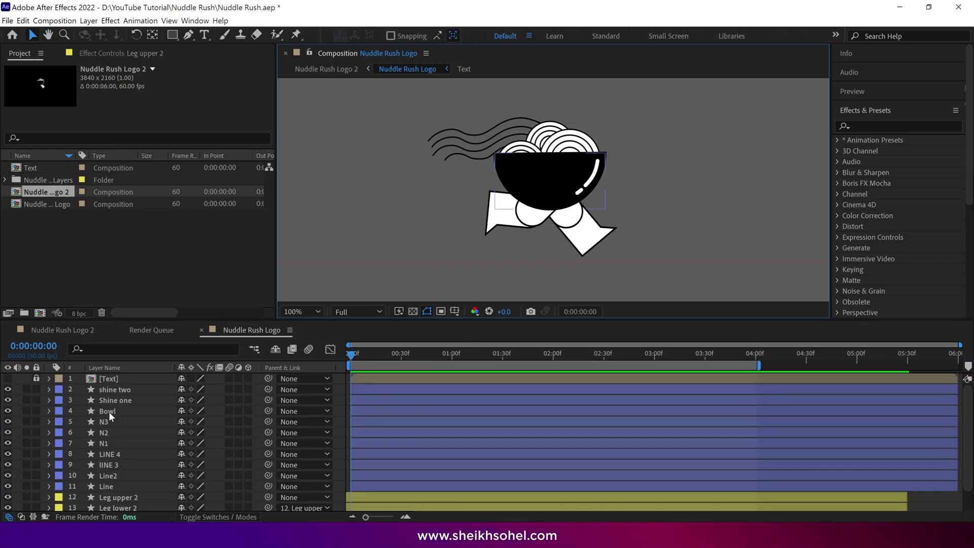
pyautogui.click(109, 411)
pyautogui.click(116, 389)
pyautogui.keyDown('shift'); pyautogui.click(123, 486); pyautogui.keyUp('shift')
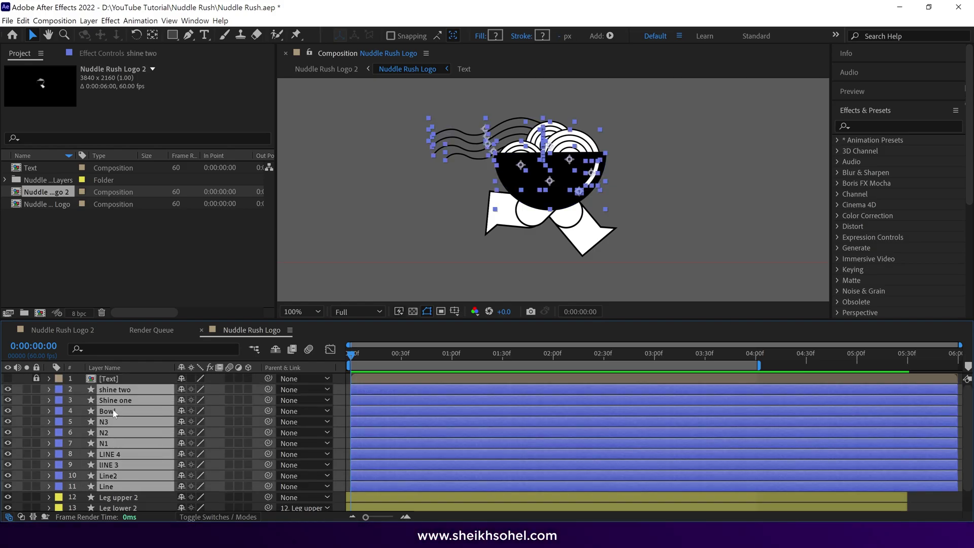
pyautogui.keyDown('ctrl'); pyautogui.click(113, 412); pyautogui.keyUp('ctrl')
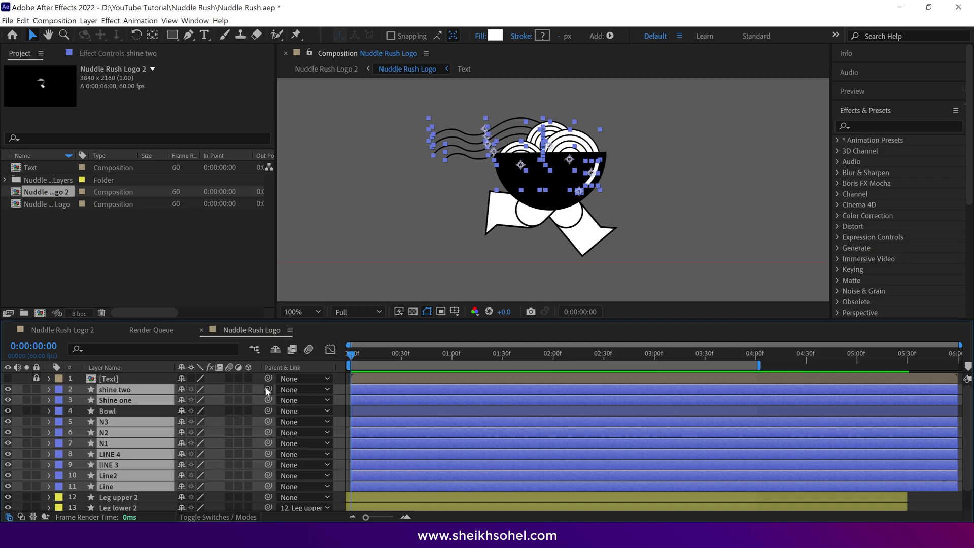
pyautogui.moveTo(267, 389); pyautogui.dragTo(72, 409)
# - Give Bowl a yellow label and drag the bowl to confirm the noodles follow
pyautogui.click(61, 411)
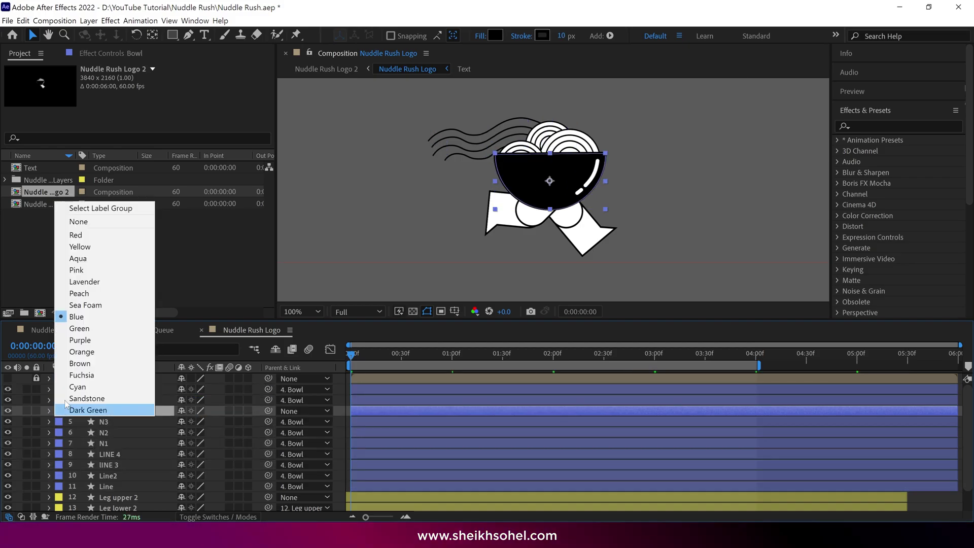
pyautogui.click(80, 248)
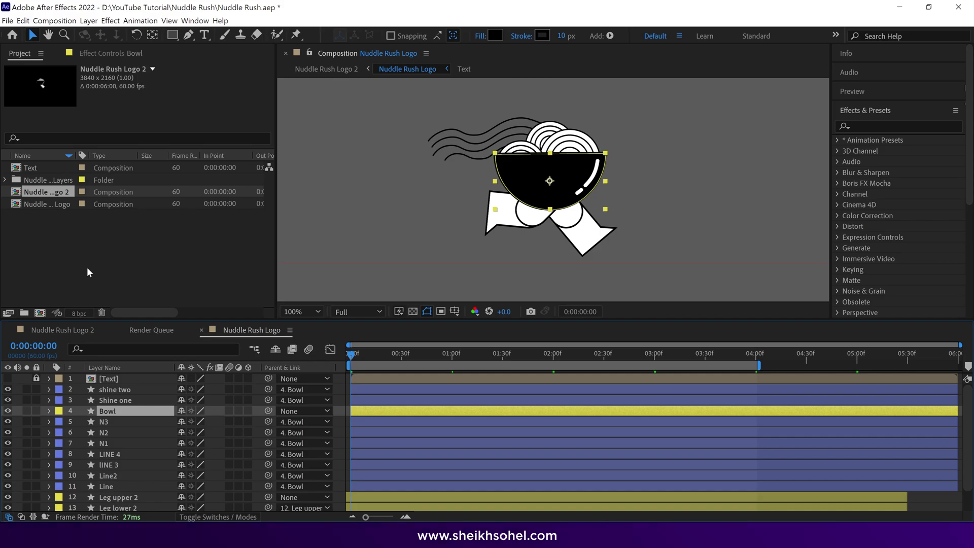
pyautogui.moveTo(567, 182); pyautogui.dragTo(521, 220)
pyautogui.moveTo(583, 233); pyautogui.dragTo(629, 194)
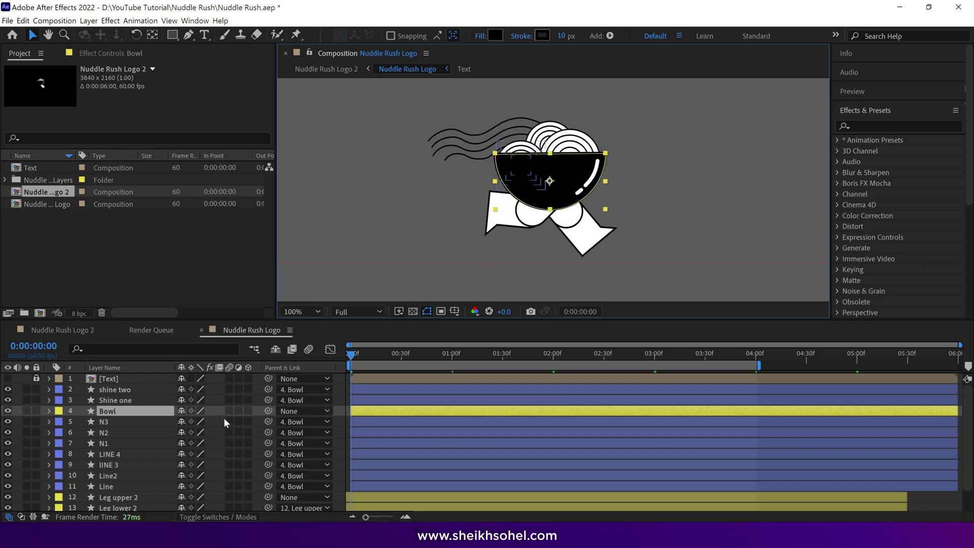
# - Keyframe Bowl's Position at the start, lowered at 0:14, and back to start height at 0:26
pyautogui.press('p')
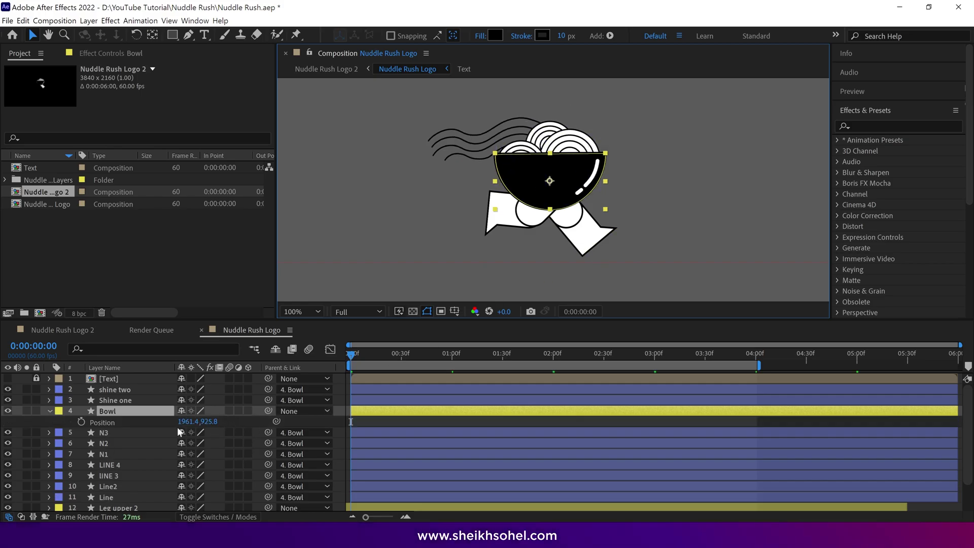
pyautogui.click(81, 422)
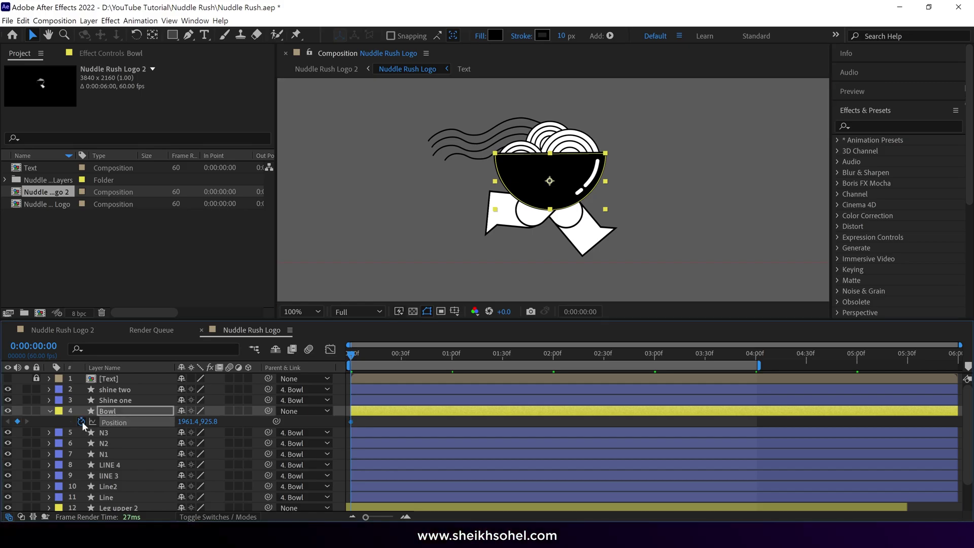
pyautogui.moveTo(346, 355); pyautogui.dragTo(364, 358)
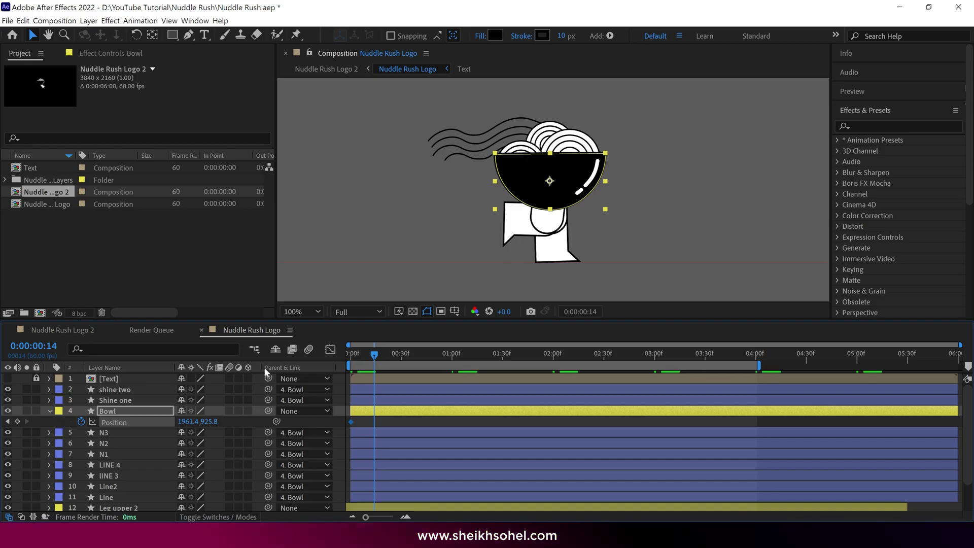
pyautogui.hotkey('shift', 'Down')
pyautogui.hotkey('shift', 'Down')
pyautogui.hotkey('shift', 'Up')
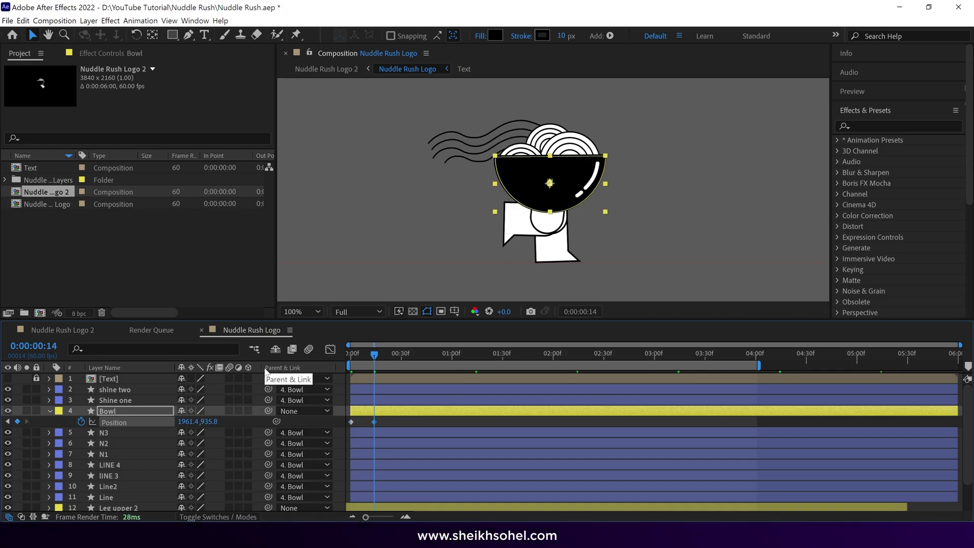
pyautogui.click(394, 355)
pyautogui.hotkey('shift', 'Up')
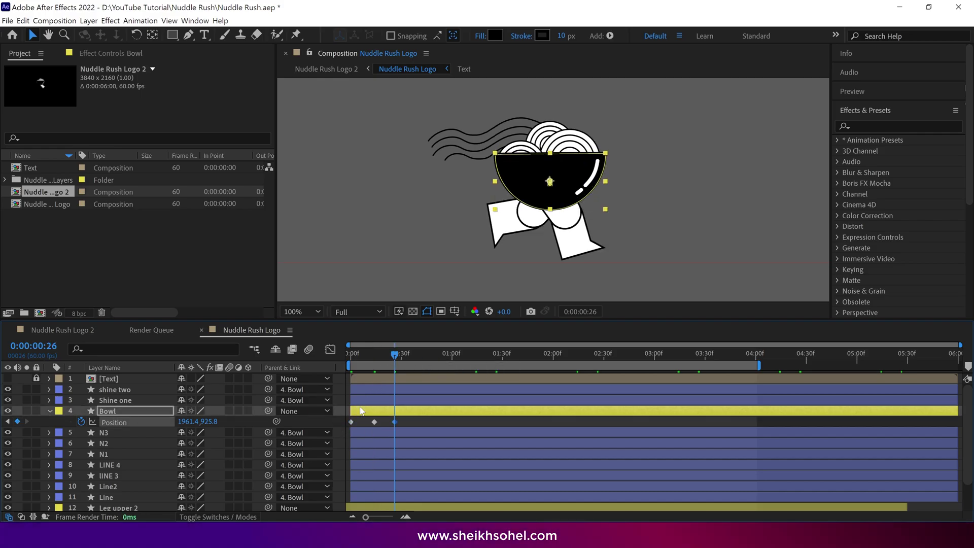
pyautogui.press('j')
pyautogui.press('j')
# - Pull the bowl Position keyframes closer together and apply Easy Ease to them
pyautogui.moveTo(401, 428)
pyautogui.mouseDown()
pyautogui.moveTo(347, 418)
pyautogui.moveTo(388, 422)
pyautogui.mouseUp()
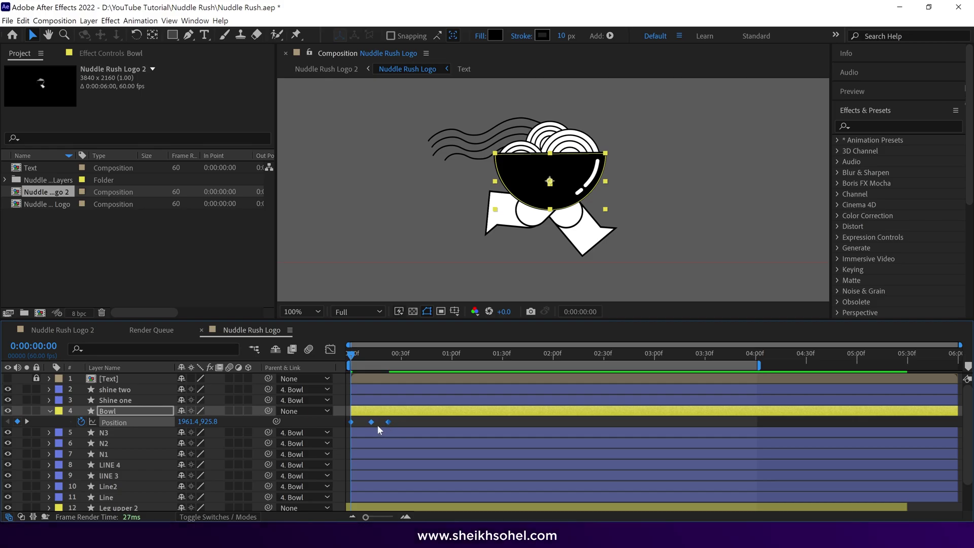
pyautogui.click(374, 423)
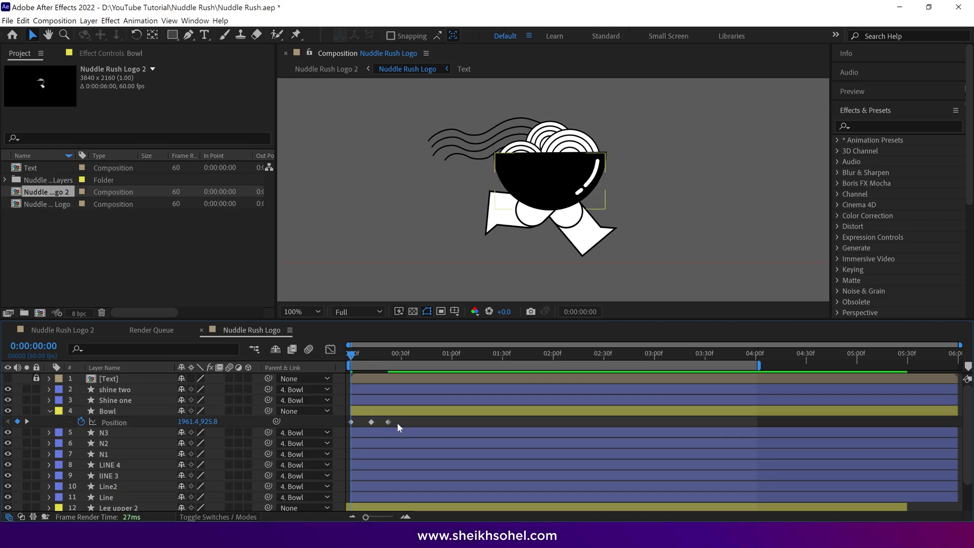
pyautogui.click(388, 422)
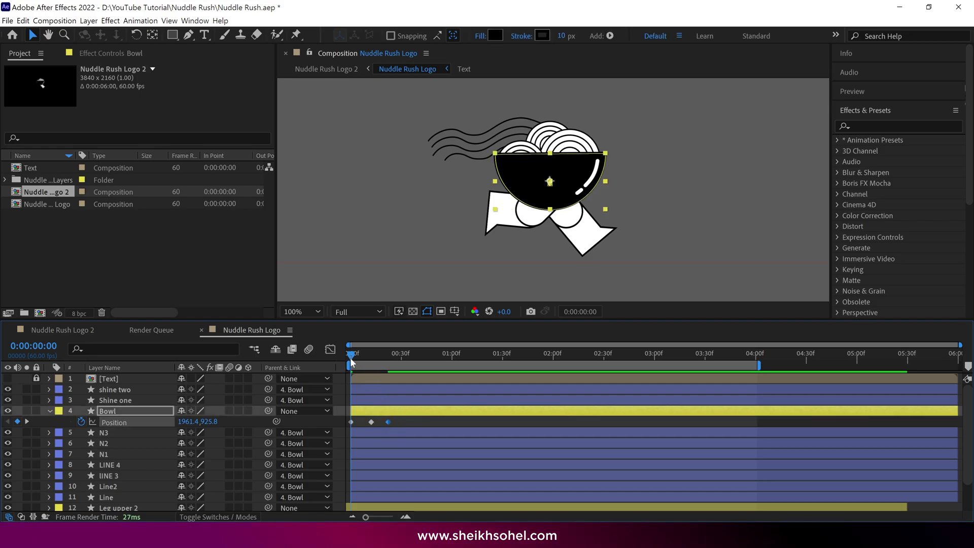
pyautogui.click(352, 422)
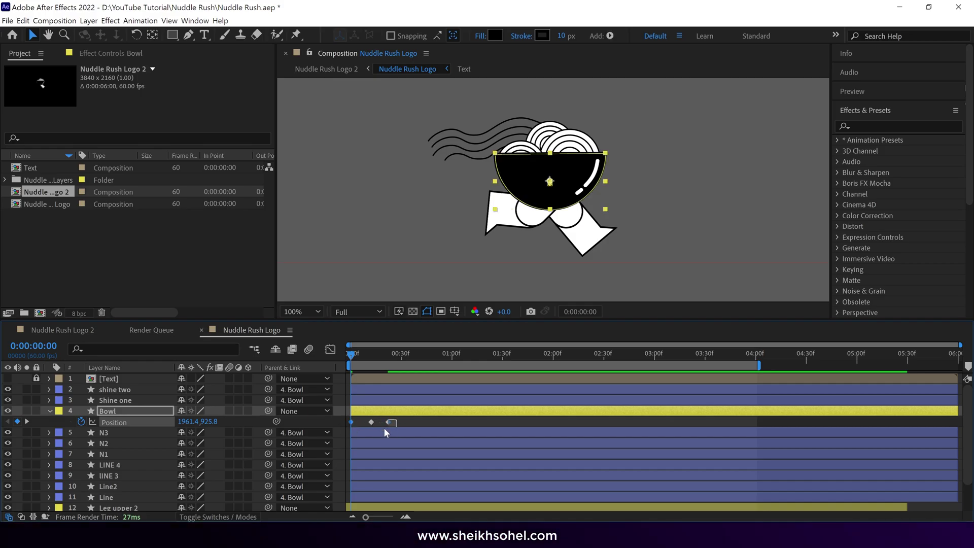
pyautogui.rightClick(389, 422)
pyautogui.moveTo(457, 414)
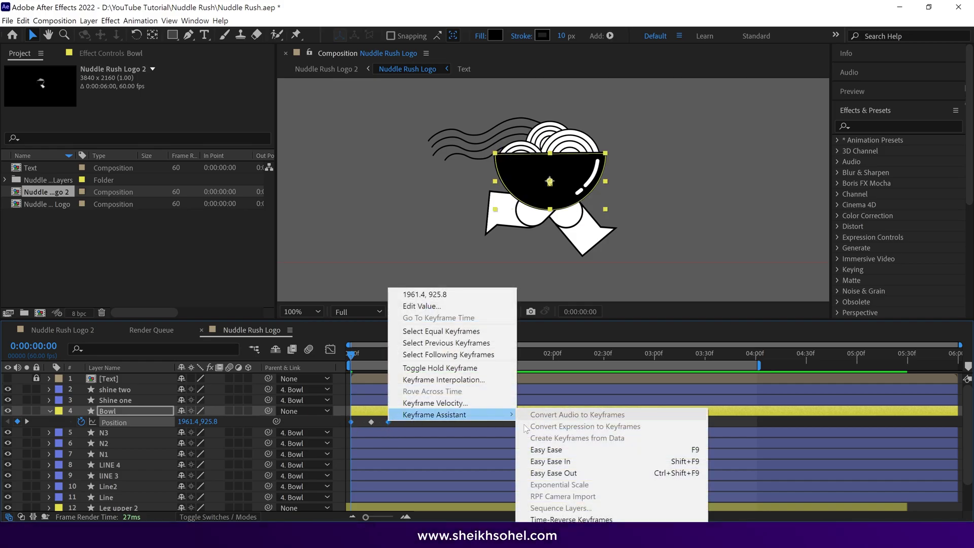
pyautogui.click(546, 449)
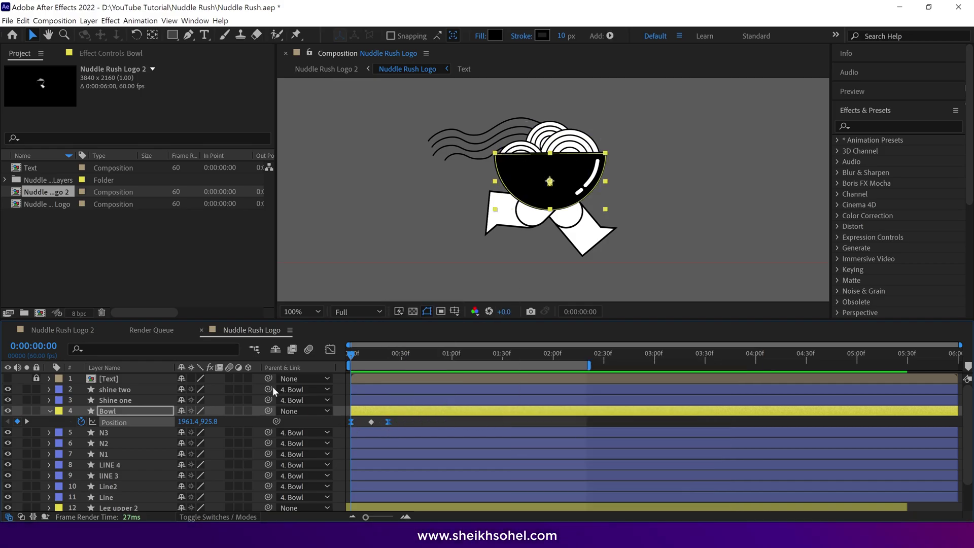
# - Add a cycling loopOutDuration expression to Bowl's Position and preview the loop
pyautogui.keyDown('alt'); pyautogui.click(79, 423); pyautogui.keyUp('alt')
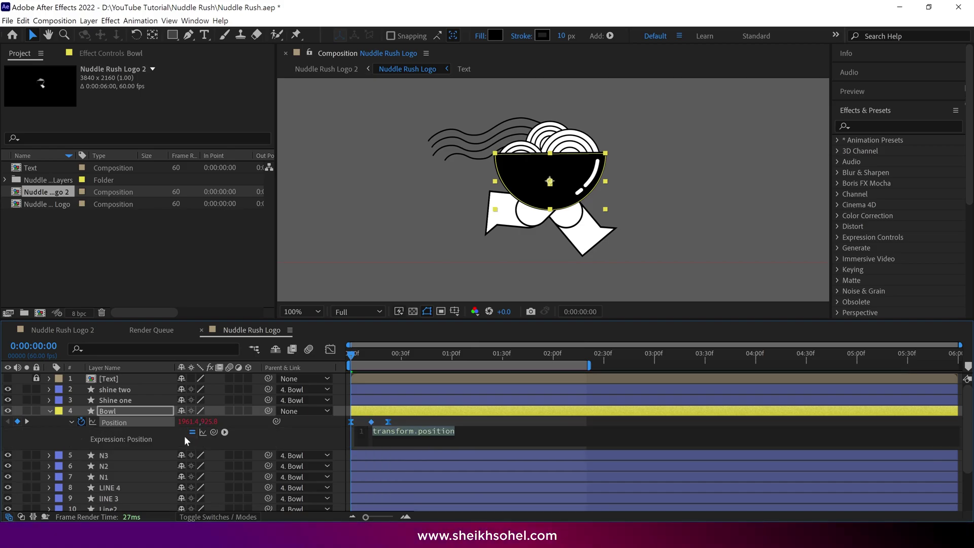
pyautogui.click(225, 432)
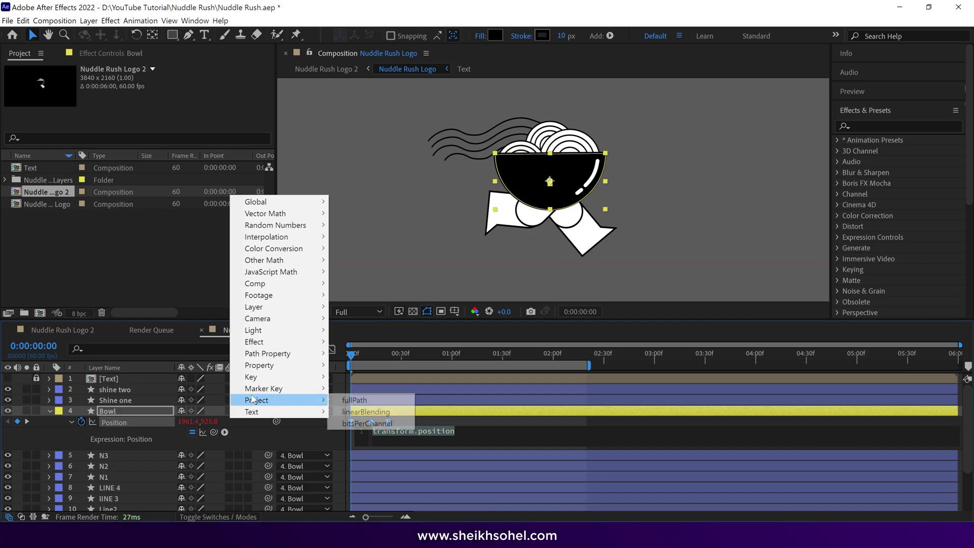
pyautogui.moveTo(254, 369)
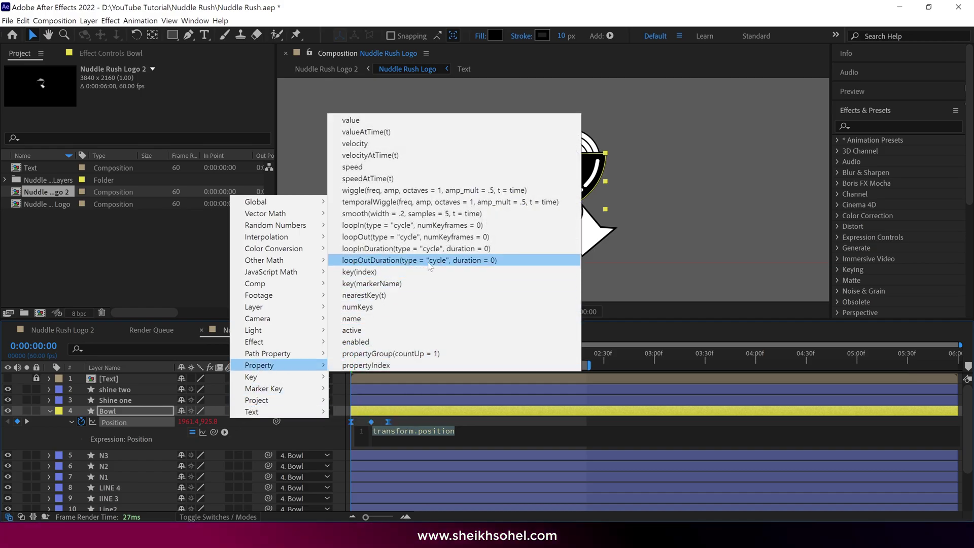
pyautogui.click(459, 261)
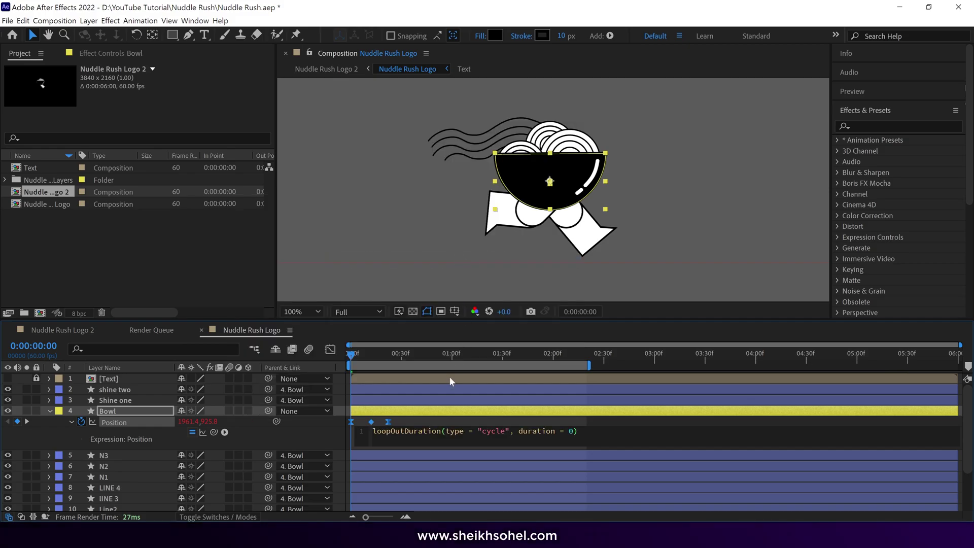
pyautogui.click(569, 415)
pyautogui.click(858, 93)
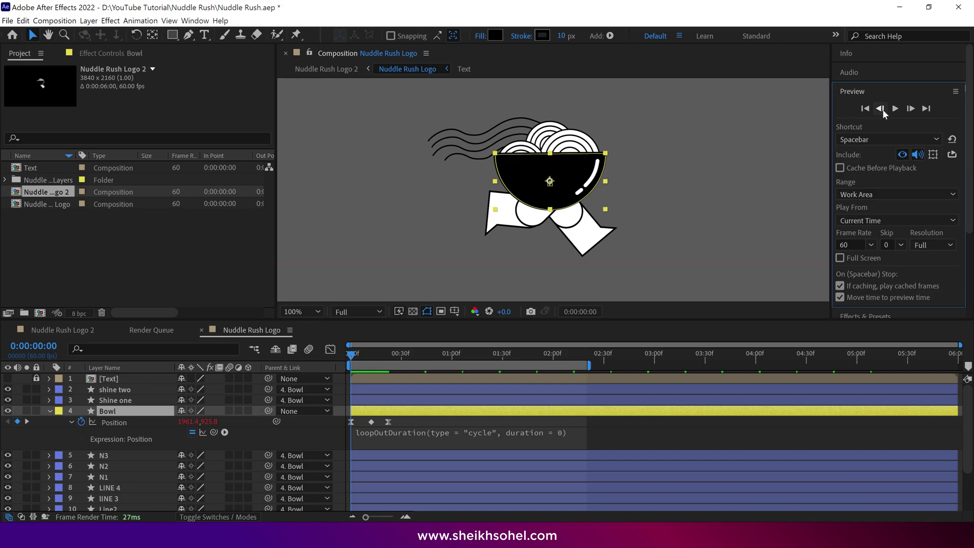
pyautogui.press('space')
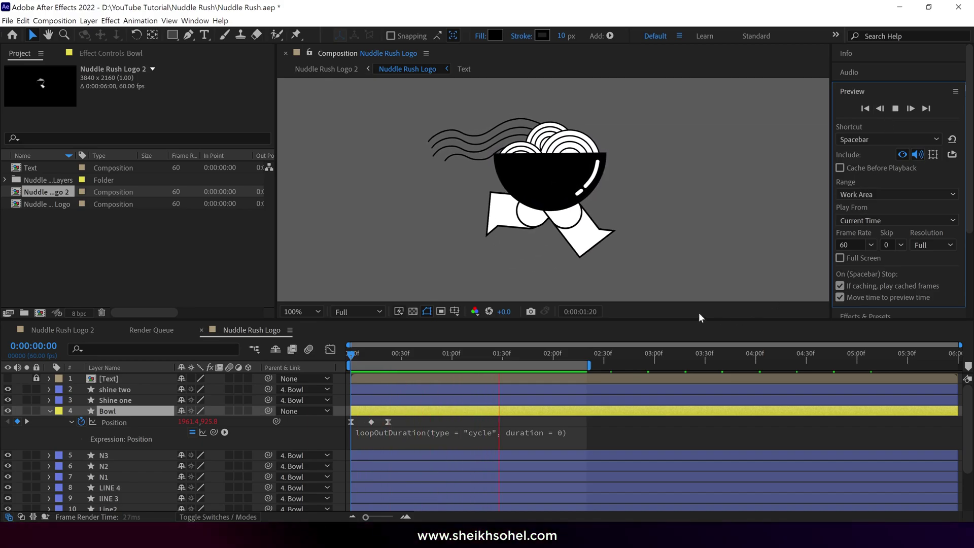
pyautogui.press('space')
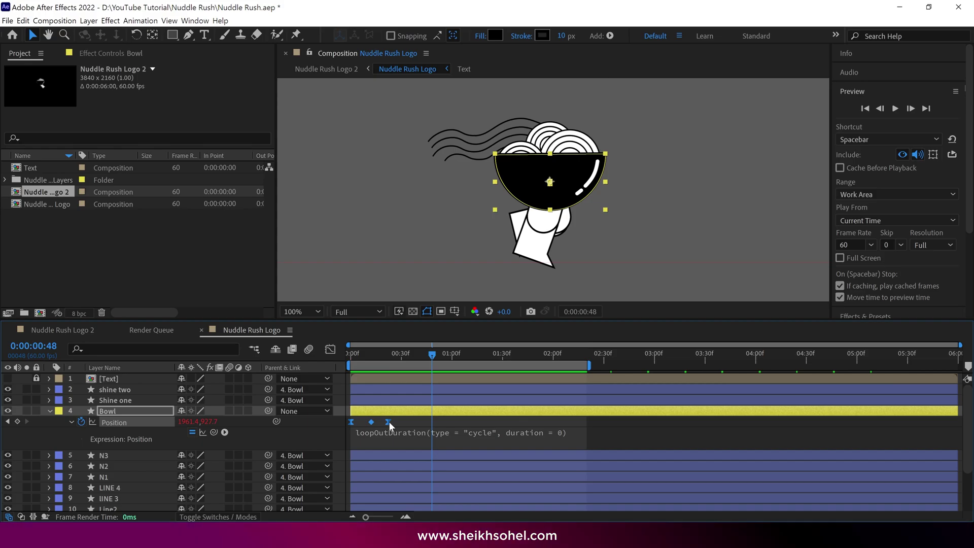
# - Shift the bowl keyframes slightly later and replay the looping animation from the start
pyautogui.moveTo(389, 421); pyautogui.dragTo(405, 422)
pyautogui.press('Home')
pyautogui.press('space')
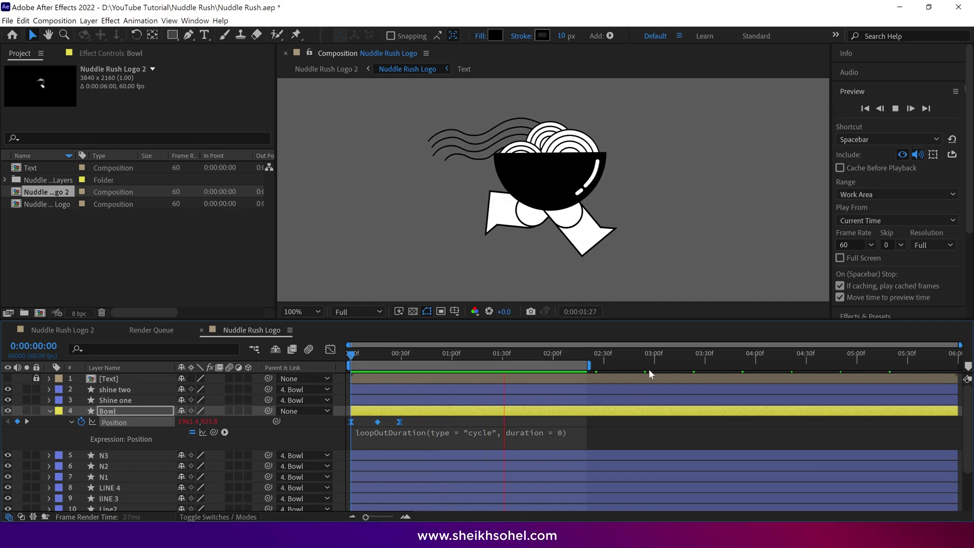
pyautogui.click(653, 364)
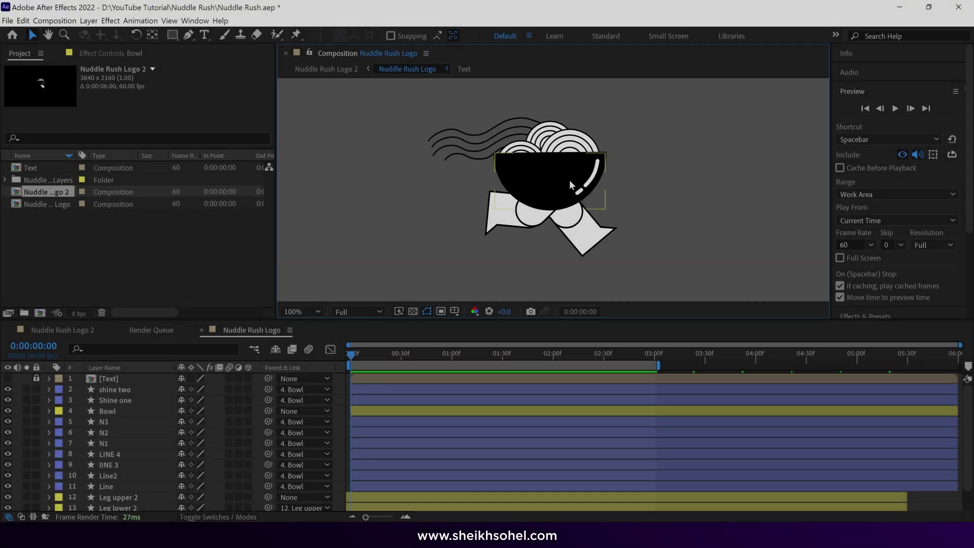
pyautogui.scroll(3, 647, 215)
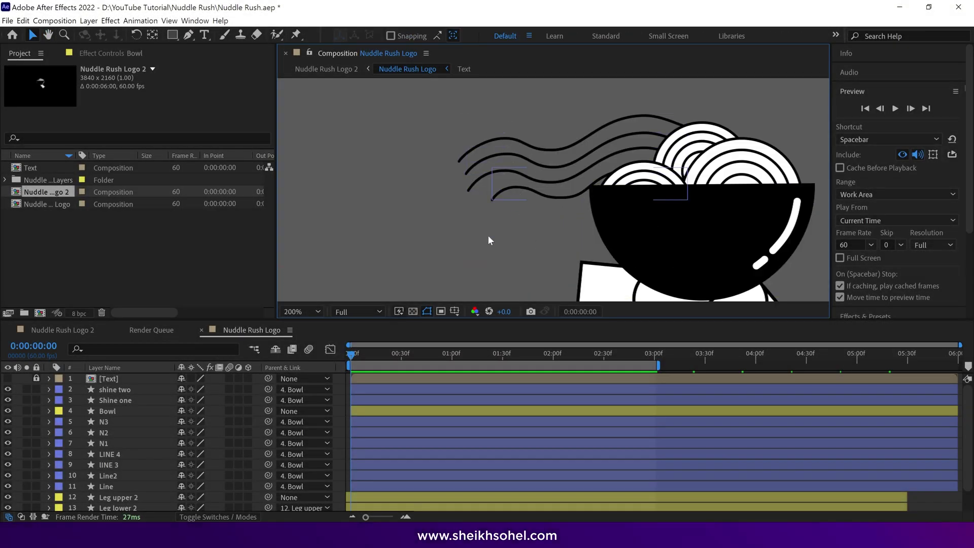
# - Lock the four line layers and draw a white-stroked path over the top noodle line
pyautogui.click(109, 455)
pyautogui.keyDown('shift'); pyautogui.click(106, 486); pyautogui.keyUp('shift')
pyautogui.moveTo(36, 457); pyautogui.dragTo(36, 486)
pyautogui.click(189, 34)
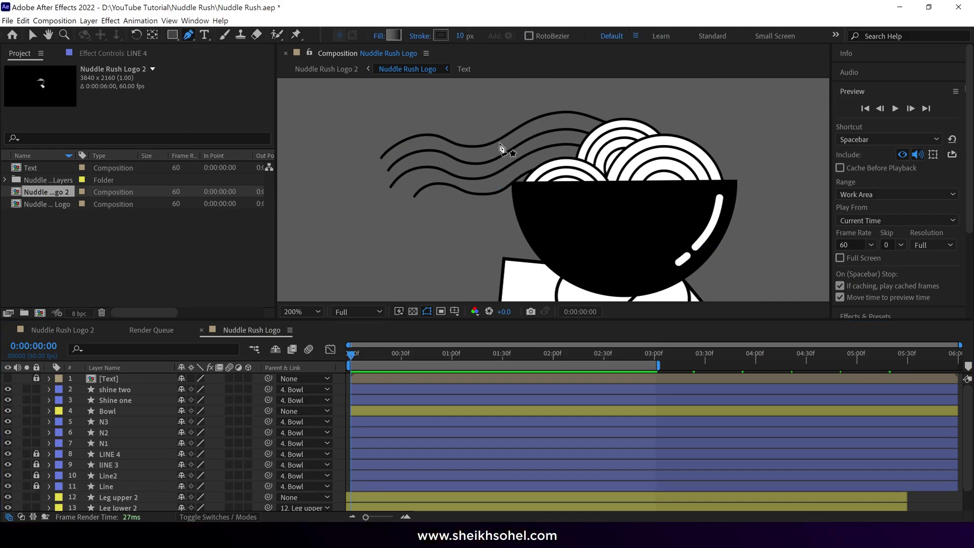
pyautogui.click(606, 124)
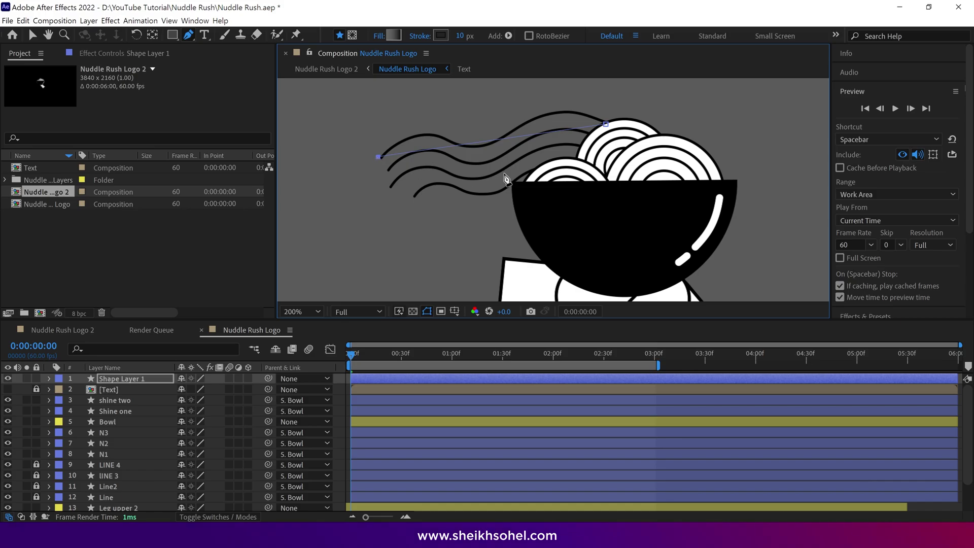
pyautogui.click(441, 35)
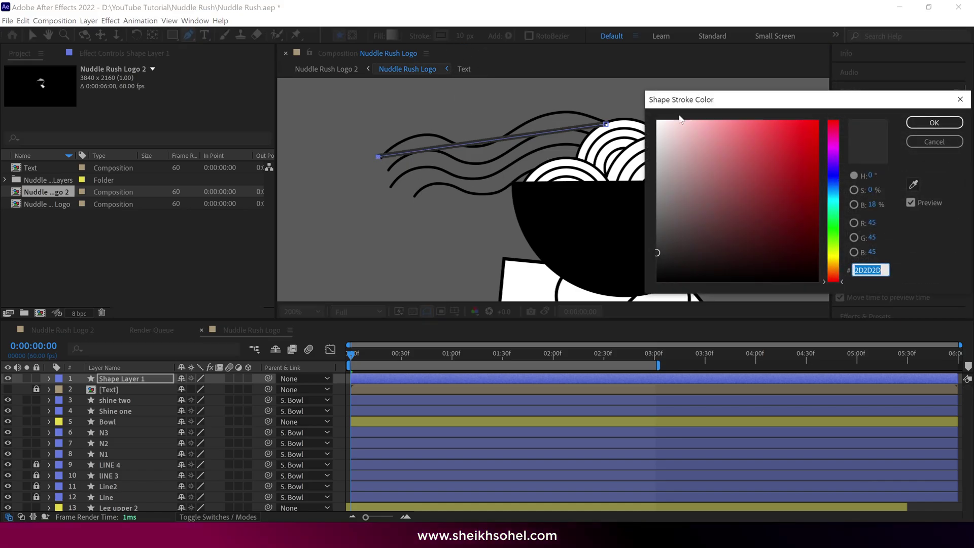
pyautogui.moveTo(680, 119); pyautogui.dragTo(658, 121)
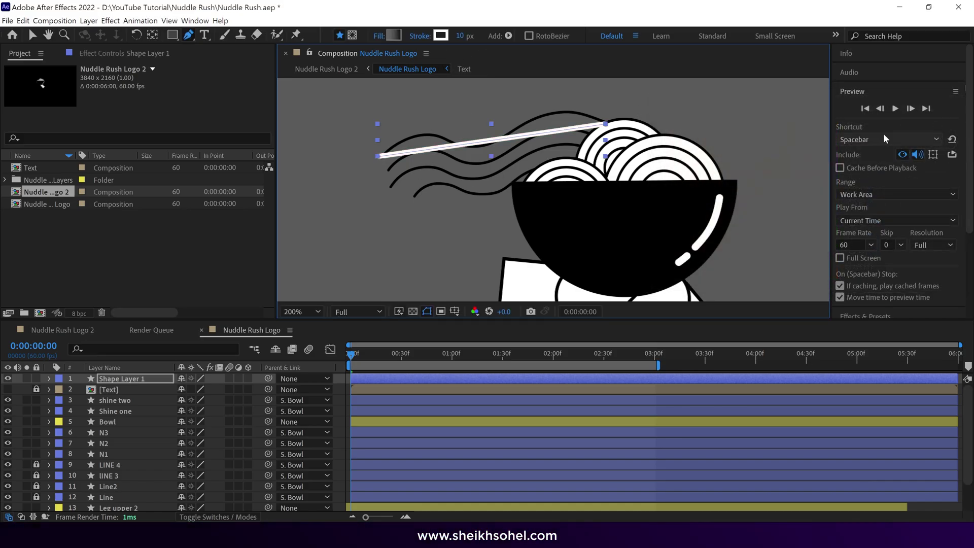
pyautogui.press('v')
pyautogui.moveTo(512, 177); pyautogui.dragTo(473, 183)
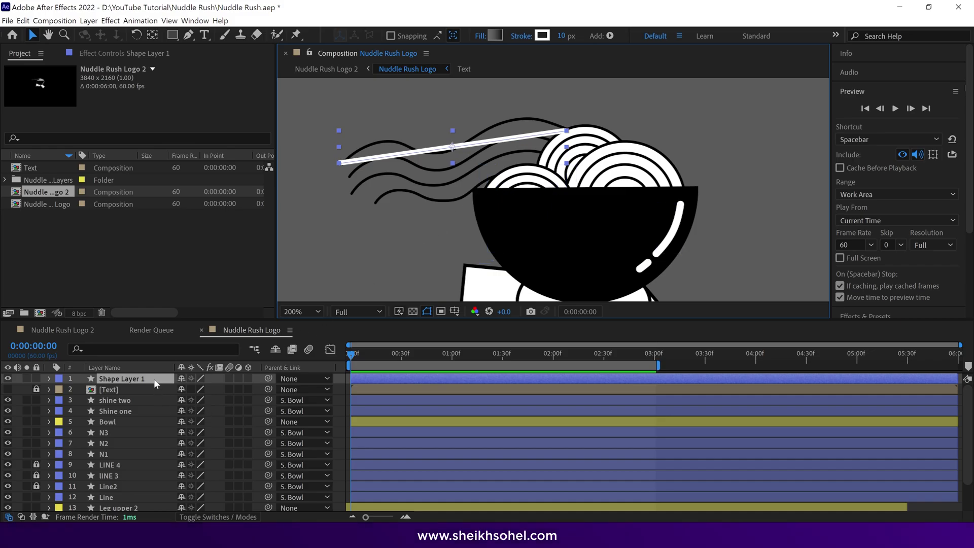
# - Rename the new shape layer to 'Line one'
pyautogui.click(154, 378)
pyautogui.press('Return')
pyautogui.write('Line one')
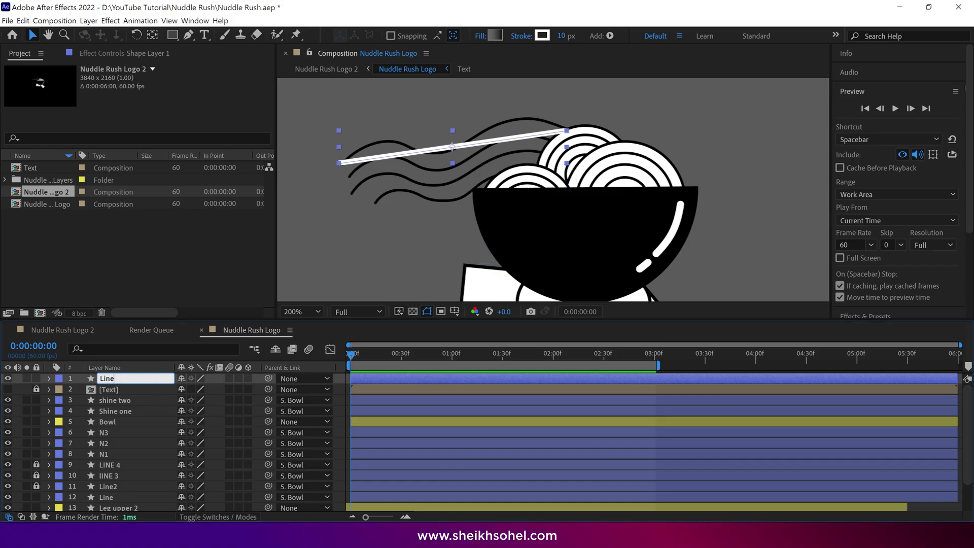
pyautogui.press('Return')
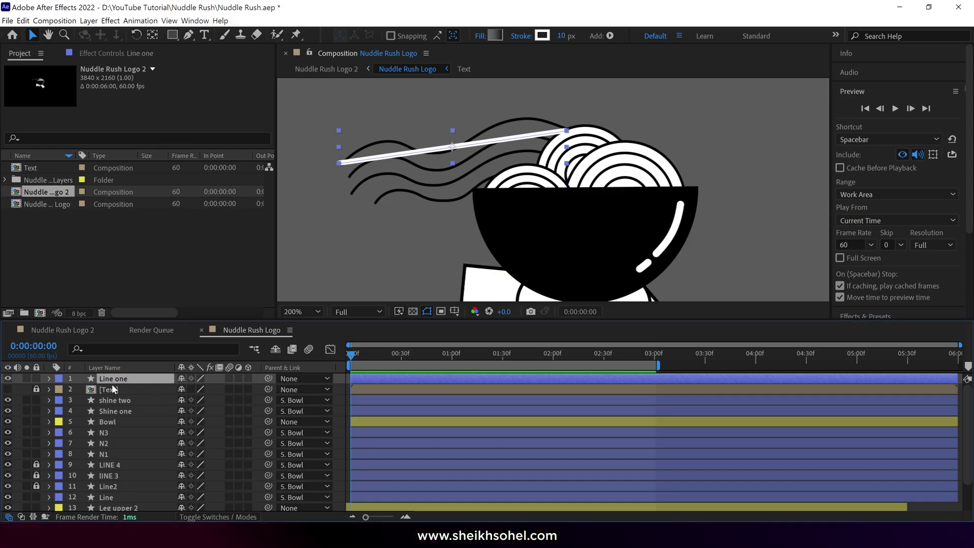
# - Pre-compose the Line one layer into Line one Comp 1
pyautogui.rightClick(135, 379)
pyautogui.click(154, 325)
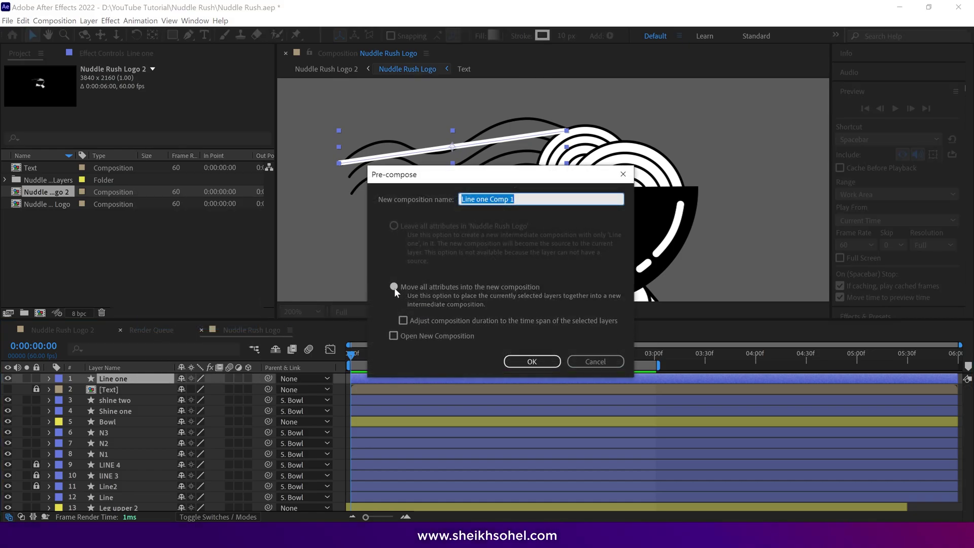
pyautogui.click(532, 361)
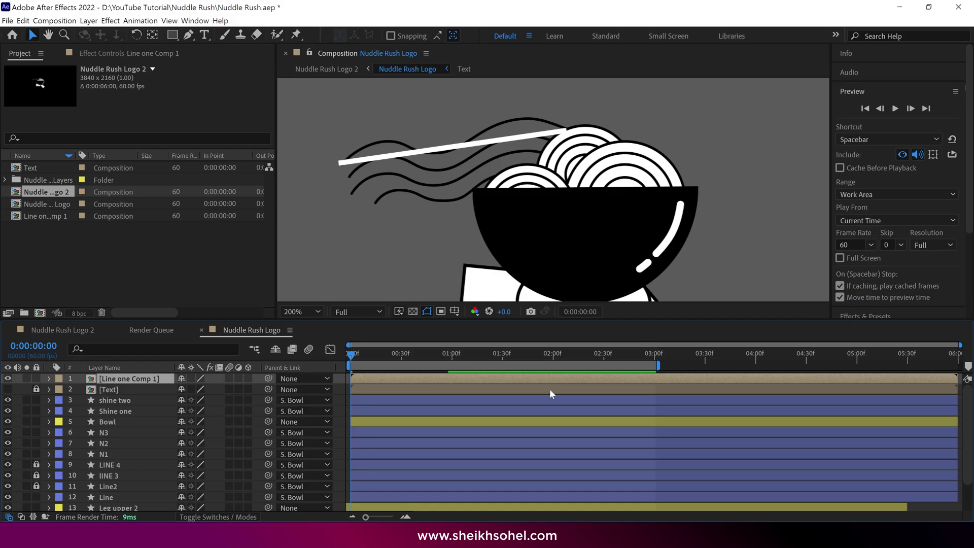
# - Inside Line one Comp 1, mark a region of interest around the white line and crop the comp to it
pyautogui.doubleClick(141, 378)
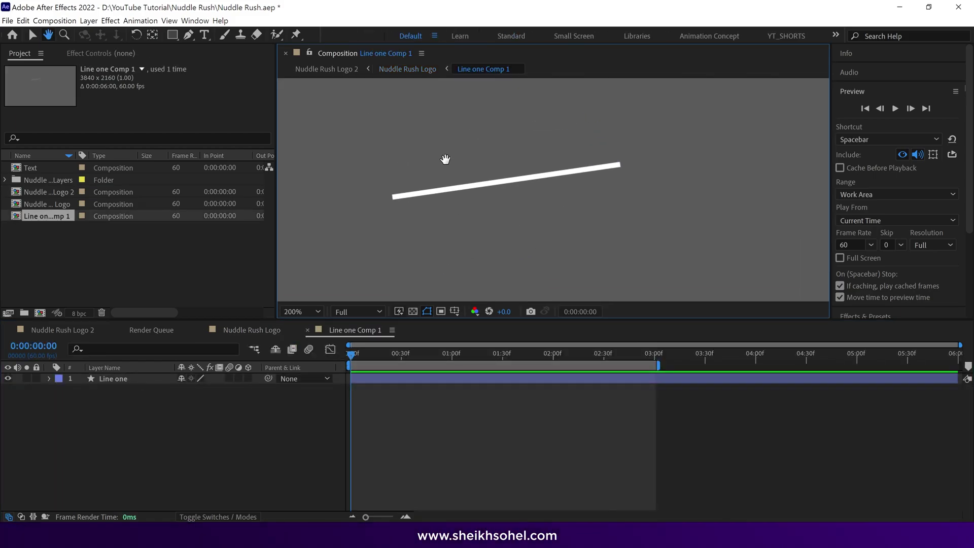
pyautogui.click(441, 311)
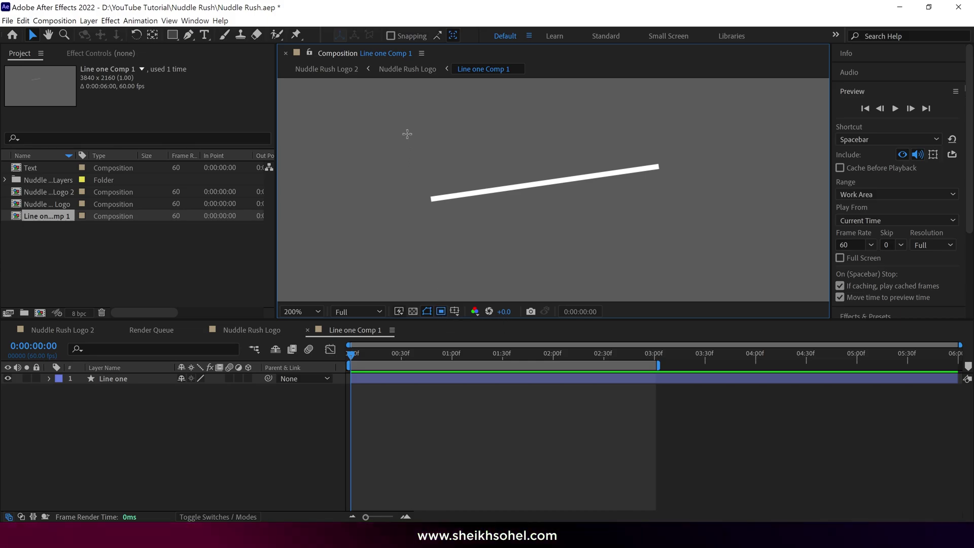
pyautogui.moveTo(406, 127); pyautogui.dragTo(637, 225)
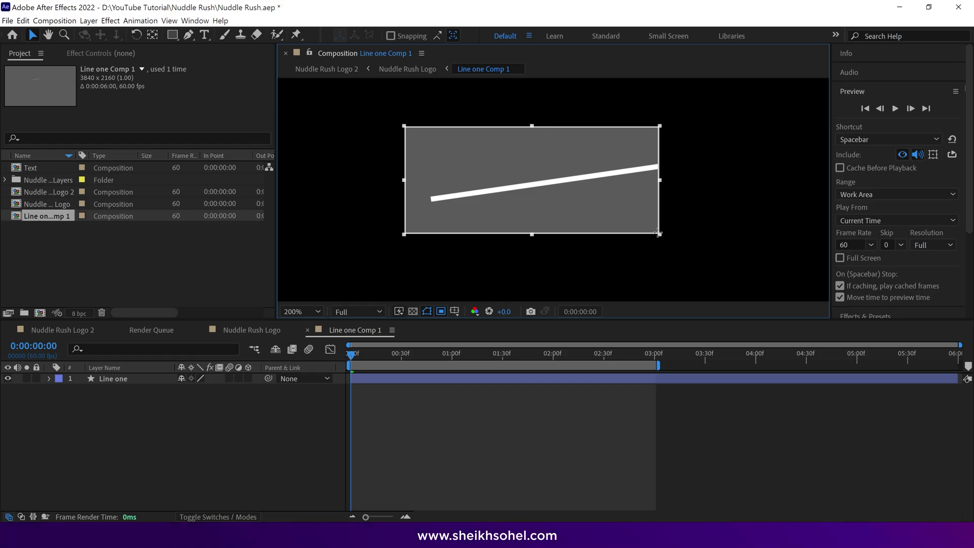
pyautogui.click(70, 23)
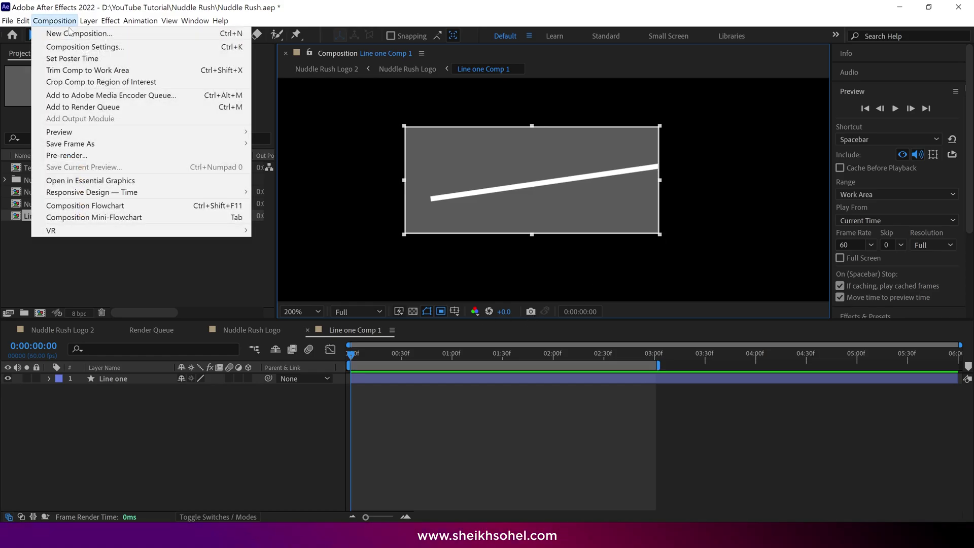
pyautogui.click(89, 83)
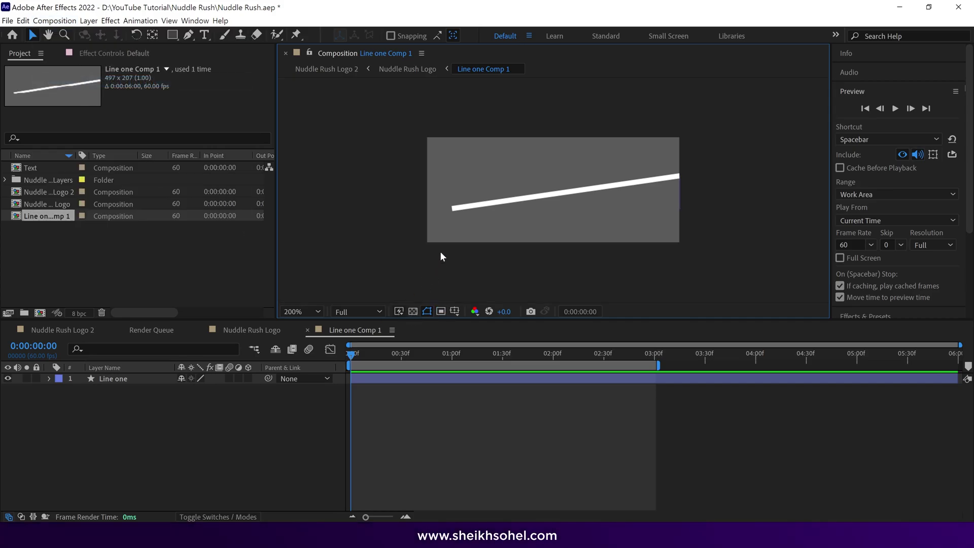
# - Set the viewer magnification to 400% and select the Line one layer
pyautogui.press(',')
pyautogui.press('.')
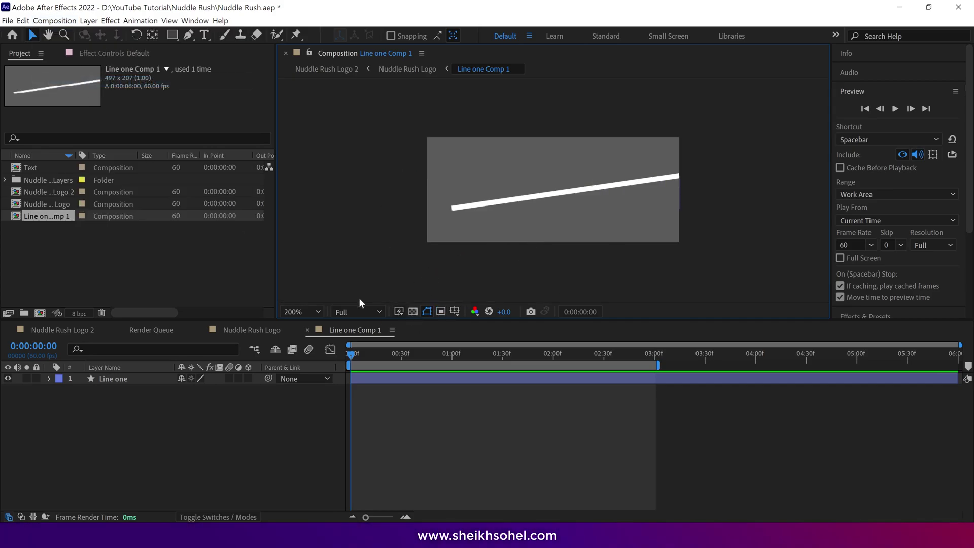
pyautogui.click(302, 312)
pyautogui.click(303, 242)
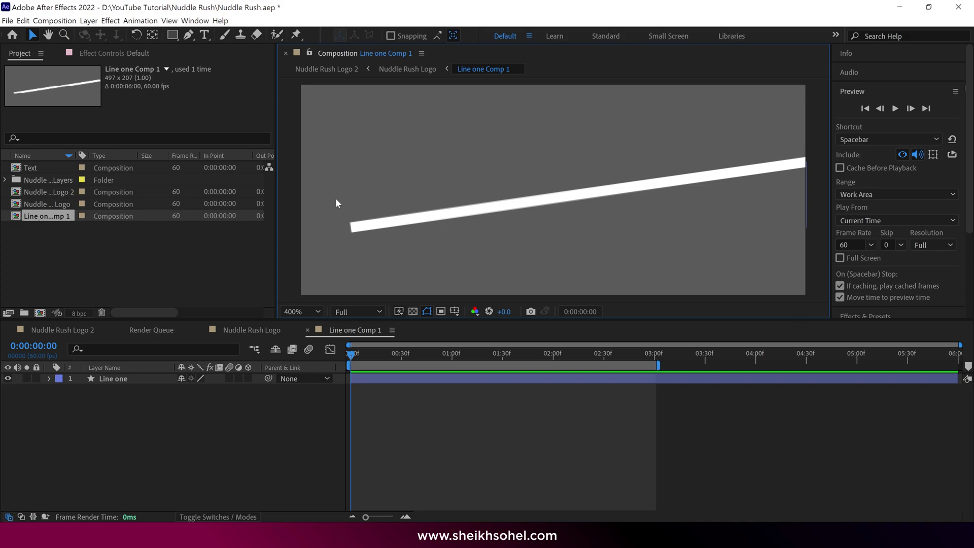
pyautogui.click(116, 379)
pyautogui.click(117, 379)
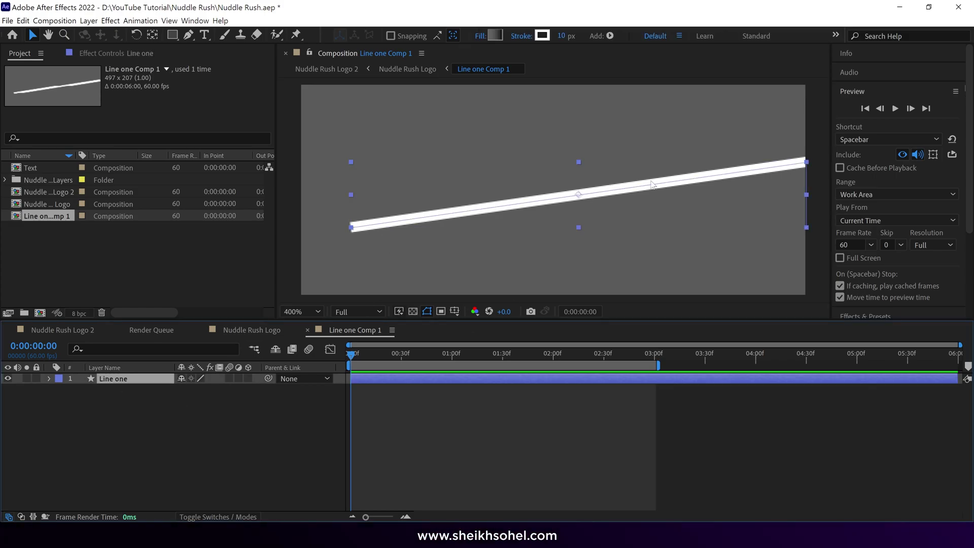
# - Search Effects & Presets for 'wave' and apply Wave Warp to the line layer
pyautogui.click(849, 90)
pyautogui.click(854, 109)
pyautogui.click(859, 126)
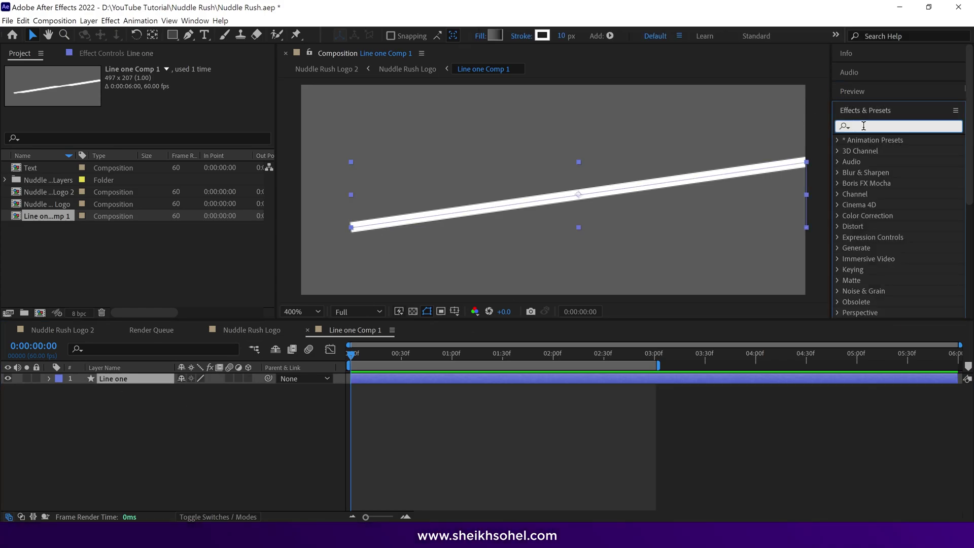
pyautogui.write('wave')
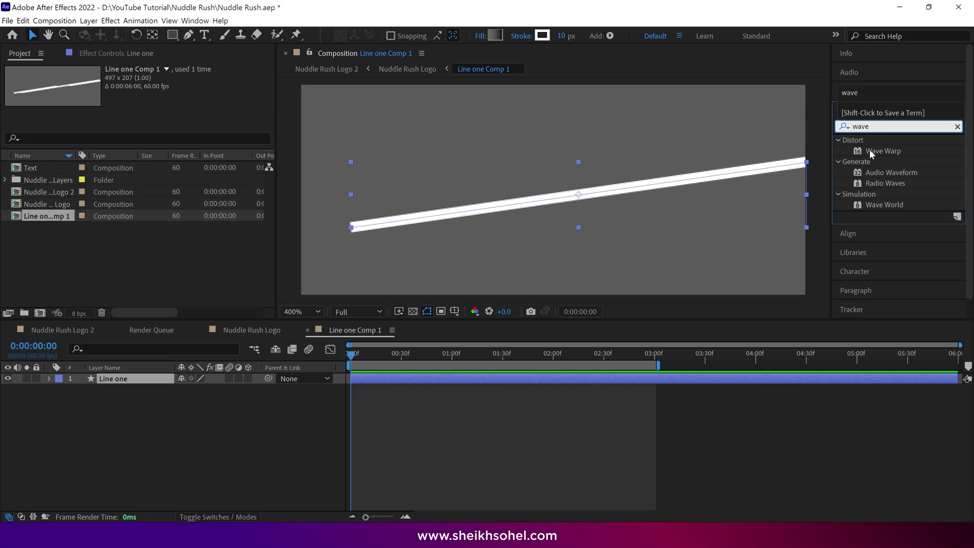
pyautogui.moveTo(871, 154)
pyautogui.mouseDown()
pyautogui.moveTo(722, 216)
pyautogui.moveTo(591, 197)
pyautogui.mouseUp()
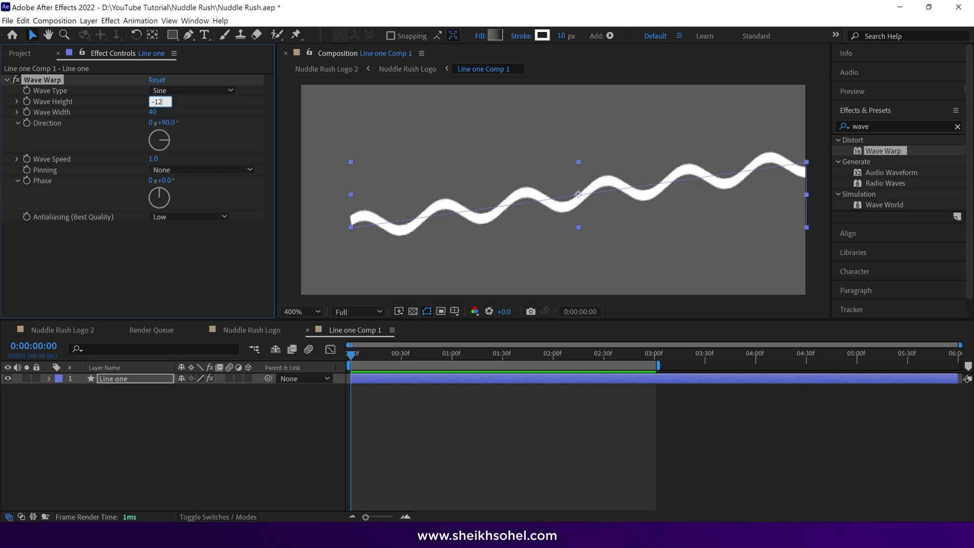
# - Set Wave Warp height -12, width 103, direction -120°, speed 2.4, pinning Right Edge
pyautogui.press('Return')
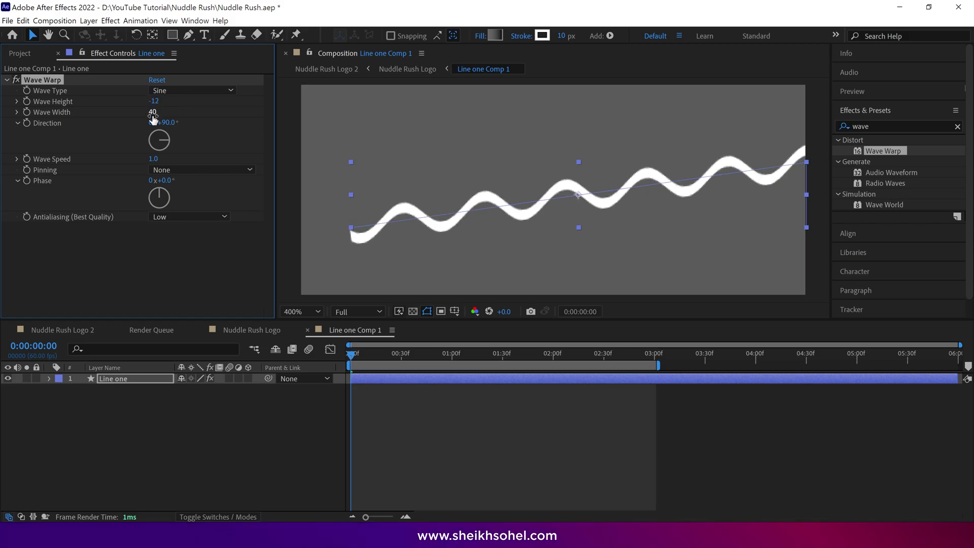
pyautogui.click(152, 112)
pyautogui.write('10')
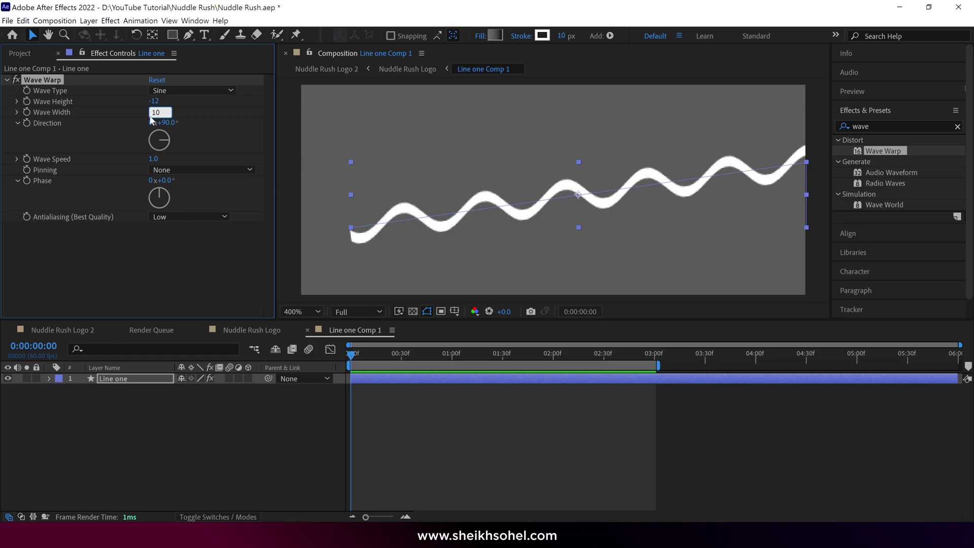
pyautogui.write('3')
pyautogui.press('Return')
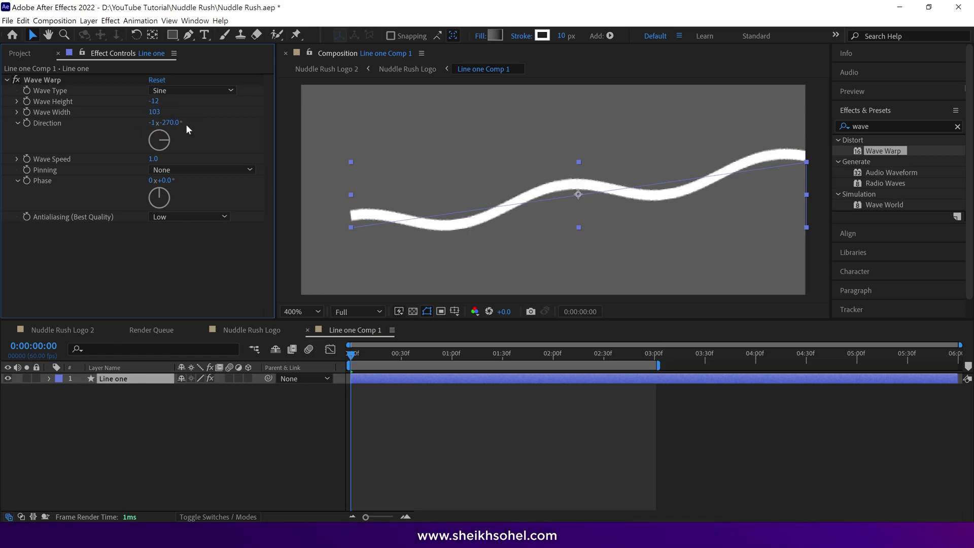
pyautogui.write('-120')
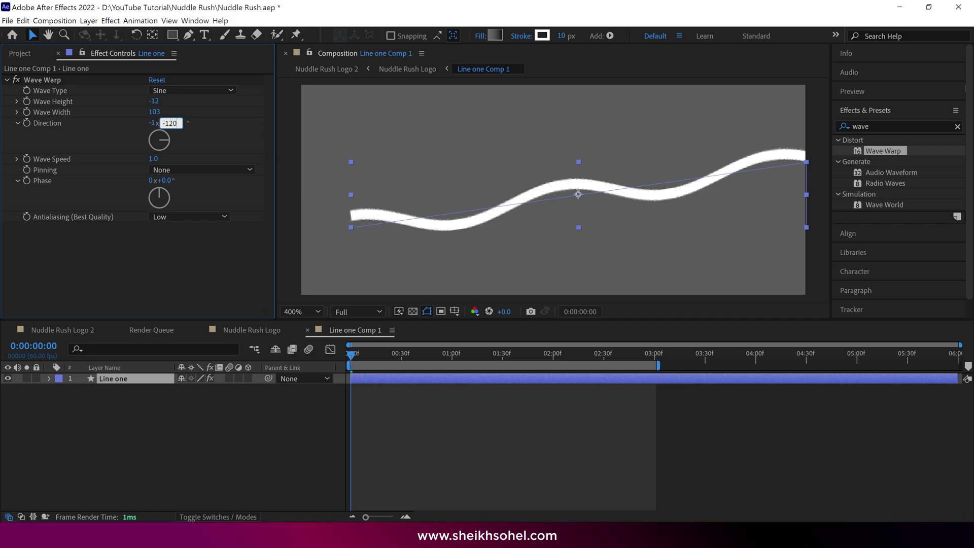
pyautogui.press('Return')
pyautogui.click(154, 158)
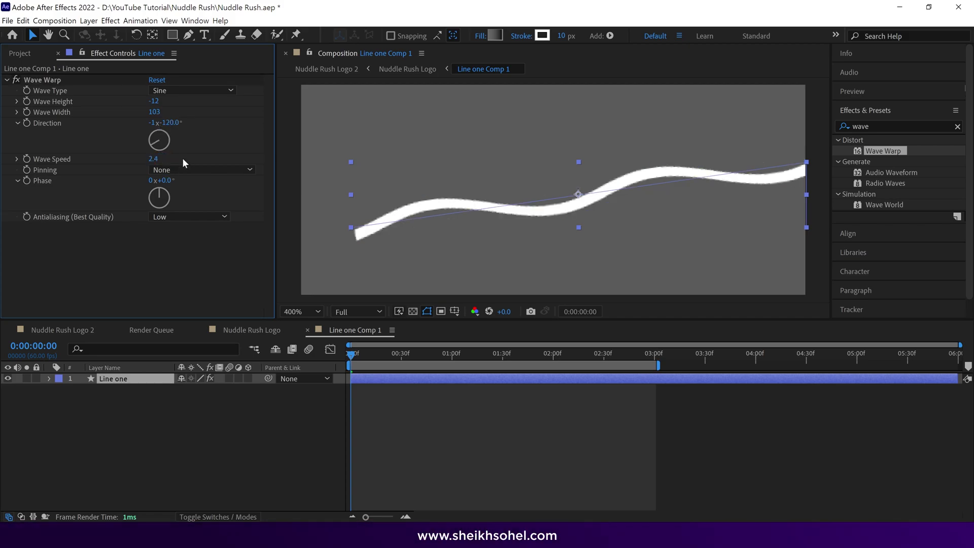
pyautogui.click(189, 171)
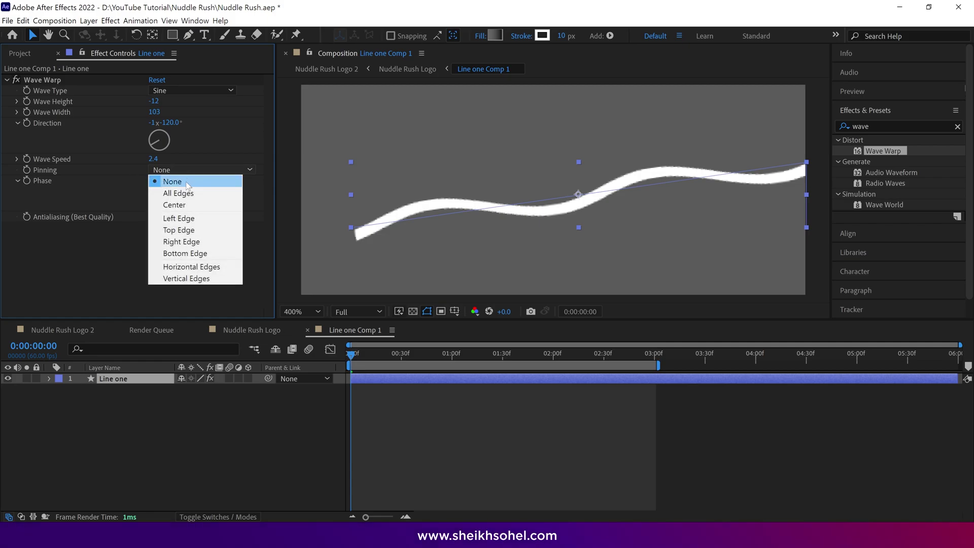
pyautogui.click(181, 243)
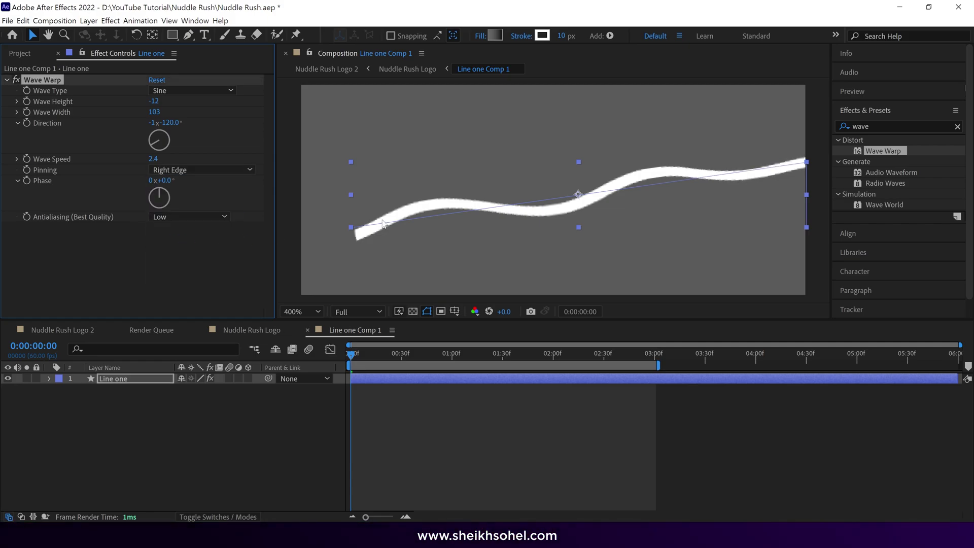
# - Preview the wave animation on the line at 200% zoom
pyautogui.click(887, 96)
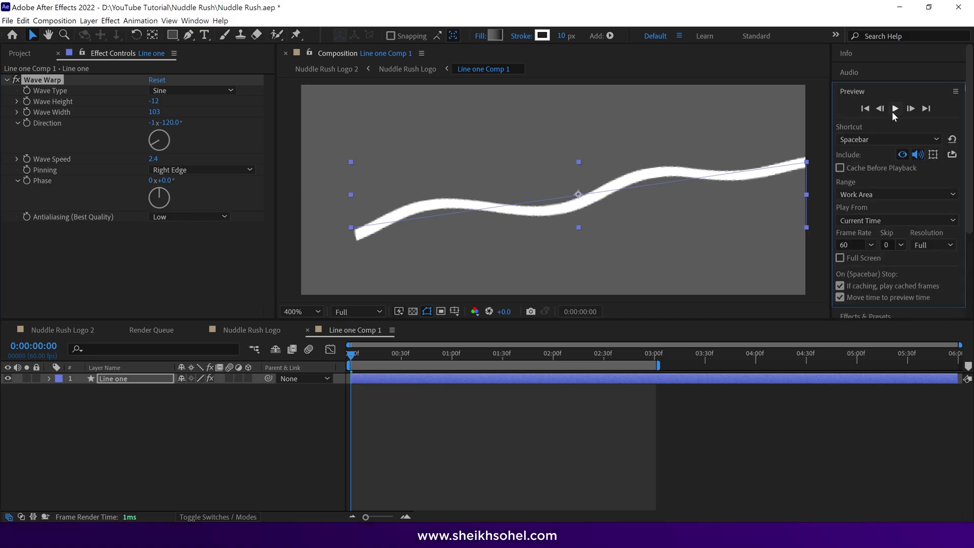
pyautogui.click(893, 110)
pyautogui.press(',')
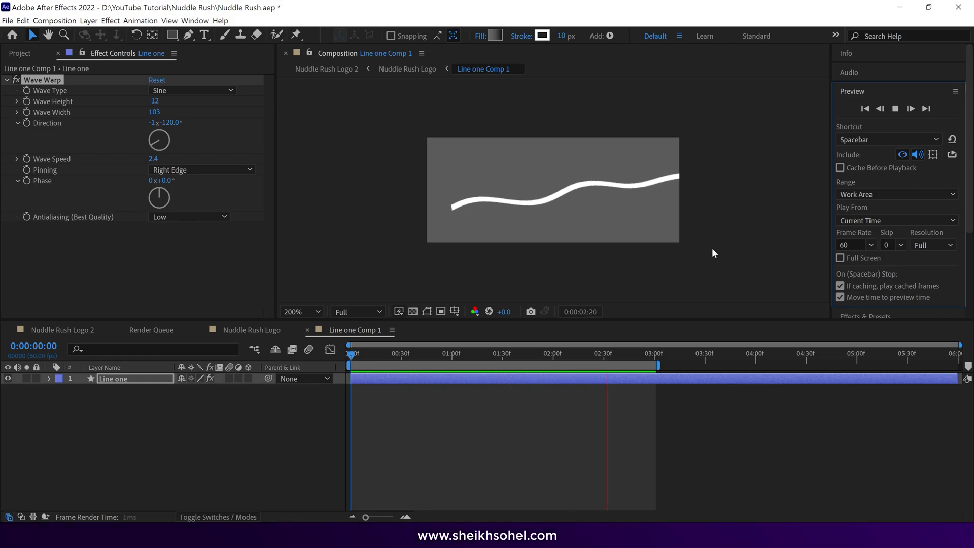
pyautogui.press('space')
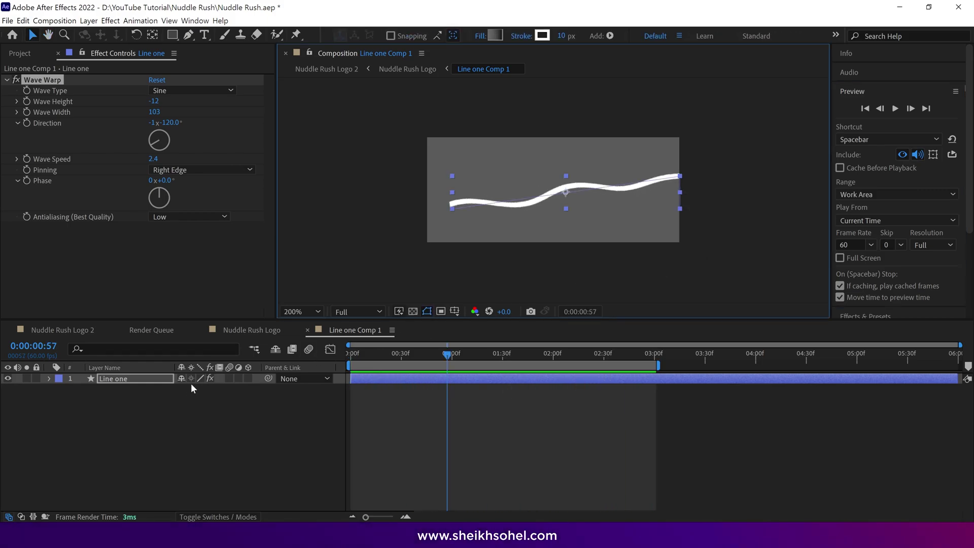
# - Set the Line one stroke's Line Cap to Round Cap
pyautogui.click(151, 379)
pyautogui.click(127, 348)
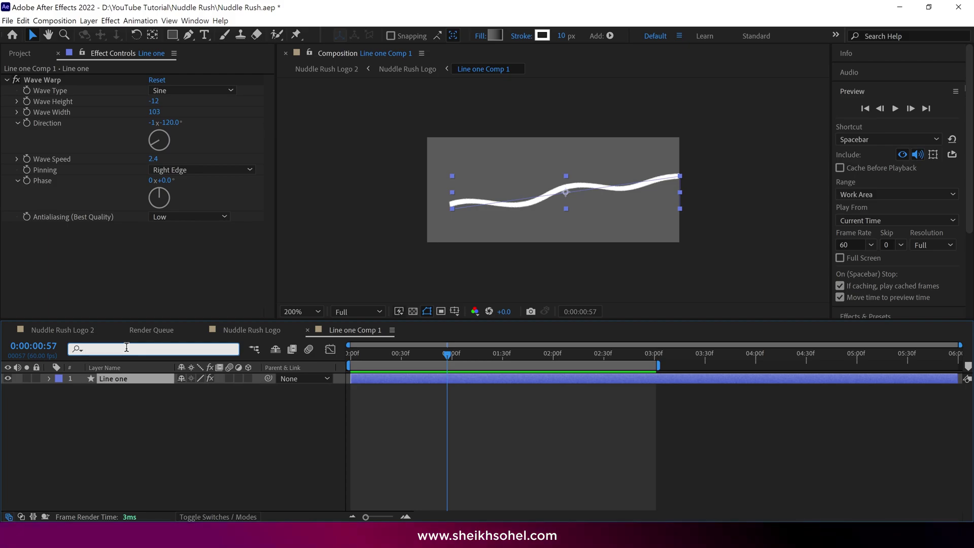
pyautogui.write('cap')
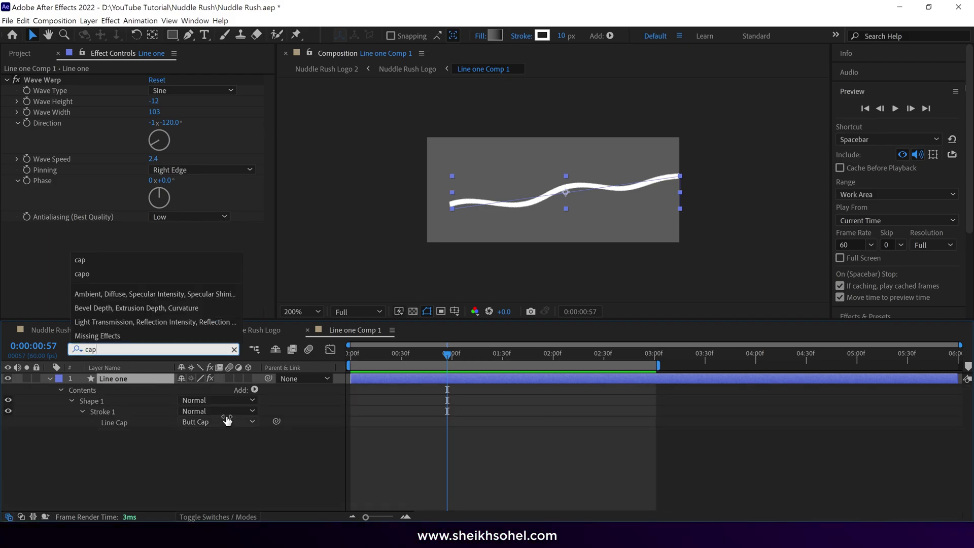
pyautogui.click(225, 421)
pyautogui.click(211, 445)
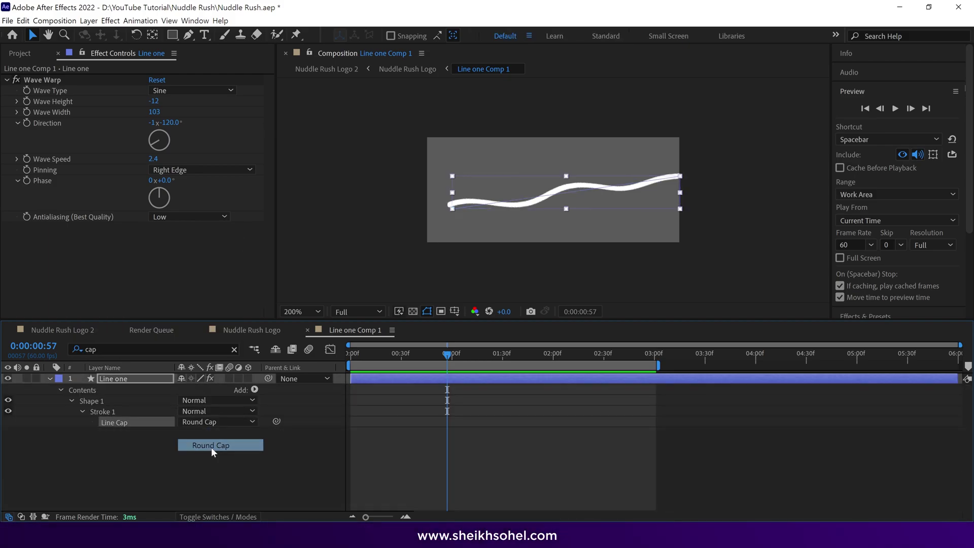
pyautogui.click(172, 478)
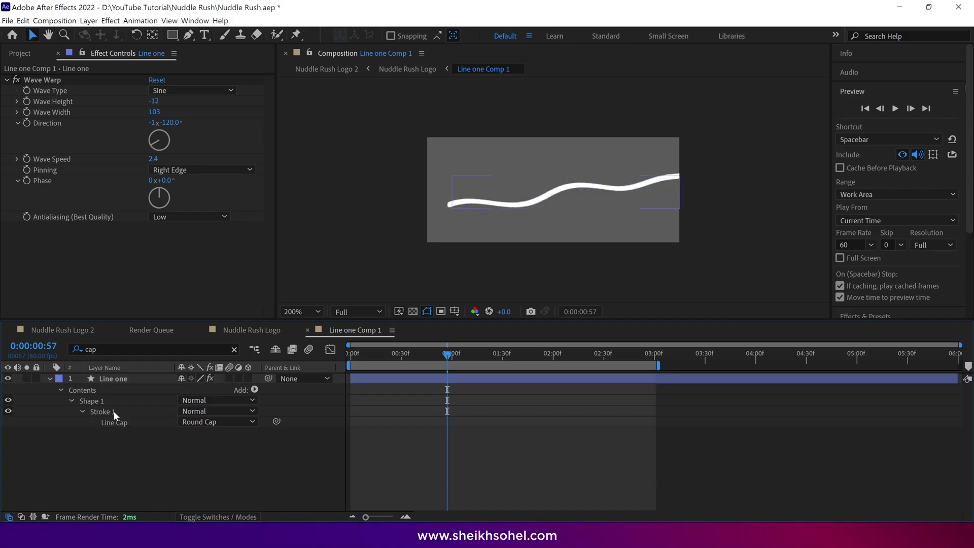
pyautogui.click(49, 378)
# - Add a near-black Stroke layer style to Line one, then return to Nuddle Rush Logo
pyautogui.rightClick(140, 381)
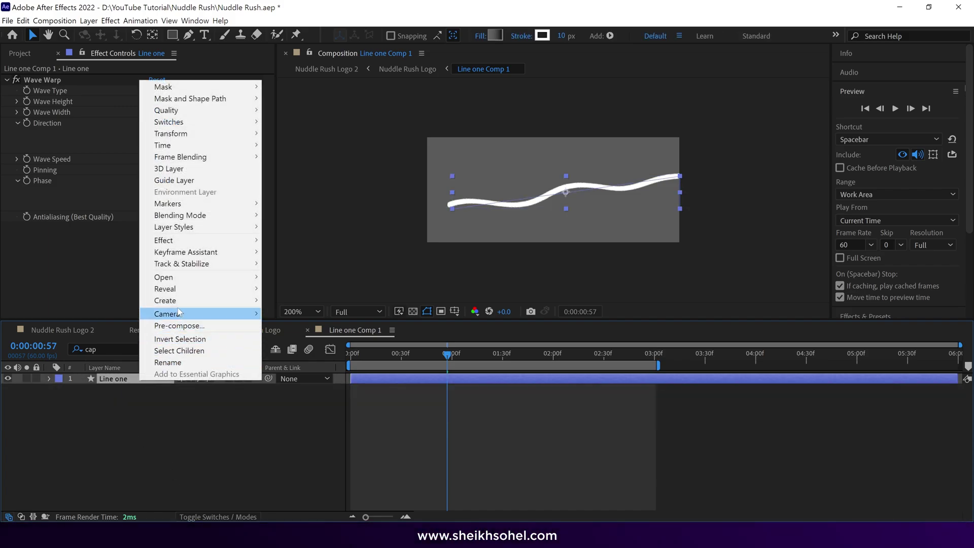
pyautogui.moveTo(177, 226)
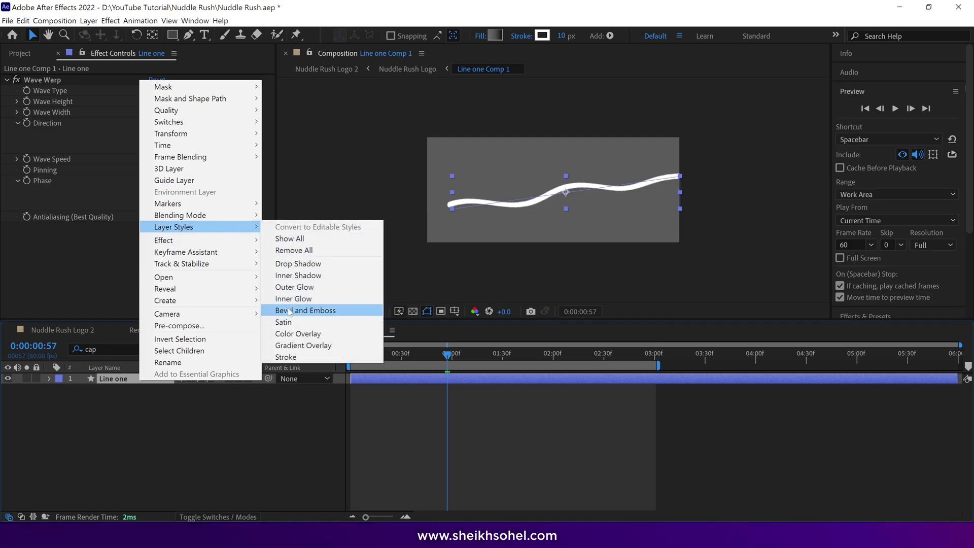
pyautogui.click(285, 357)
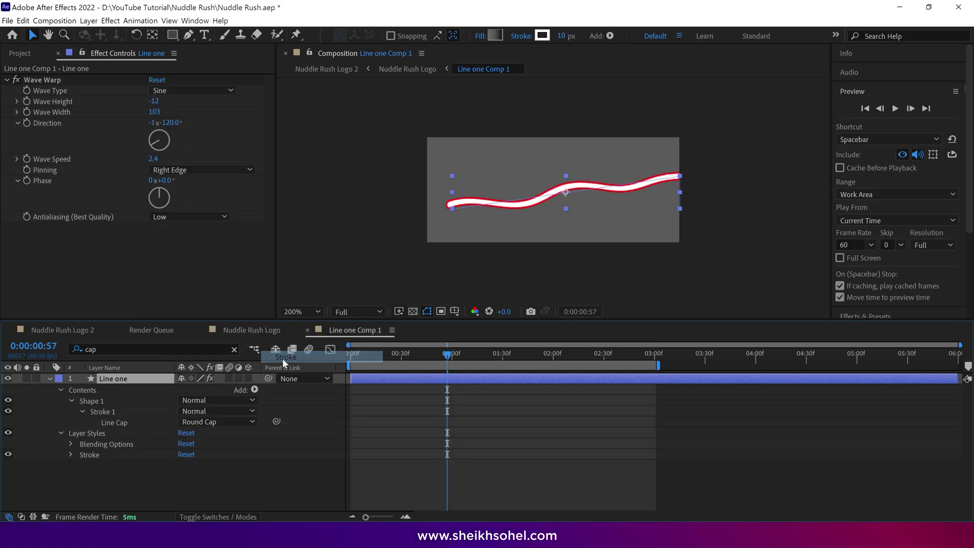
pyautogui.click(70, 454)
pyautogui.click(181, 473)
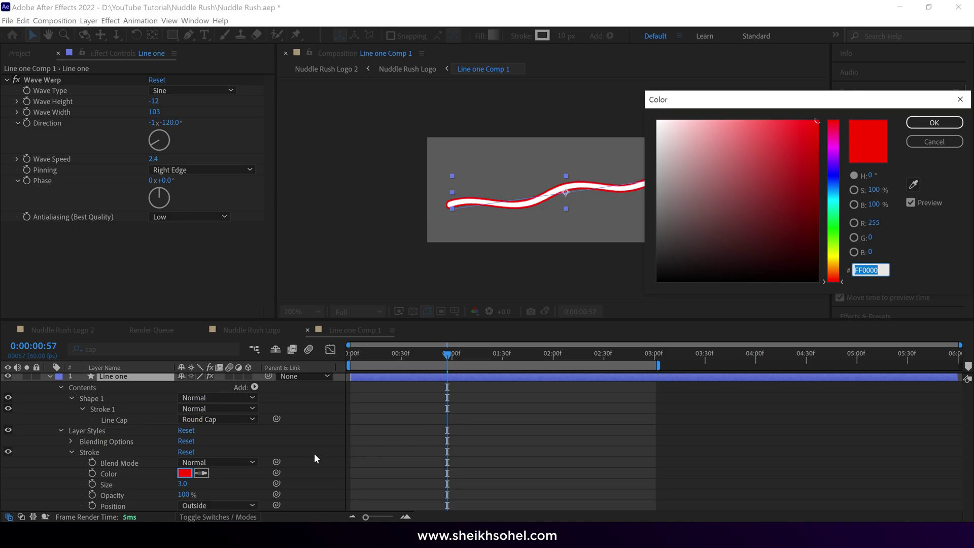
pyautogui.click(650, 236)
pyautogui.click(935, 124)
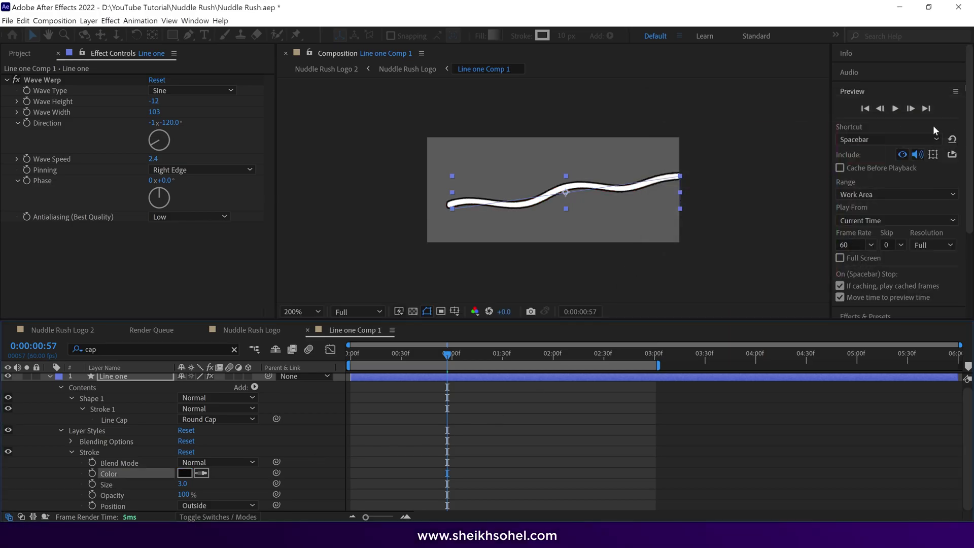
pyautogui.click(49, 378)
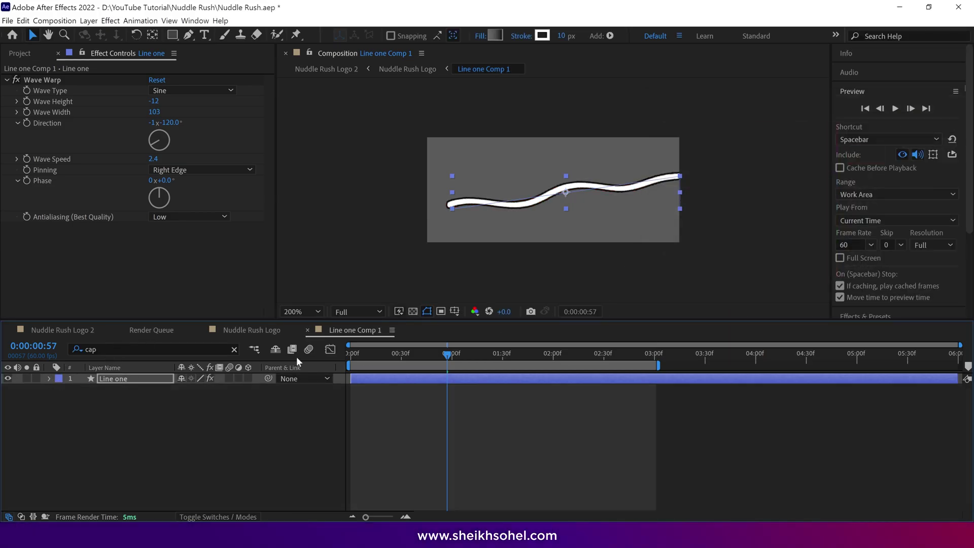
pyautogui.click(250, 330)
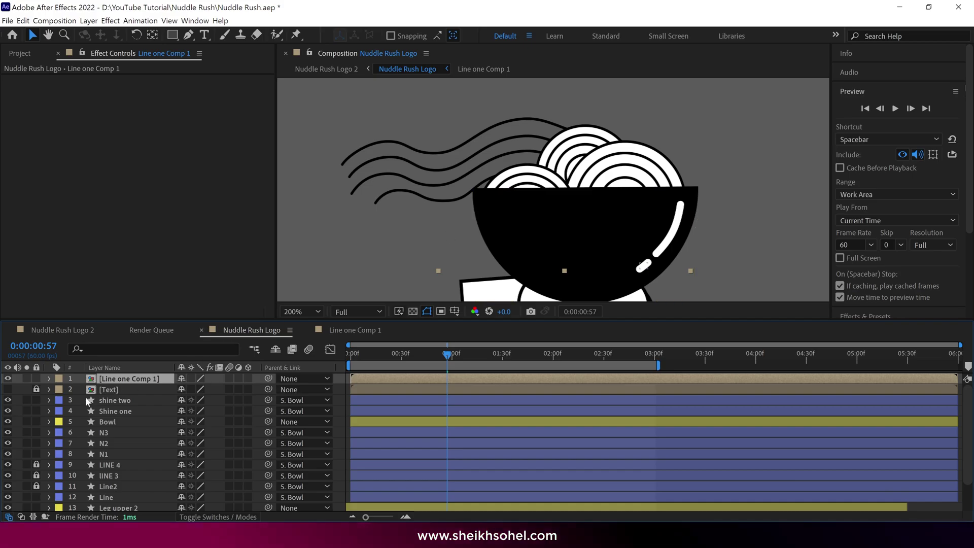
# - Place Line one Comp 1 over the noodle strands and below the Line layer in the stack
pyautogui.moveTo(568, 258); pyautogui.dragTo(510, 170)
pyautogui.press('.')
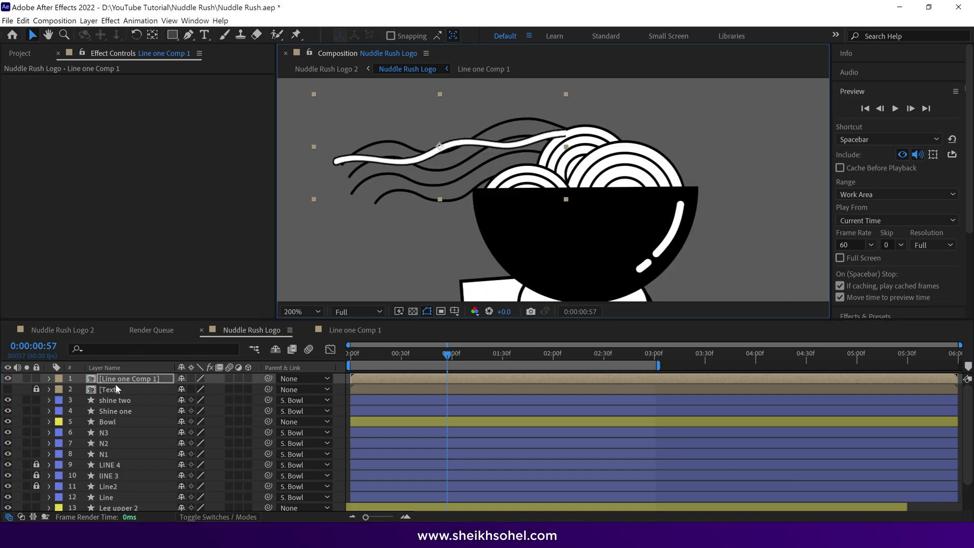
pyautogui.moveTo(116, 389); pyautogui.dragTo(116, 431)
pyautogui.moveTo(111, 498); pyautogui.dragTo(111, 501)
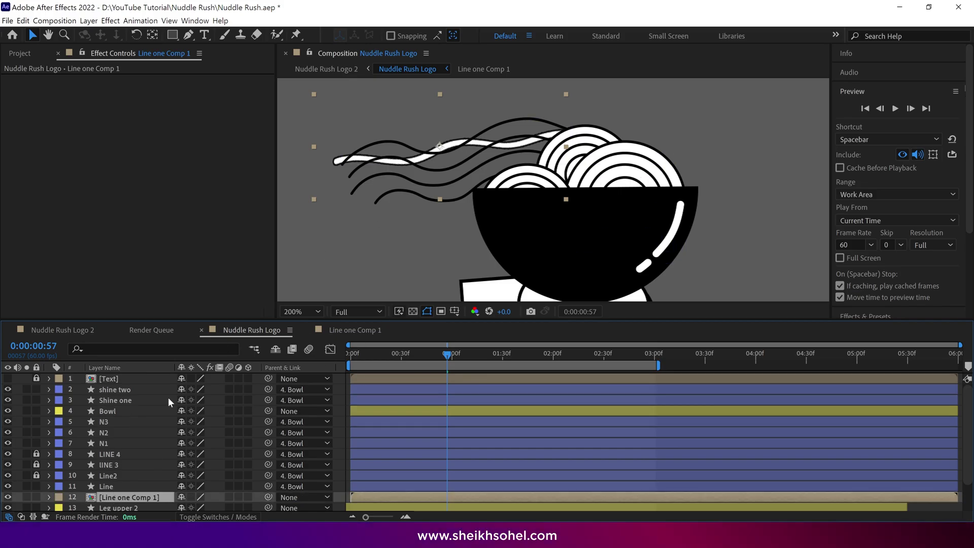
# - Unlock the four black noodle line layers, LINE 4 through Line, and hide them
pyautogui.click(36, 476)
pyautogui.click(36, 465)
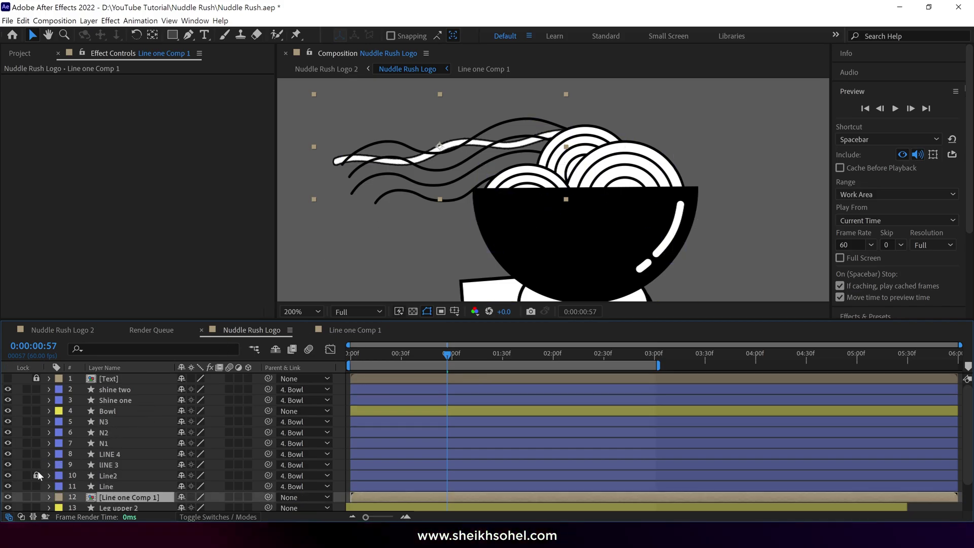
pyautogui.click(36, 453)
pyautogui.click(107, 454)
pyautogui.keyDown('shift'); pyautogui.click(103, 484); pyautogui.keyUp('shift')
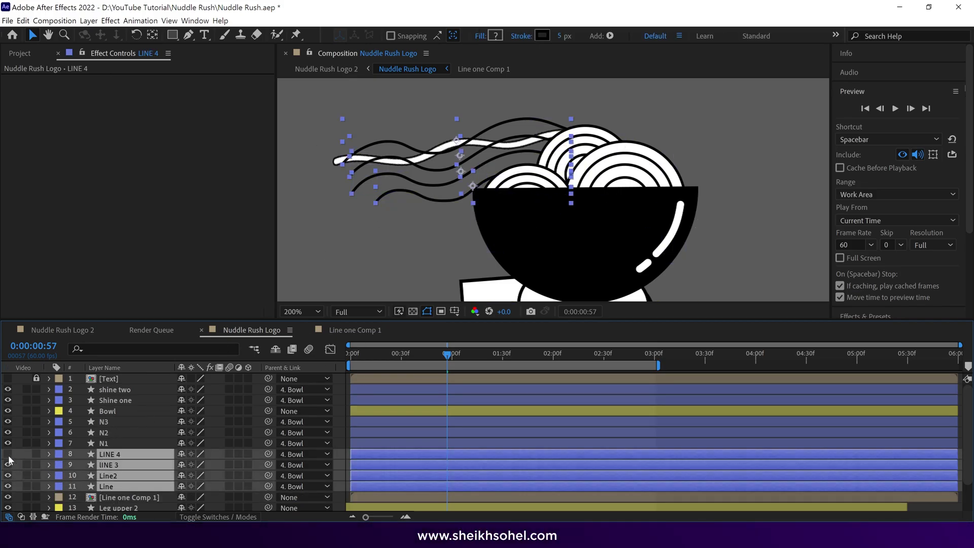
pyautogui.click(7, 454)
# - Parent the Line one Comp 1 layer to Bowl and preview the animation
pyautogui.press('Home')
pyautogui.click(129, 499)
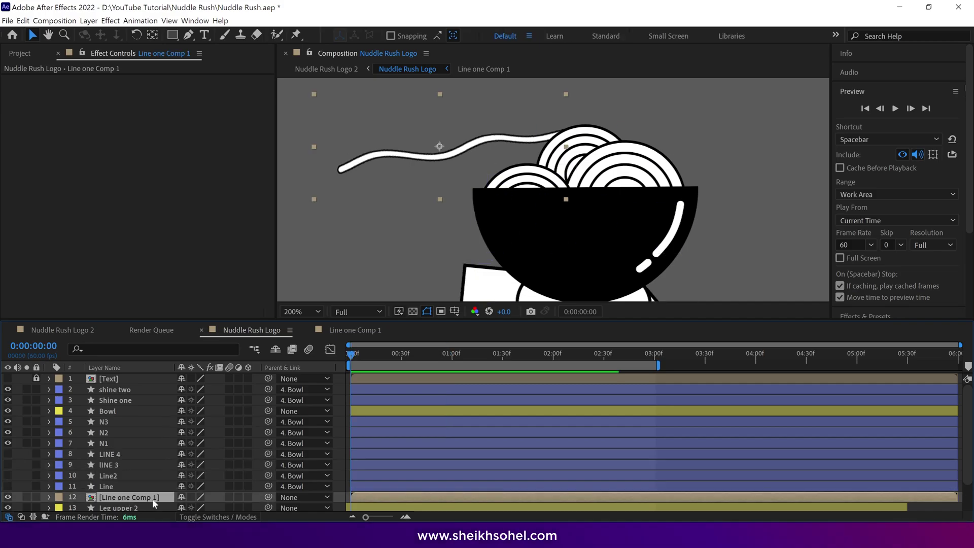
pyautogui.moveTo(267, 497); pyautogui.dragTo(118, 413)
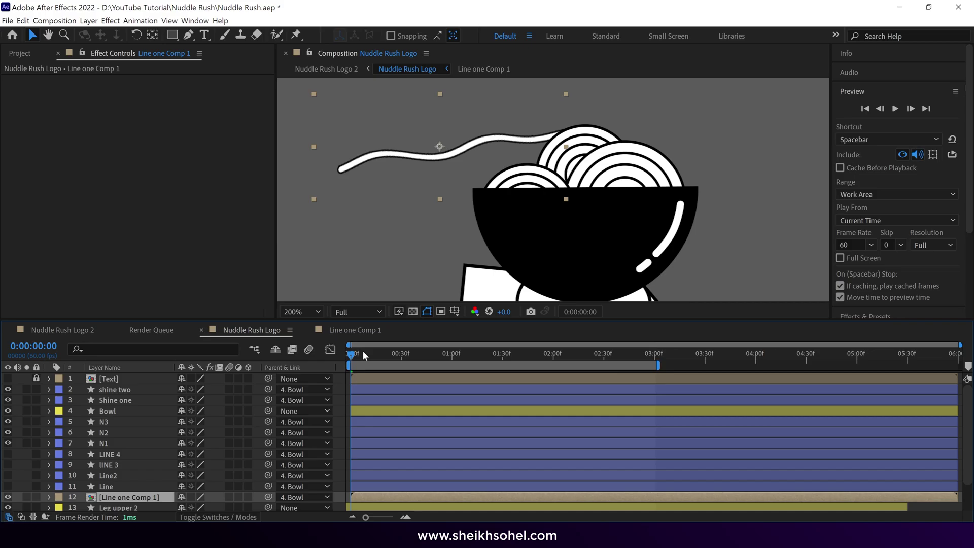
pyautogui.press('space')
pyautogui.press(',')
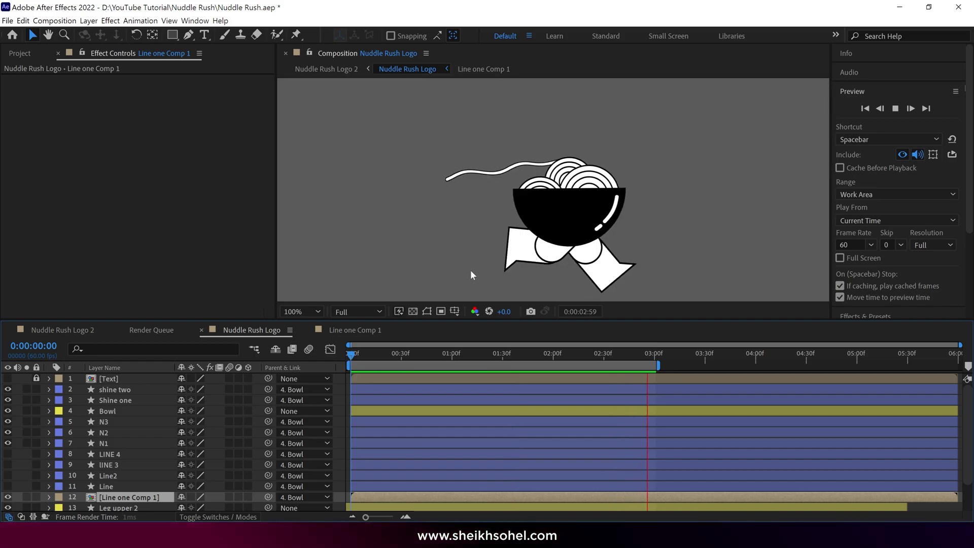
pyautogui.press('.')
pyautogui.press('space')
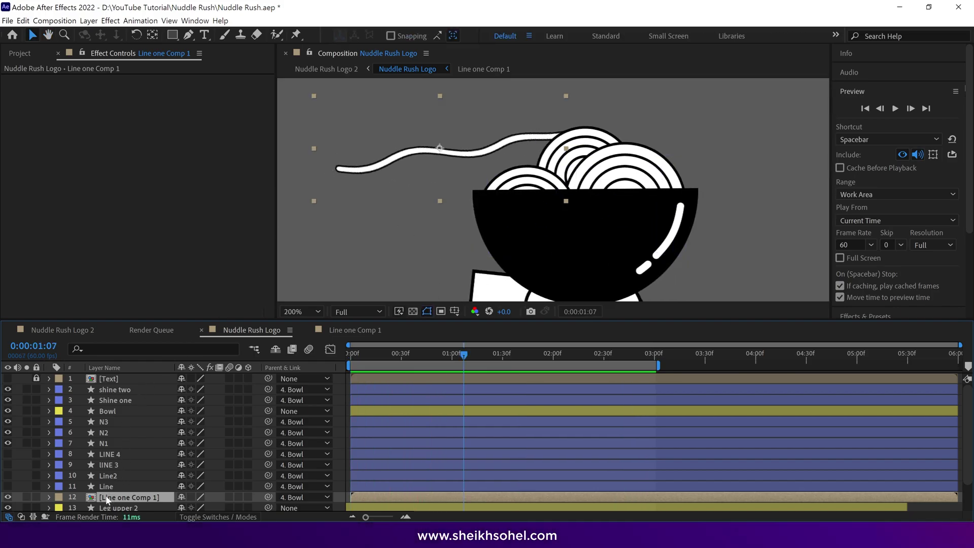
# - Duplicate the noodle layer, move the copy below the first, and extend it left
pyautogui.hotkey('ctrl', 'd')
pyautogui.moveTo(454, 166); pyautogui.dragTo(454, 182)
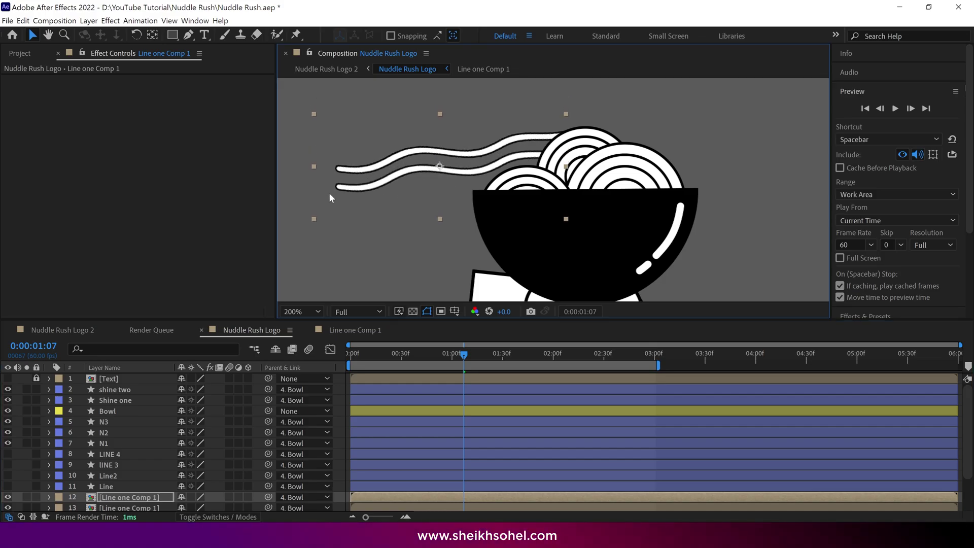
pyautogui.moveTo(313, 171); pyautogui.dragTo(254, 176)
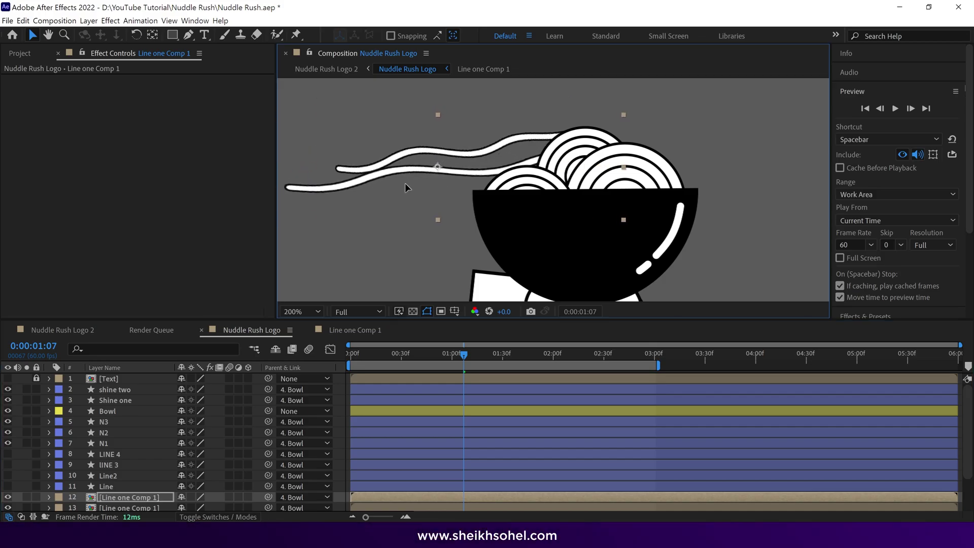
# - Reposition the noodle strand beside the bowl and offset the copies' start times
pyautogui.press(',')
pyautogui.press('space')
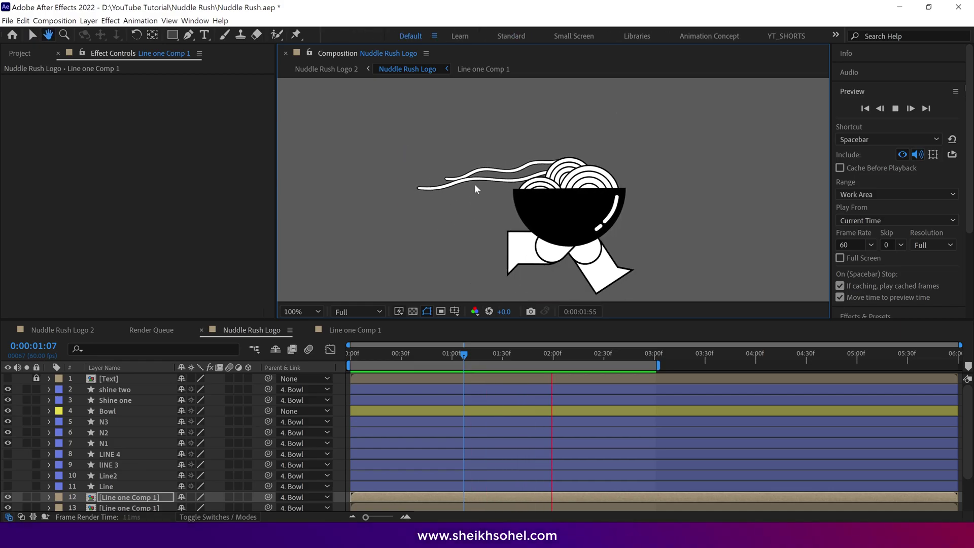
pyautogui.press('space')
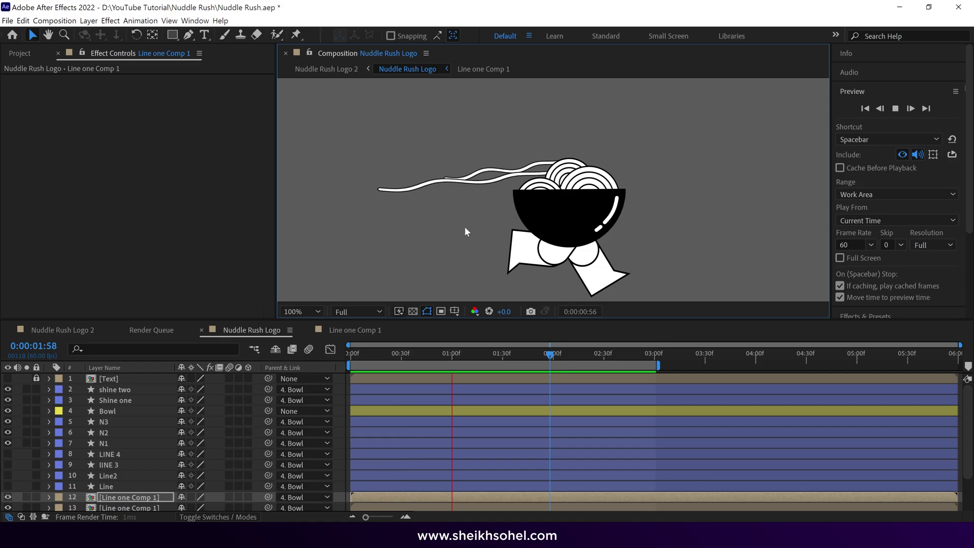
pyautogui.press('h')
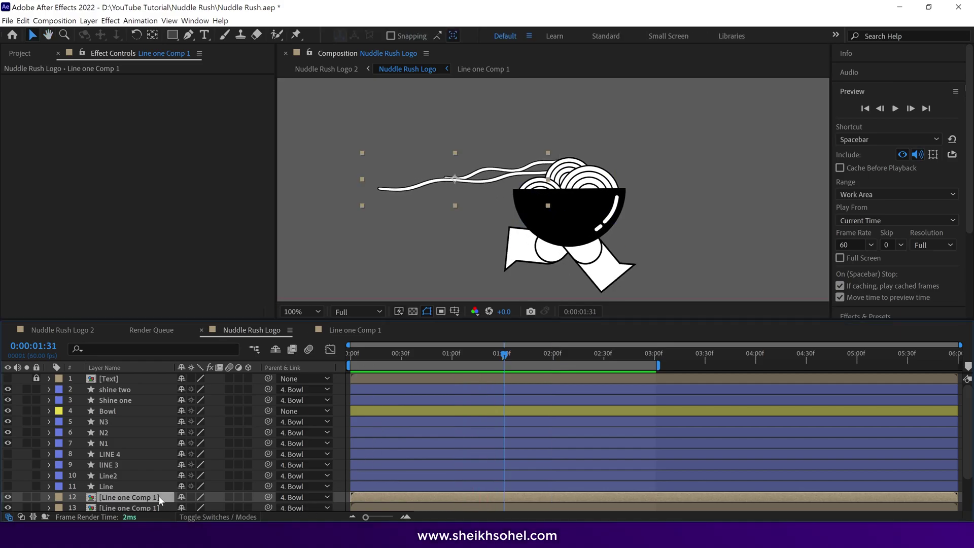
pyautogui.scroll(-2, 161, 492)
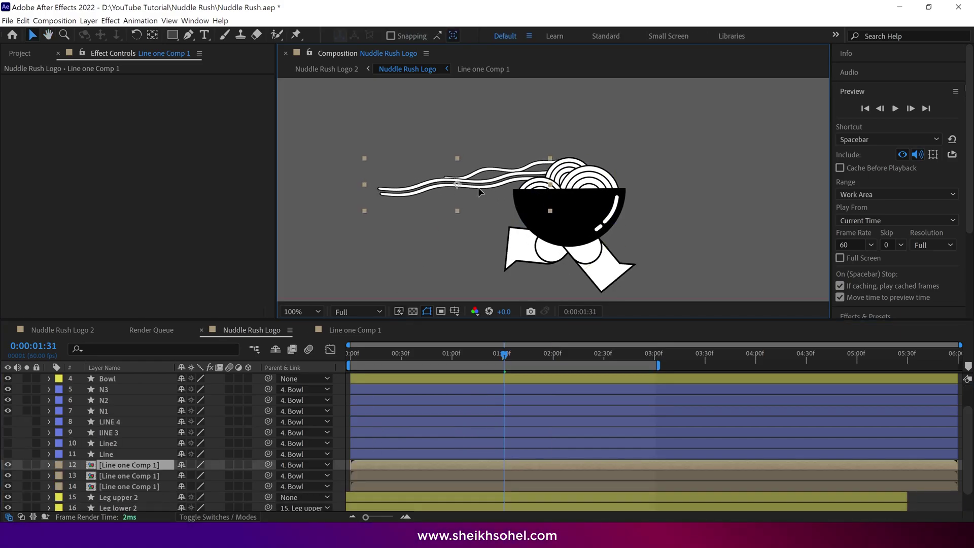
pyautogui.moveTo(478, 188)
pyautogui.mouseDown()
pyautogui.moveTo(369, 191)
pyautogui.moveTo(479, 186)
pyautogui.mouseUp()
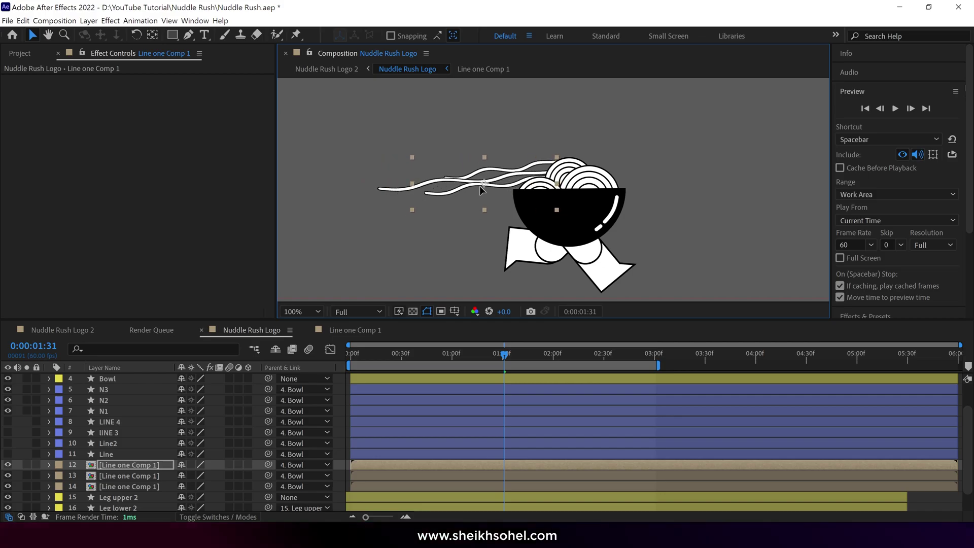
pyautogui.keyDown('ctrl'); pyautogui.click(124, 464); pyautogui.keyUp('ctrl')
pyautogui.moveTo(382, 469); pyautogui.dragTo(362, 479)
# - Preview the staggered noodle strands from the start and fine-tune the top copy
pyautogui.press('Home')
pyautogui.press('space')
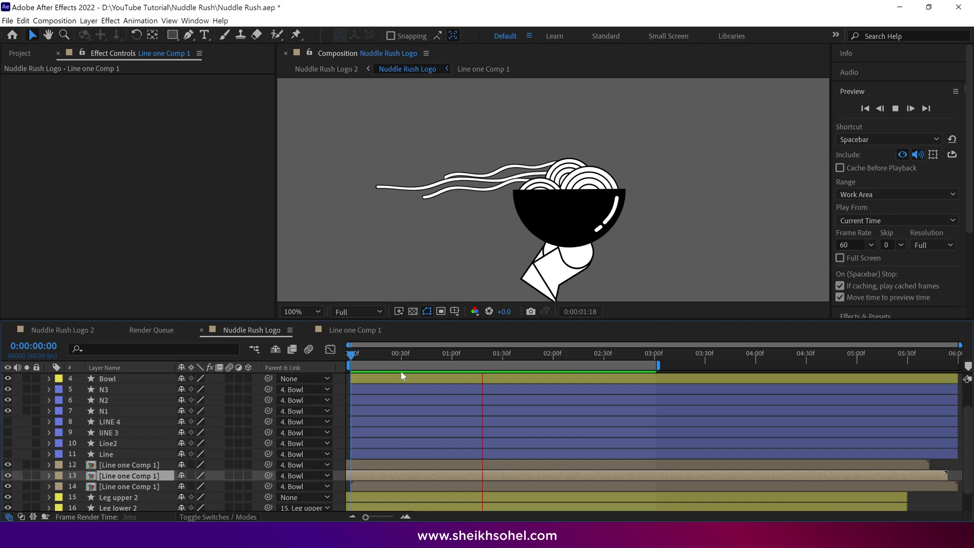
pyautogui.press('space')
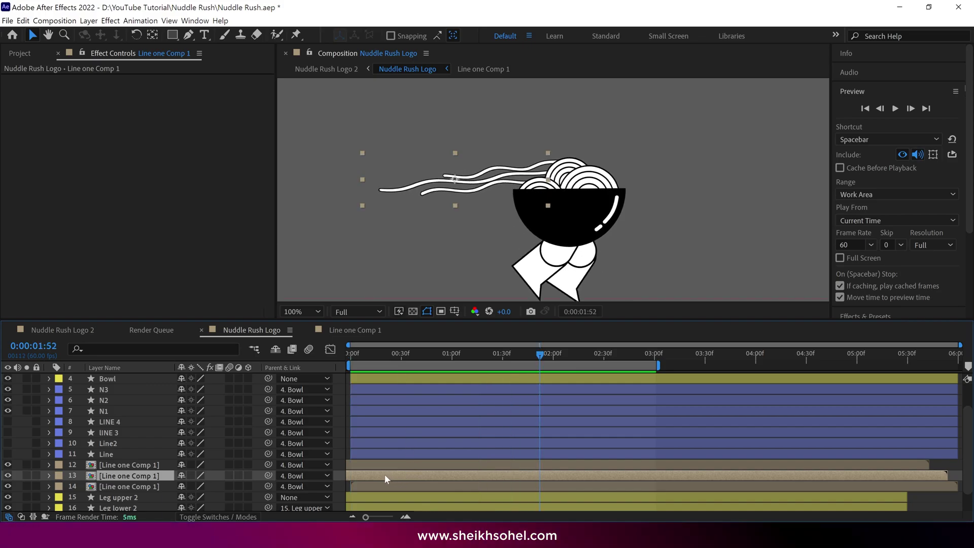
pyautogui.press('space')
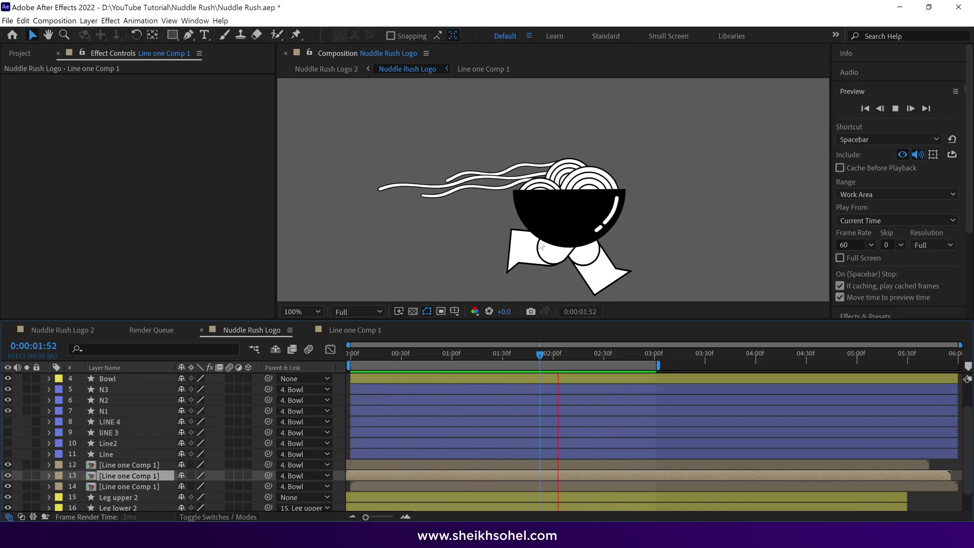
pyautogui.press('space')
pyautogui.press('.')
pyautogui.click(531, 140)
pyautogui.press(',')
pyautogui.press('space')
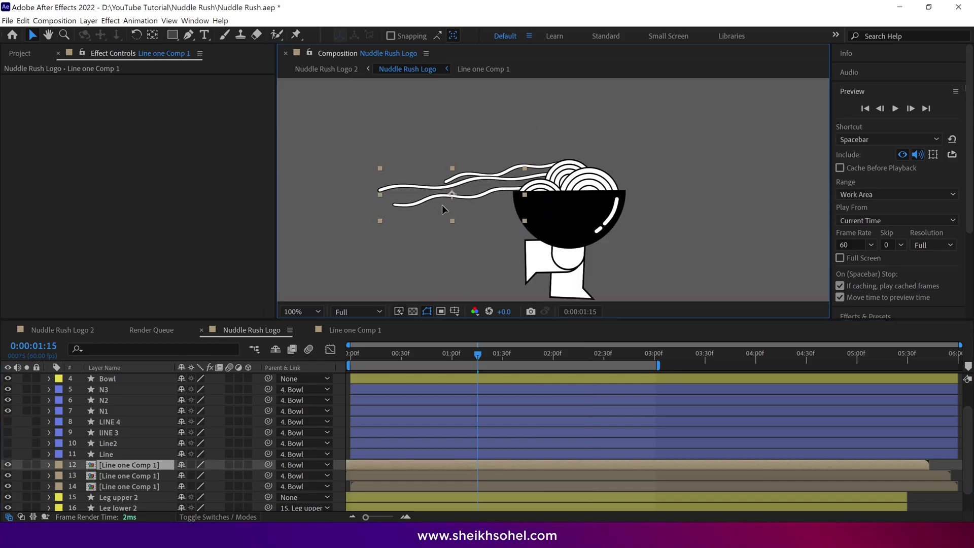
pyautogui.press('space')
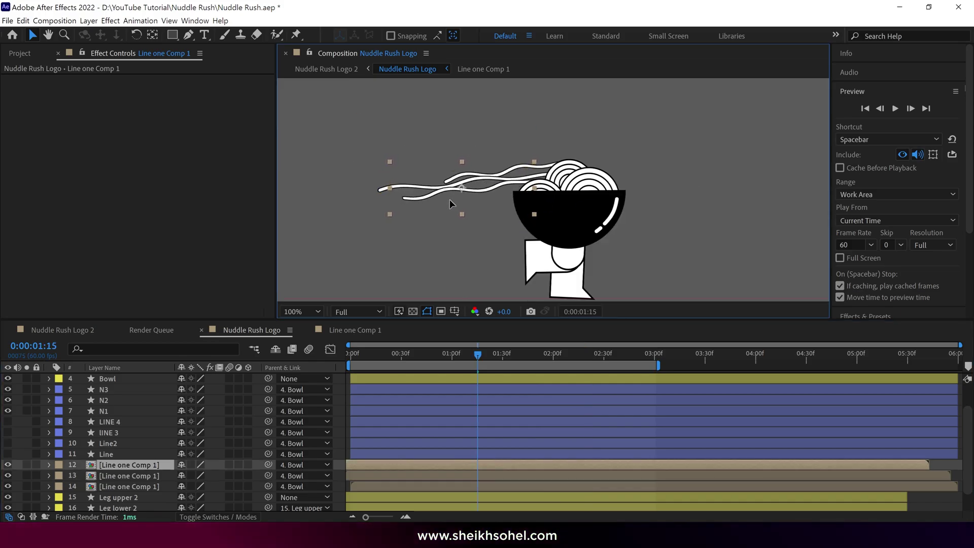
pyautogui.press('space')
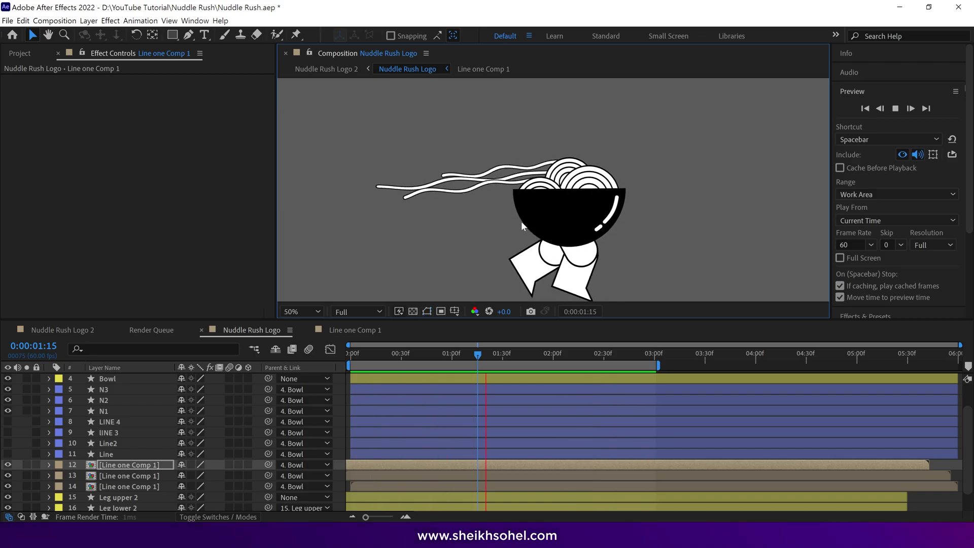
pyautogui.press(',')
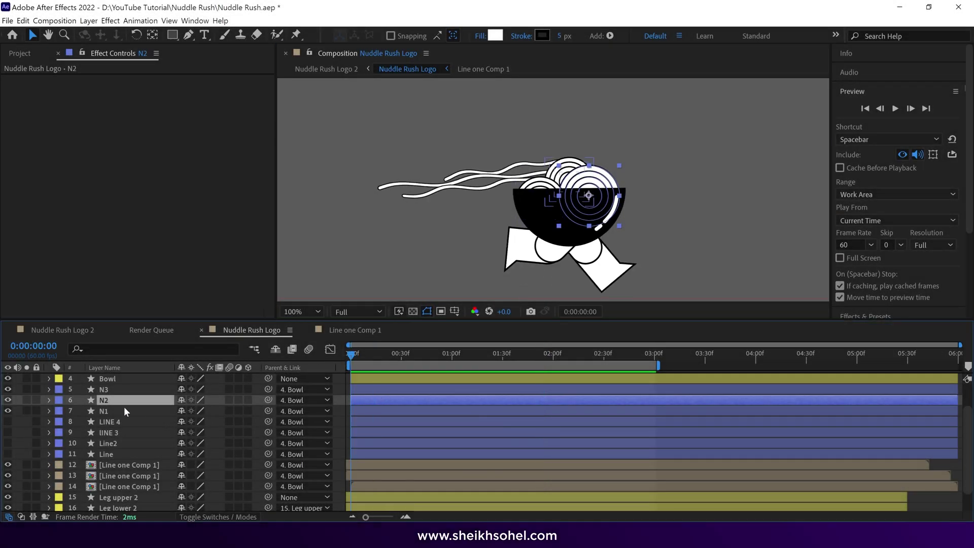
# - Keyframe Position on N1–N3 so the noodles dip 10 pixels at frame 9
pyautogui.click(103, 392)
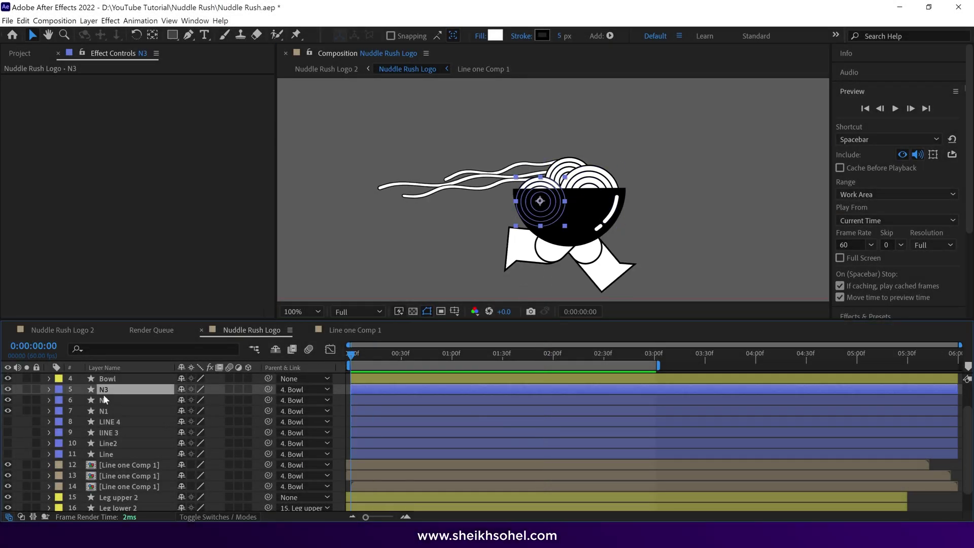
pyautogui.keyDown('shift'); pyautogui.click(107, 411); pyautogui.keyUp('shift')
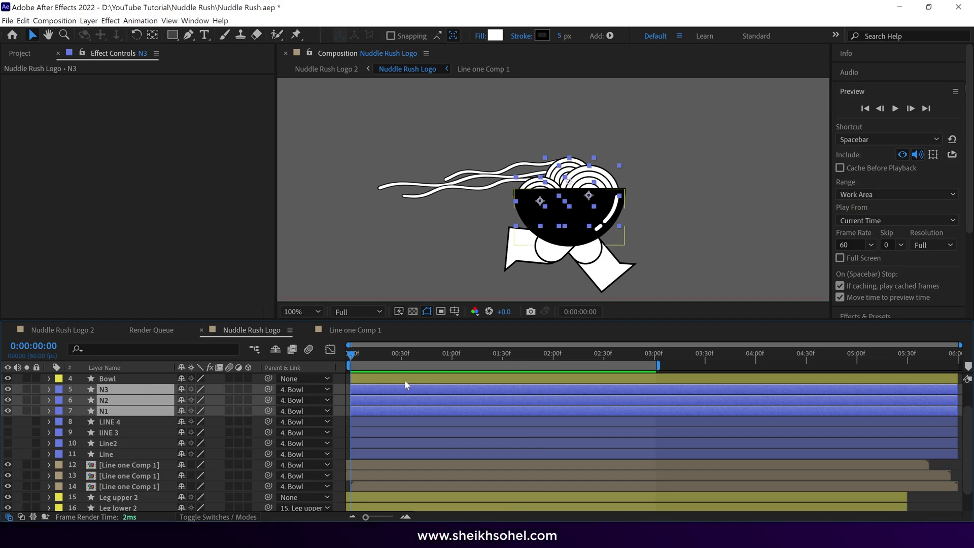
pyautogui.press('p')
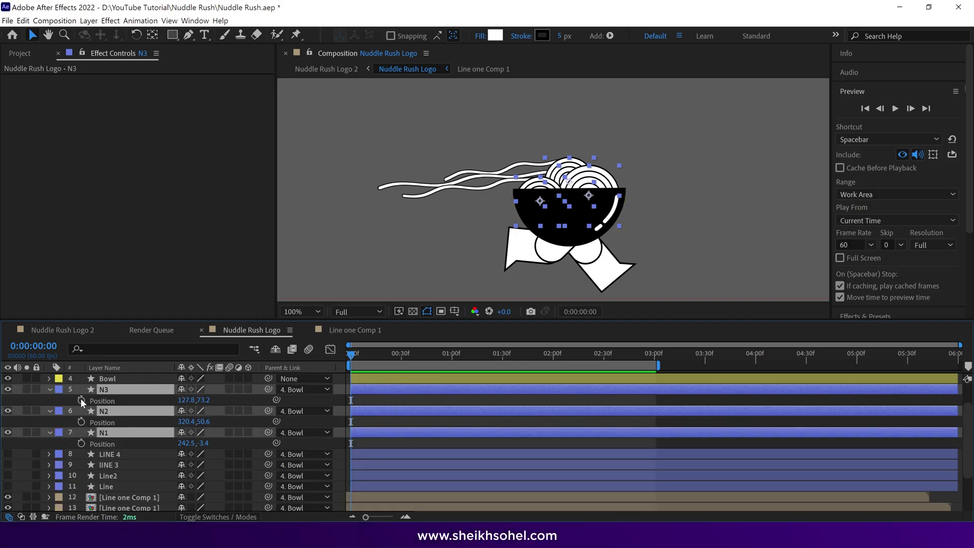
pyautogui.click(365, 360)
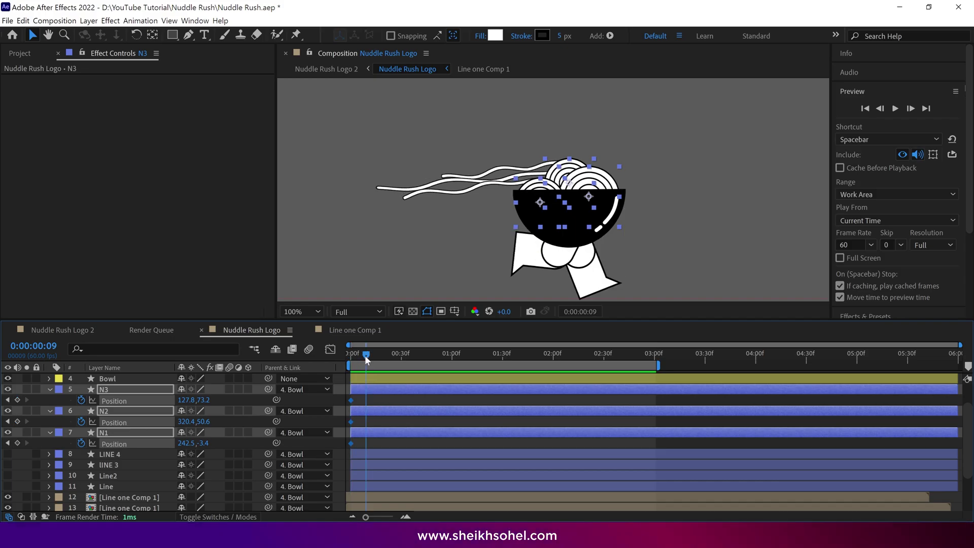
pyautogui.click(17, 400)
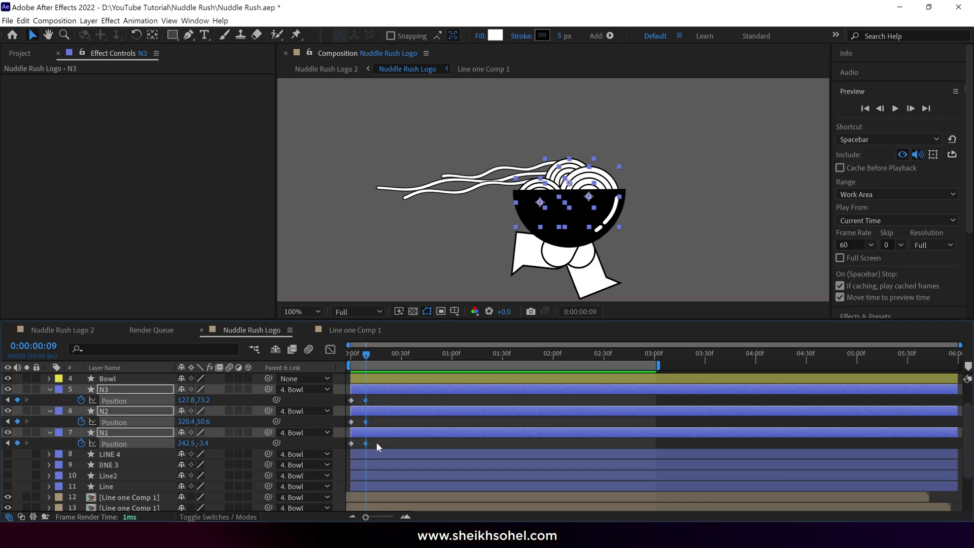
pyautogui.press('space')
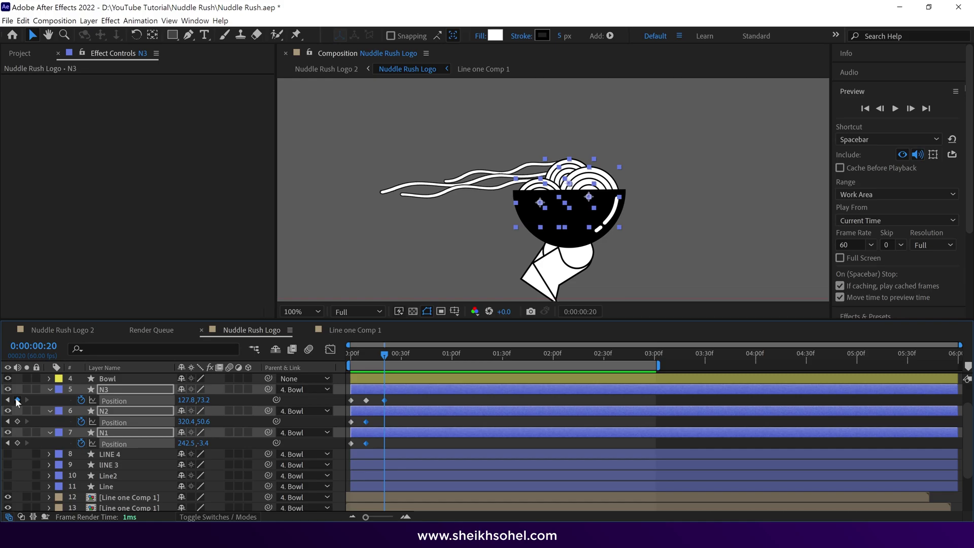
pyautogui.click(367, 358)
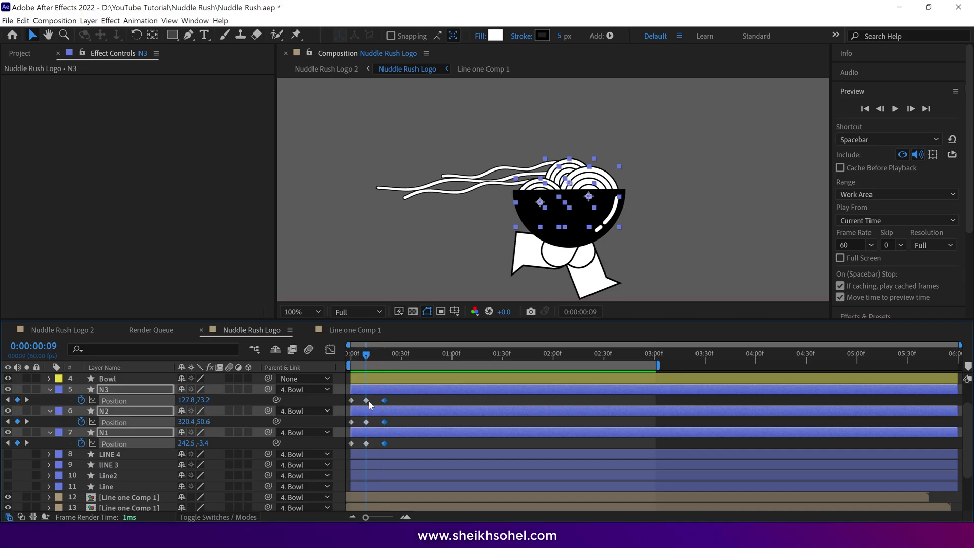
pyautogui.hotkey('shift', 'Down')
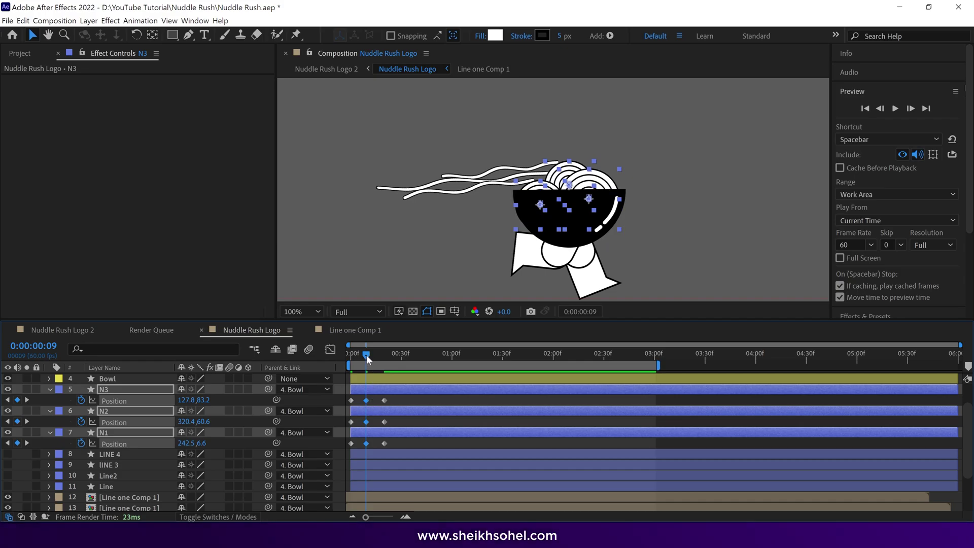
pyautogui.press('space')
pyautogui.press('space')
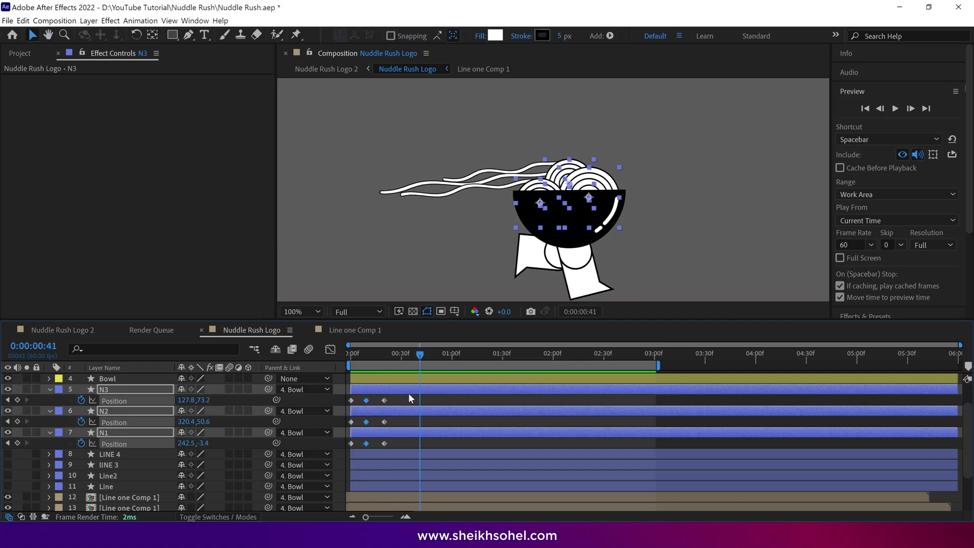
# - Make the middle noodle keyframes linear and stretch all nine keys to end at frame 29
pyautogui.moveTo(409, 393); pyautogui.dragTo(337, 451)
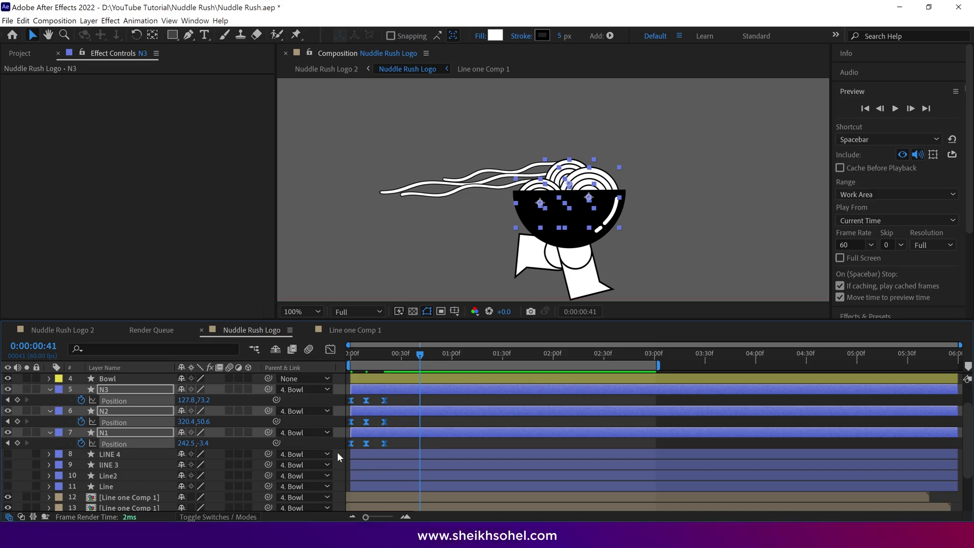
pyautogui.moveTo(375, 395); pyautogui.dragTo(357, 452)
pyautogui.keyDown('ctrl'); pyautogui.click(366, 422); pyautogui.keyUp('ctrl')
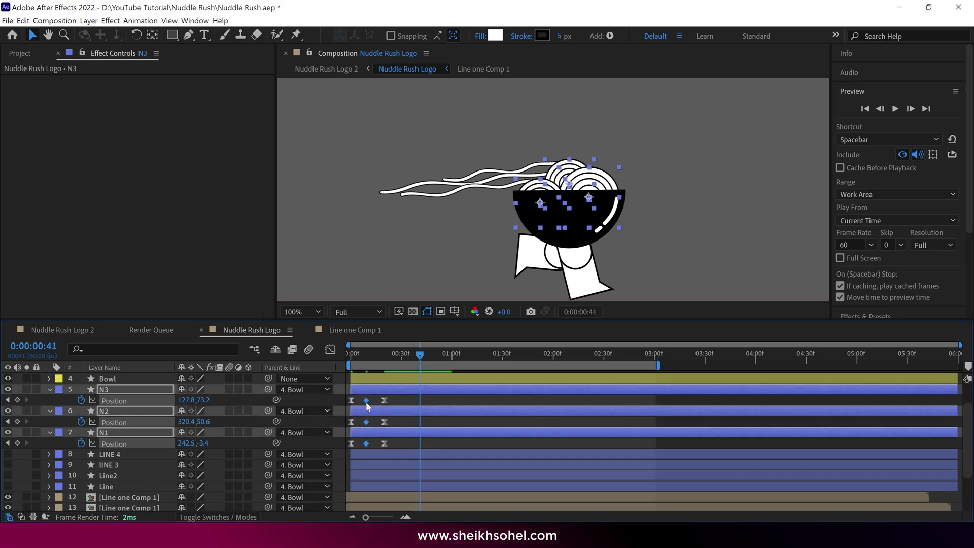
pyautogui.click(381, 384)
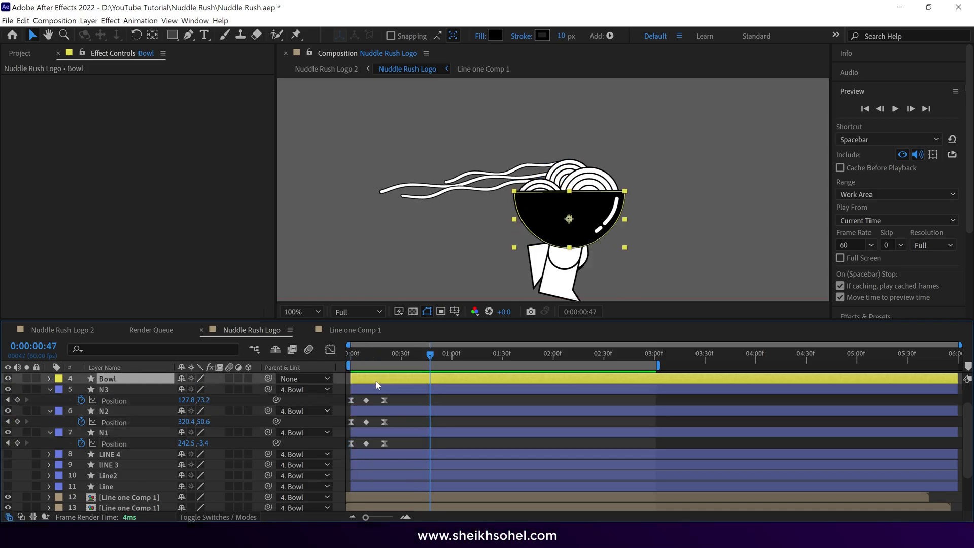
pyautogui.press('p')
pyautogui.press('j')
pyautogui.moveTo(399, 409); pyautogui.dragTo(333, 468)
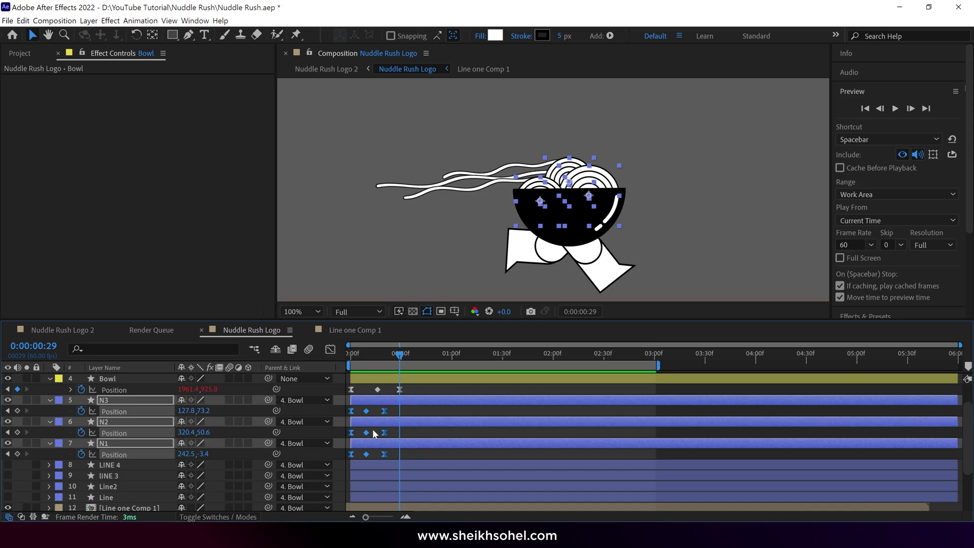
pyautogui.moveTo(385, 411); pyautogui.dragTo(395, 413)
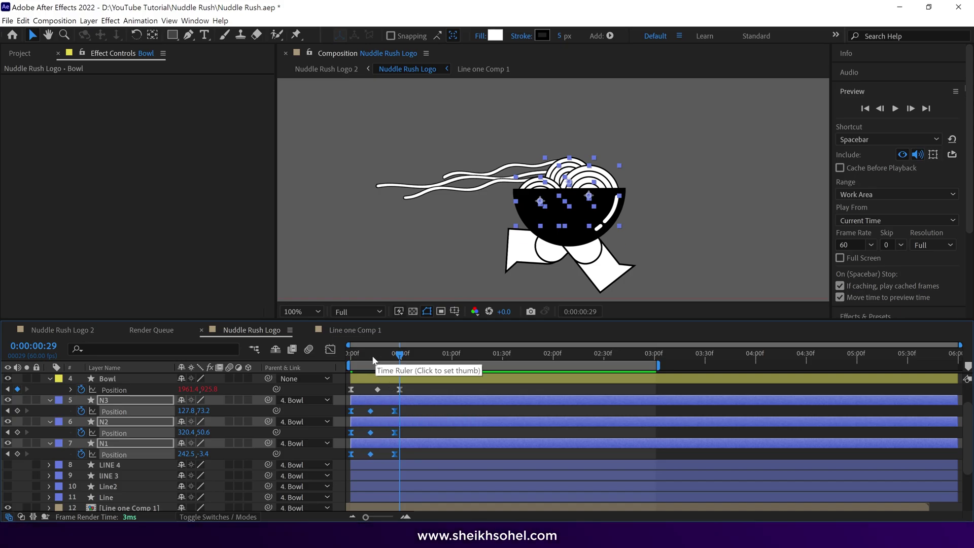
pyautogui.click(369, 413)
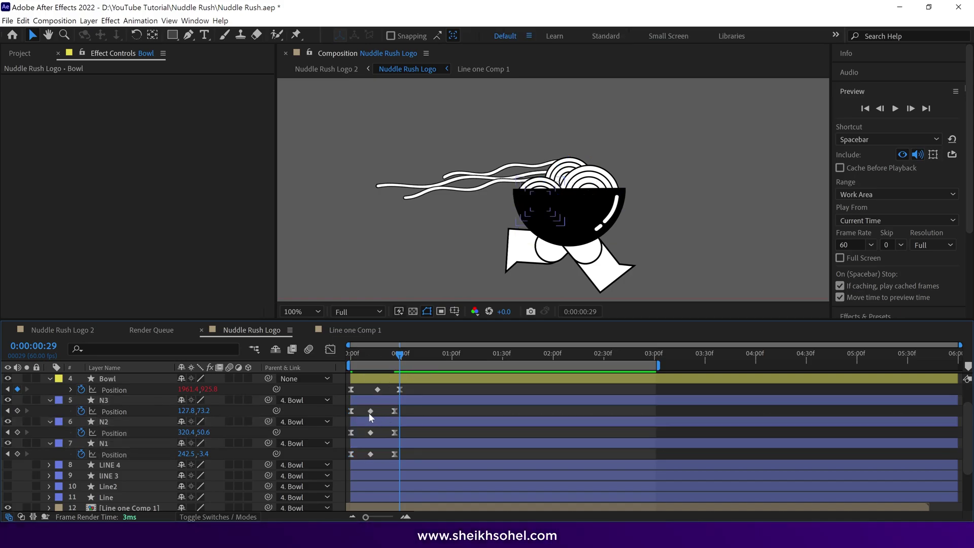
# - Copy Bowl's loopOutDuration cycle expression and apply it to N3's Position
pyautogui.click(70, 389)
pyautogui.click(392, 399)
pyautogui.hotkey('ctrl', 'c')
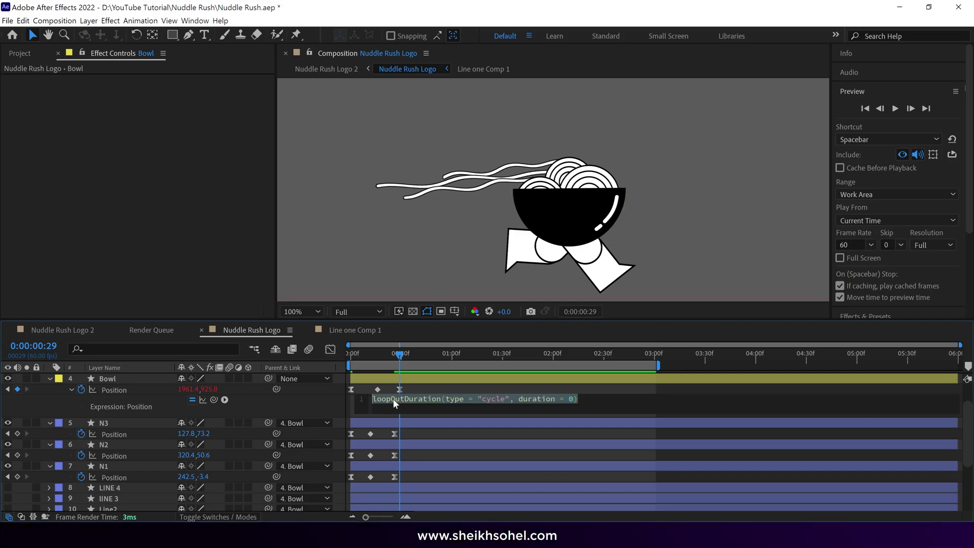
pyautogui.click(120, 428)
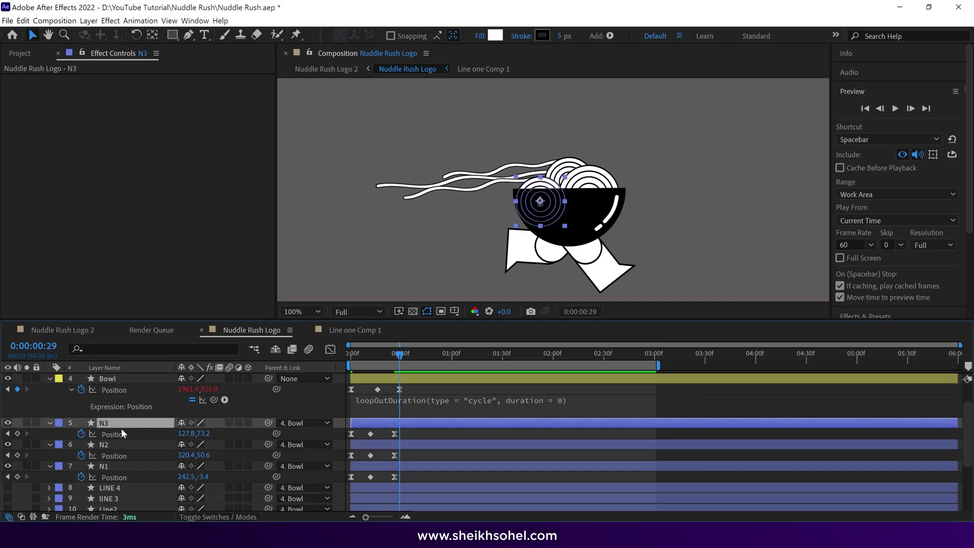
pyautogui.keyDown('alt'); pyautogui.click(81, 434); pyautogui.keyUp('alt')
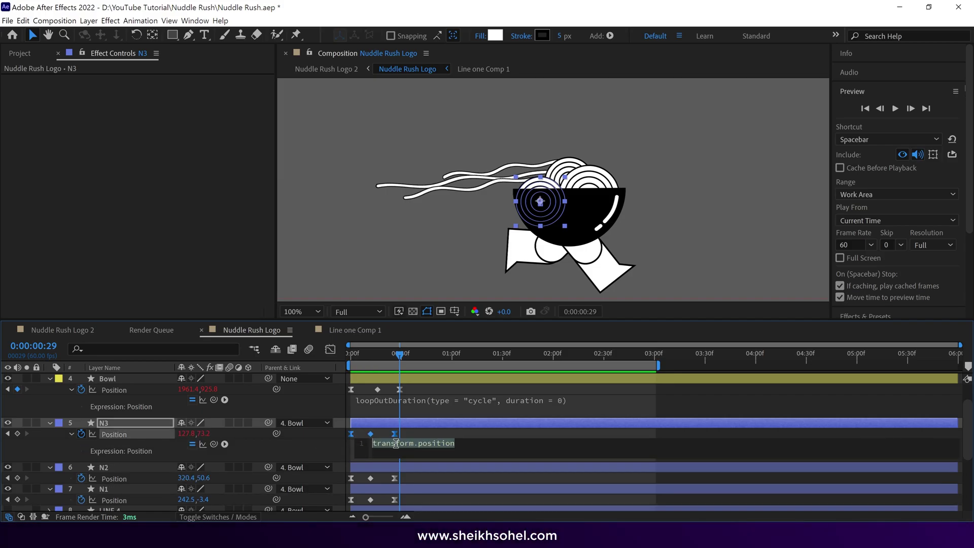
pyautogui.click(438, 428)
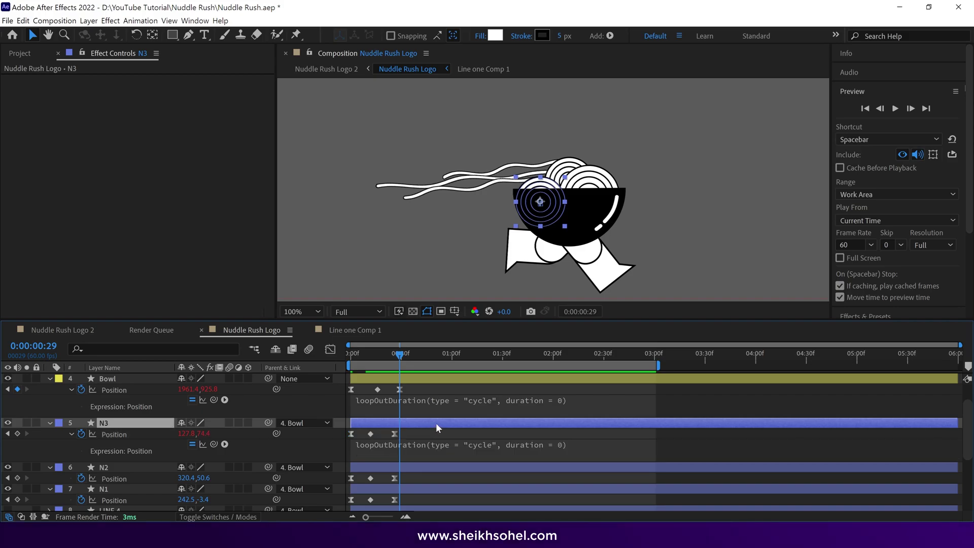
# - Paste the same loop expression into N2 and N1 Position, then preview the looping dip
pyautogui.keyDown('alt'); pyautogui.click(81, 478); pyautogui.keyUp('alt')
pyautogui.hotkey('ctrl', 'v')
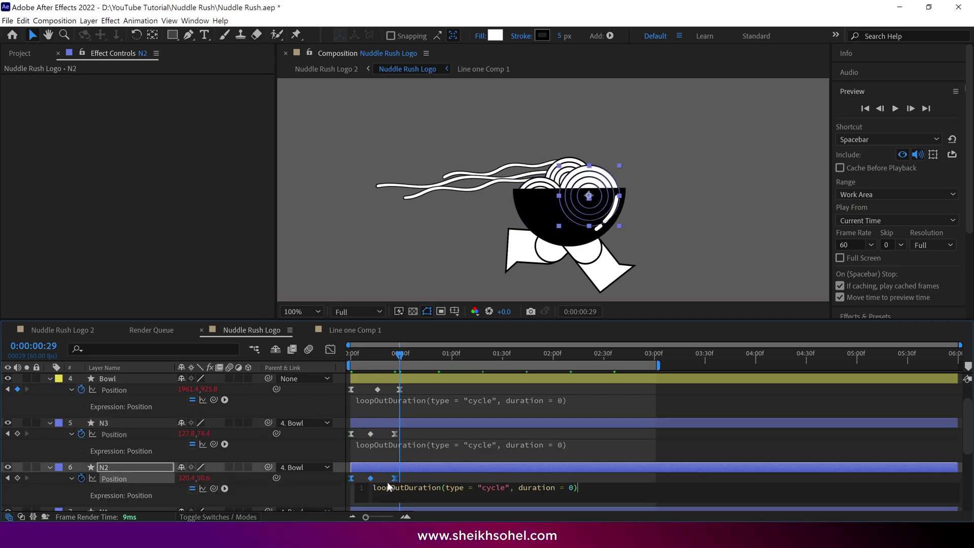
pyautogui.click(448, 469)
pyautogui.scroll(-1, 139, 483)
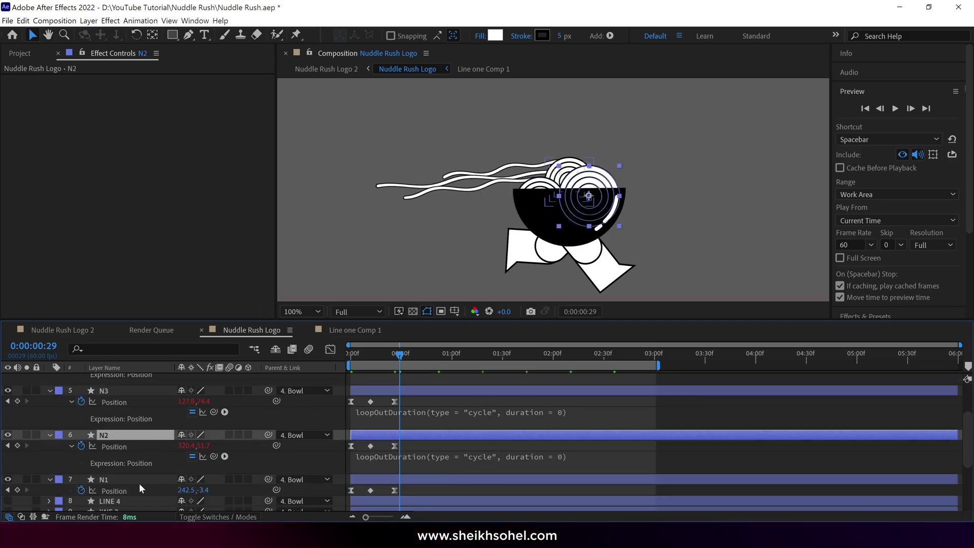
pyautogui.keyDown('alt'); pyautogui.click(81, 490); pyautogui.keyUp('alt')
pyautogui.hotkey('ctrl', 'v')
pyautogui.click(452, 479)
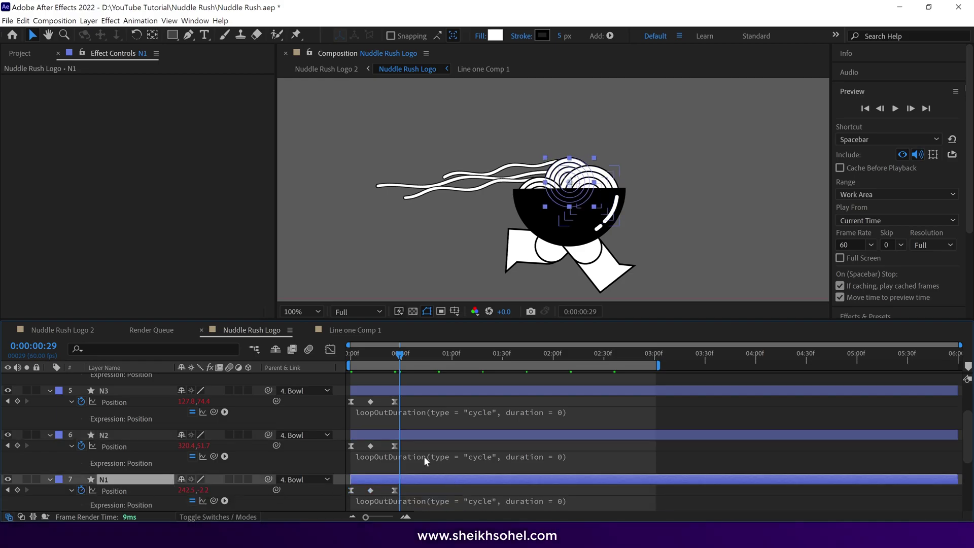
pyautogui.click(353, 361)
pyautogui.press('space')
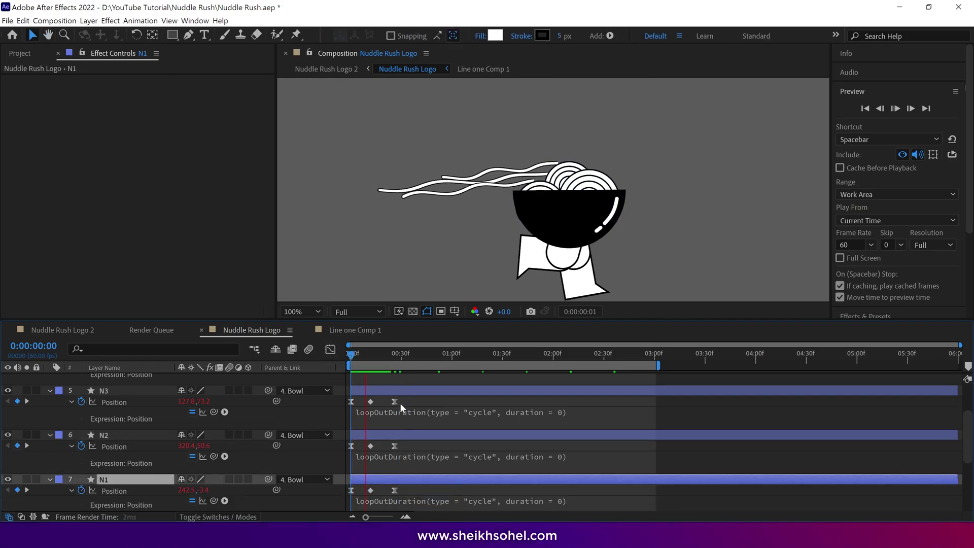
pyautogui.scroll(1, 391, 424)
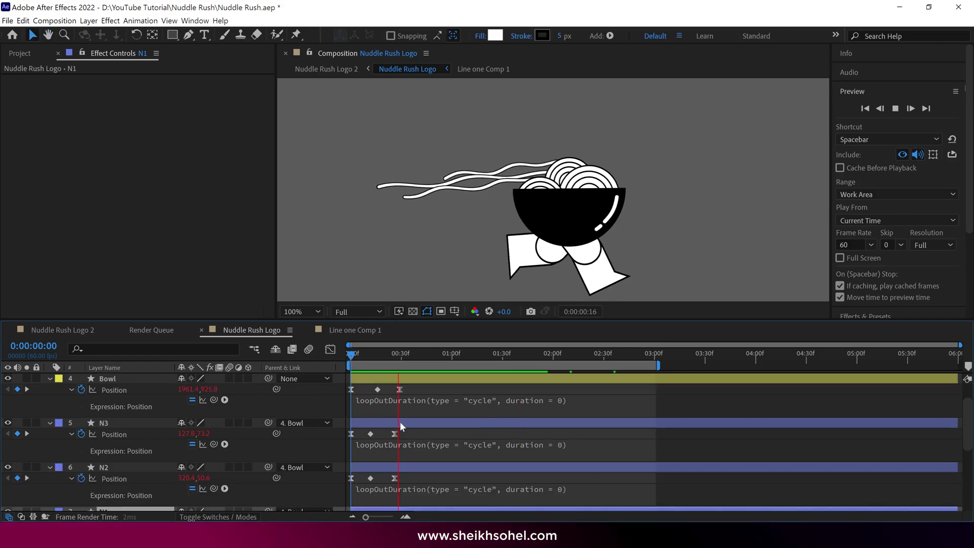
pyautogui.press('space')
pyautogui.scroll(-1, 402, 422)
pyautogui.moveTo(406, 401); pyautogui.dragTo(337, 485)
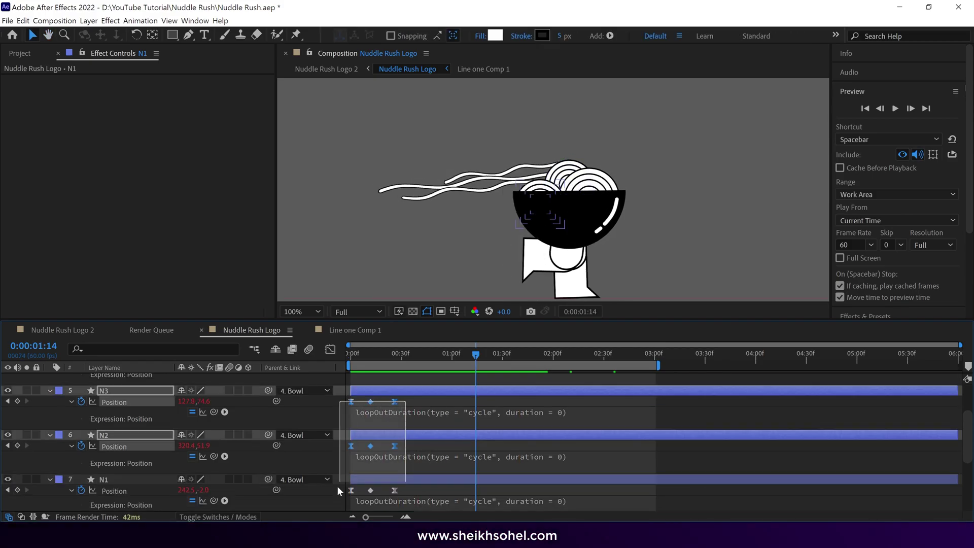
pyautogui.press('u')
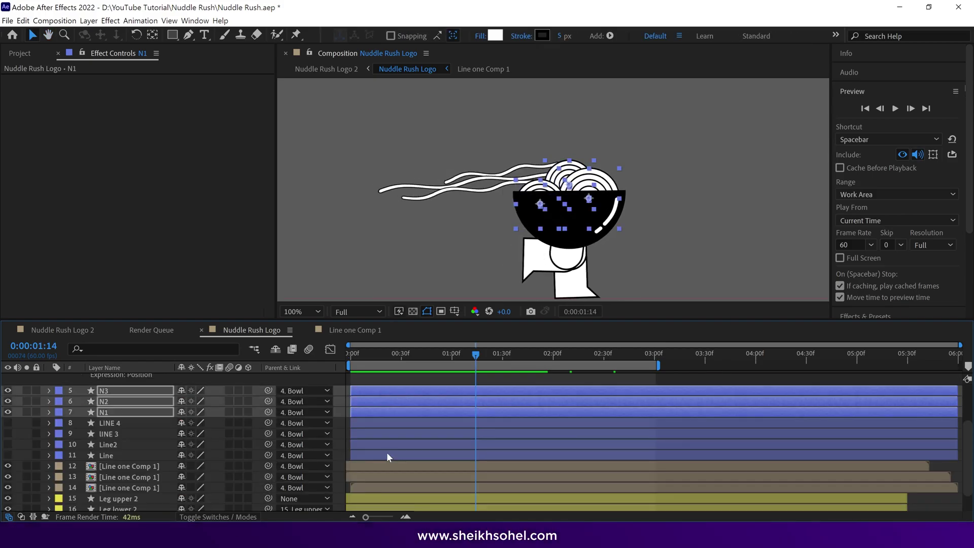
pyautogui.press('u')
pyautogui.scroll(3, 399, 447)
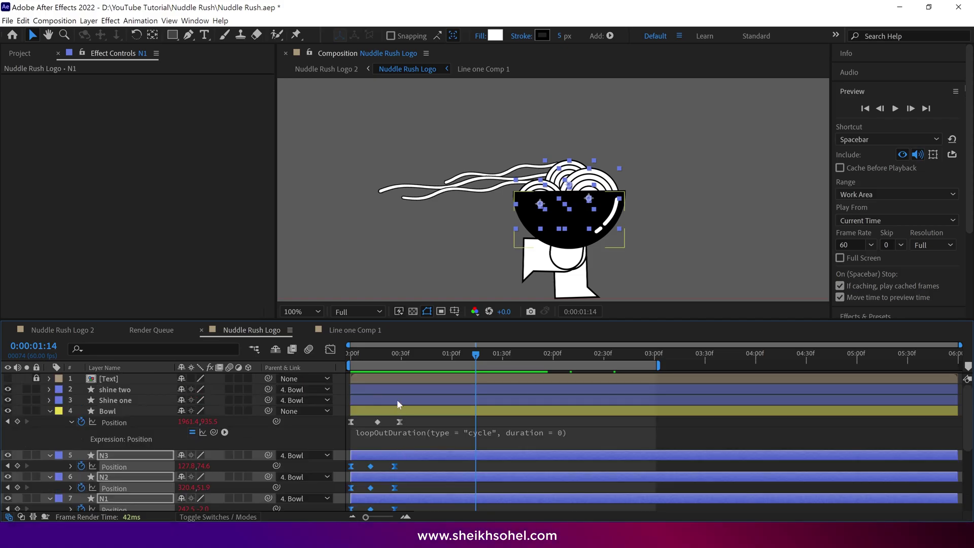
pyautogui.click(397, 355)
pyautogui.scroll(-3, 409, 398)
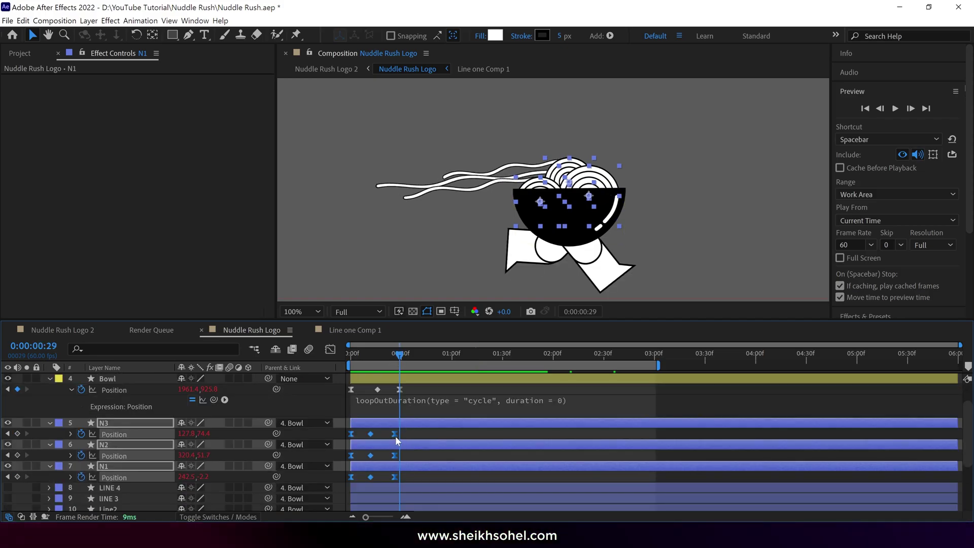
pyautogui.moveTo(396, 437); pyautogui.dragTo(401, 436)
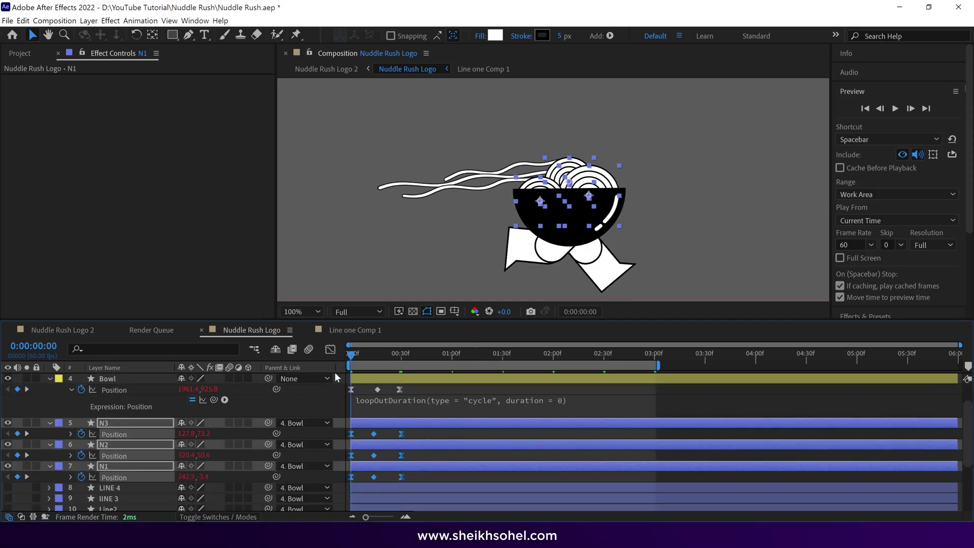
pyautogui.press('space')
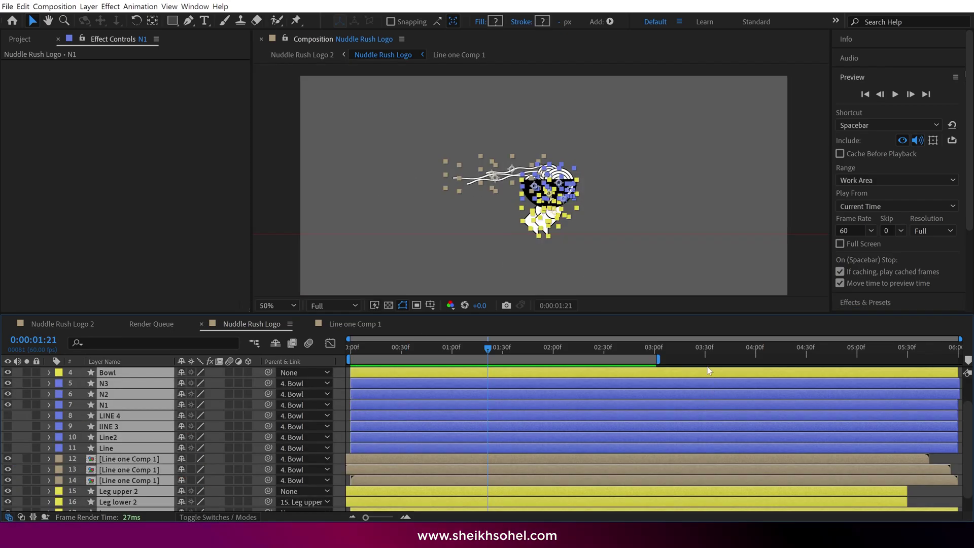
# - Give the bowl a linear gradient fill and drag its handles to shade across the bowl
pyautogui.click(546, 211)
pyautogui.press('/')
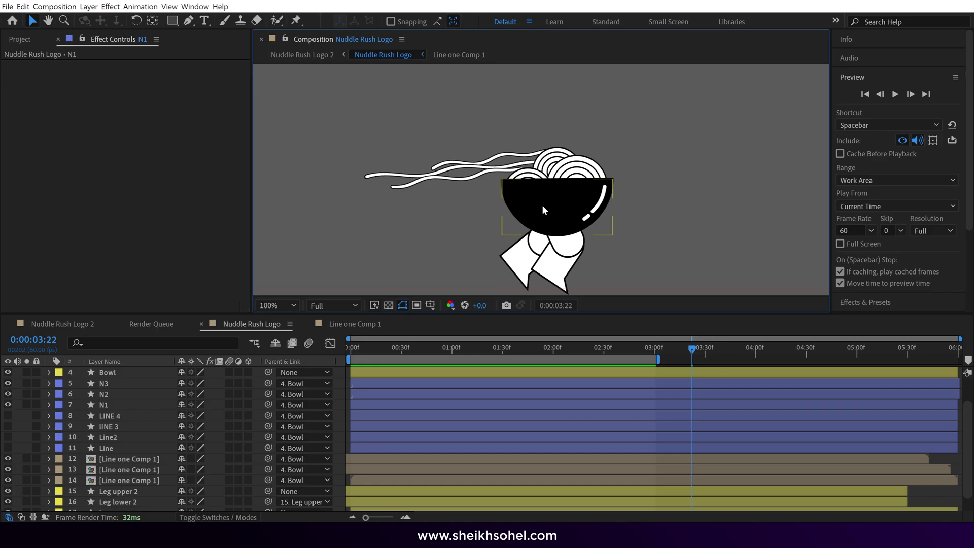
pyautogui.click(480, 21)
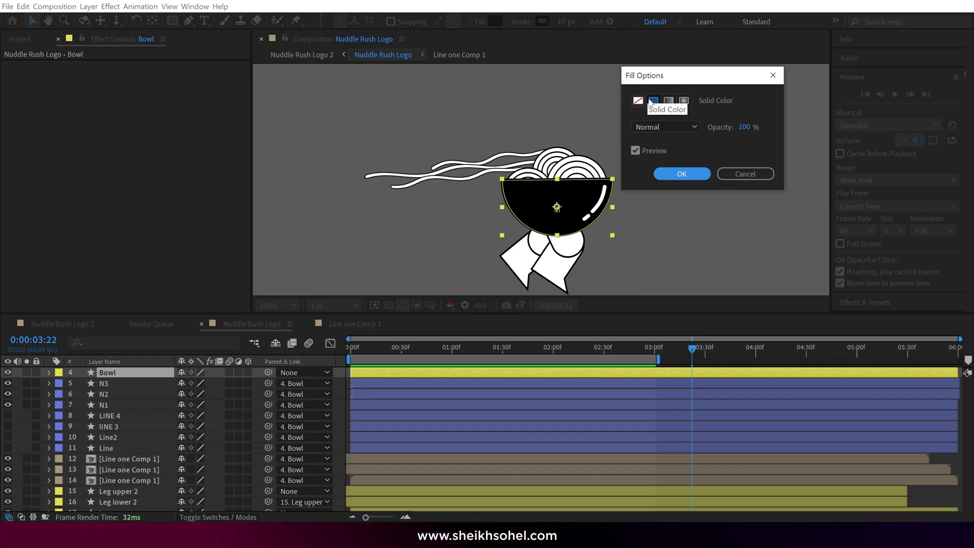
pyautogui.click(669, 101)
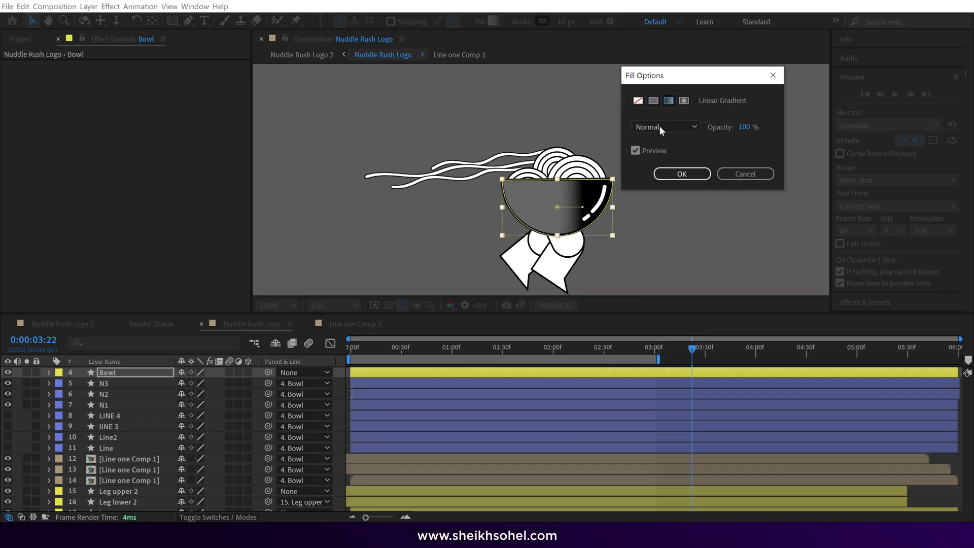
pyautogui.click(682, 174)
pyautogui.moveTo(583, 208); pyautogui.dragTo(558, 205)
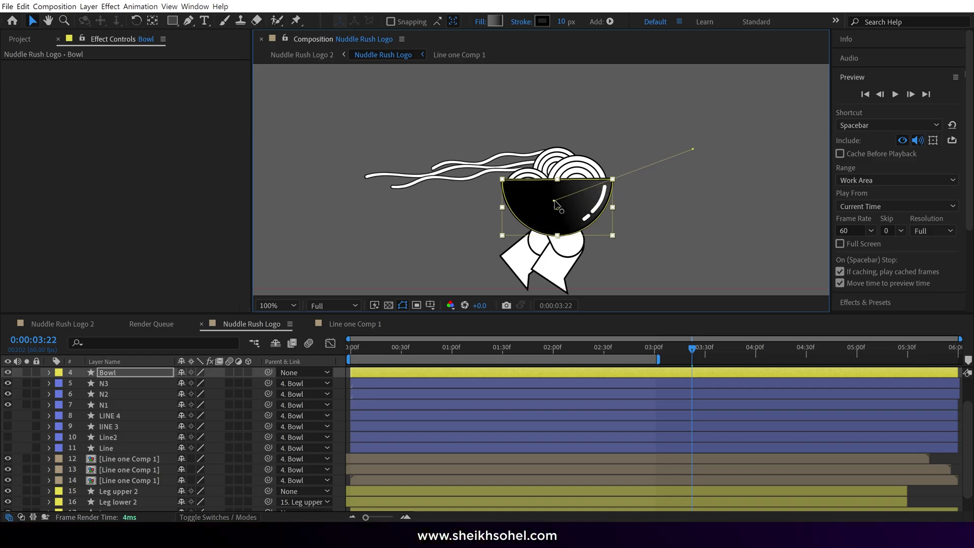
pyautogui.moveTo(722, 90); pyautogui.dragTo(540, 200)
# - Nudge the bowl's top-left corner slightly outward and preview the animation
pyautogui.press('.')
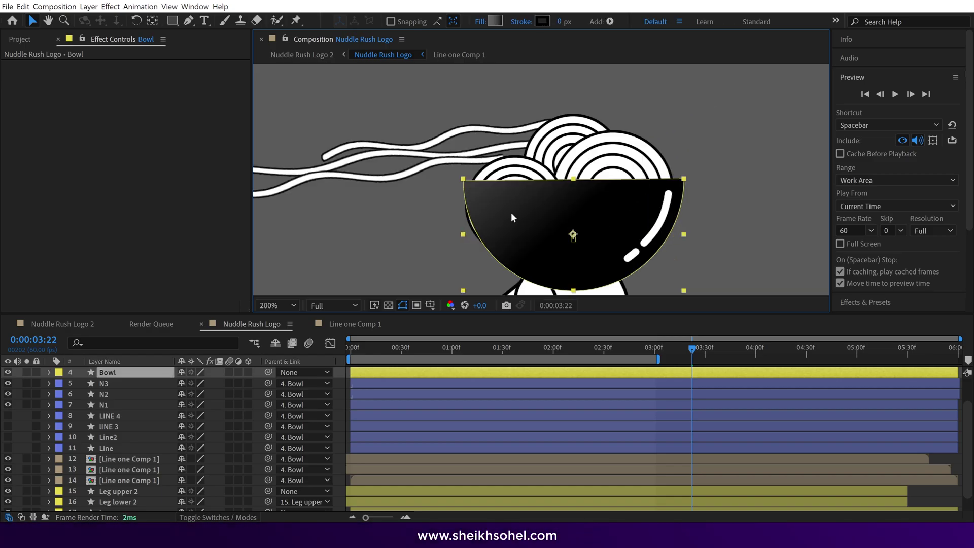
pyautogui.press('s')
pyautogui.click(463, 180)
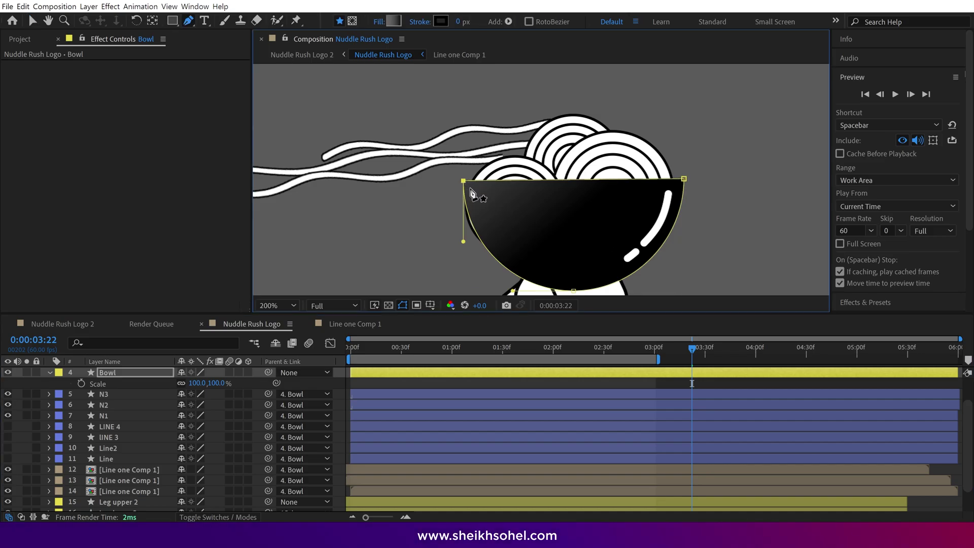
pyautogui.moveTo(464, 181); pyautogui.dragTo(460, 181)
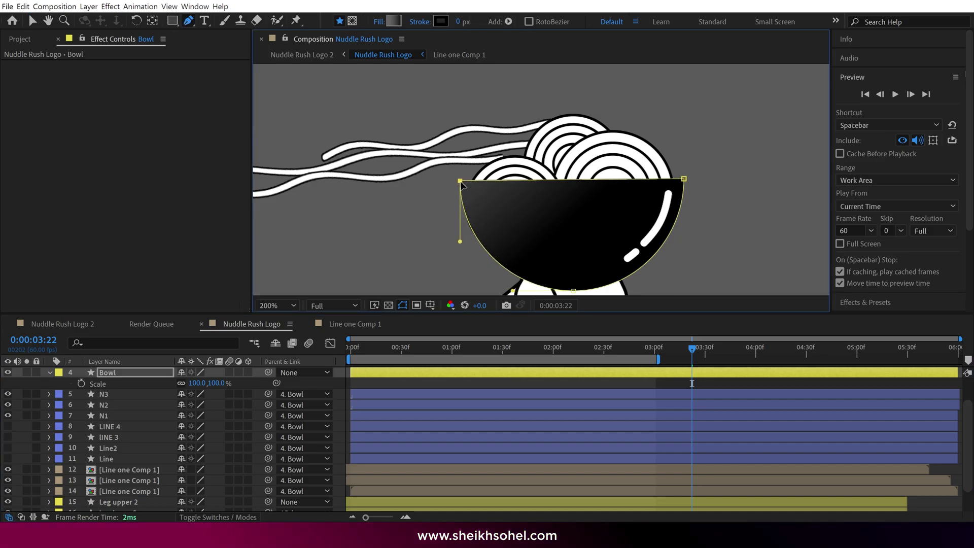
pyautogui.press('v')
pyautogui.press(',')
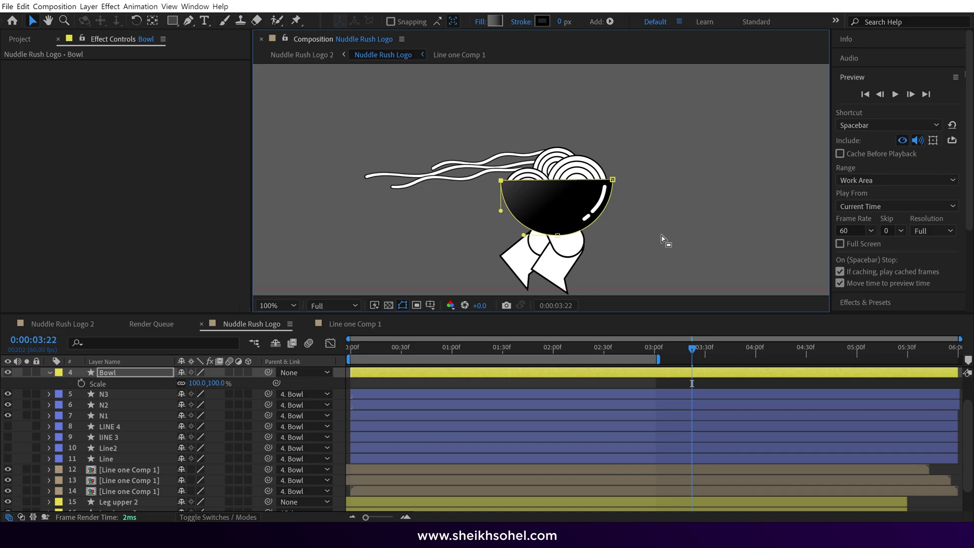
pyautogui.click(635, 227)
pyautogui.press(',')
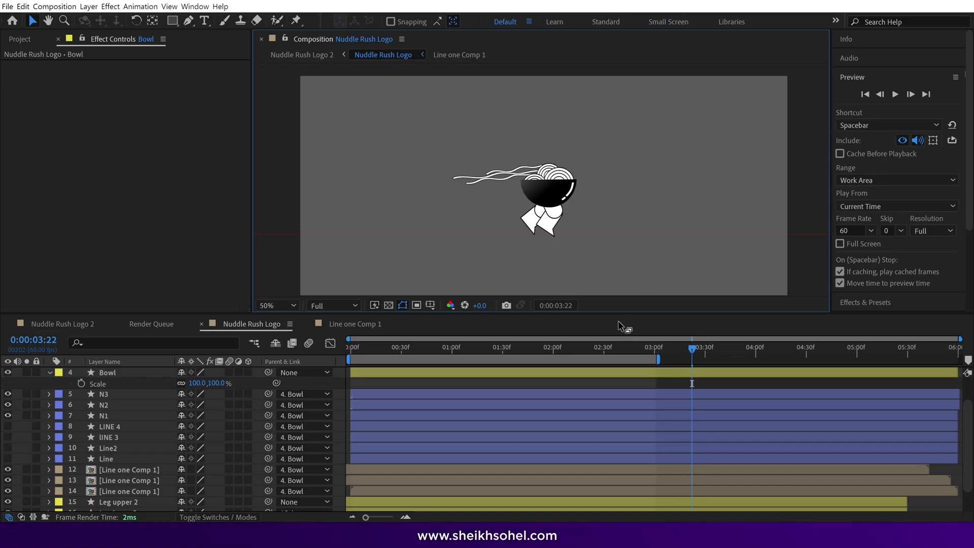
pyautogui.moveTo(595, 348); pyautogui.dragTo(540, 349)
pyautogui.press('space')
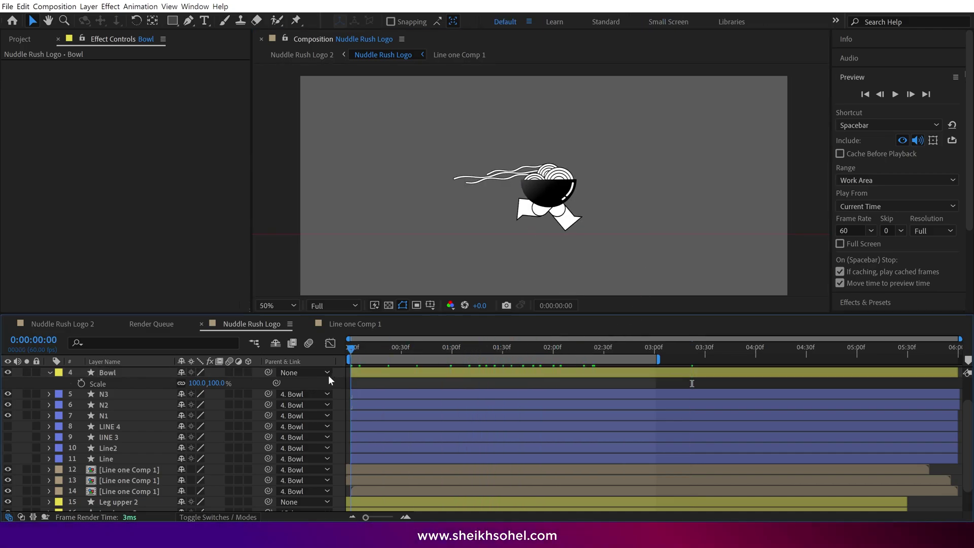
pyautogui.press('.')
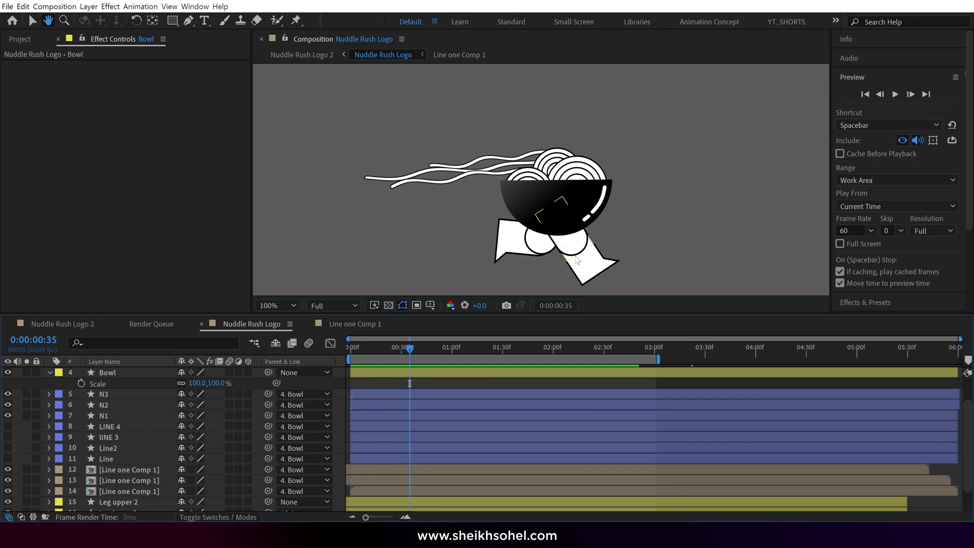
# - Give Leg lower 2 a linear gradient fill aimed toward the lower left with edited colour stops
pyautogui.click(583, 262)
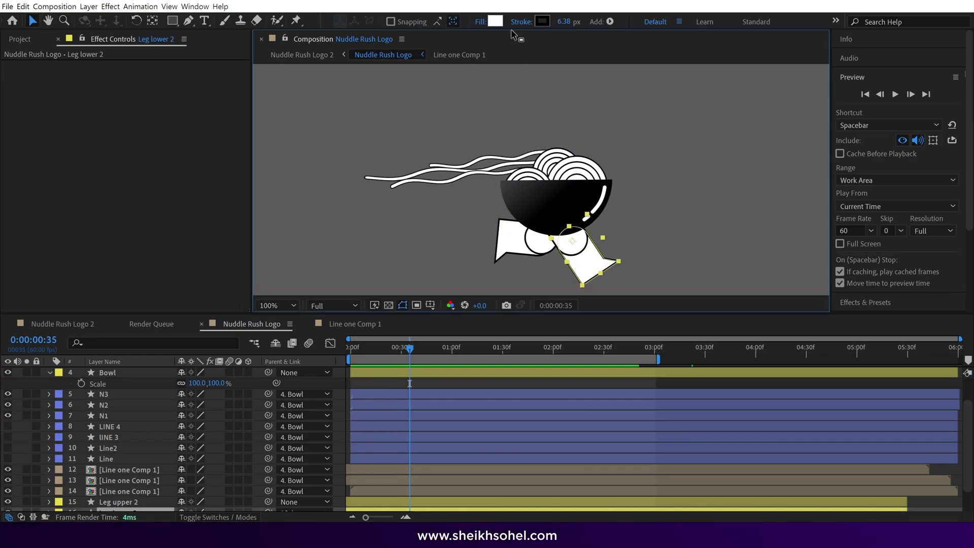
pyautogui.click(479, 22)
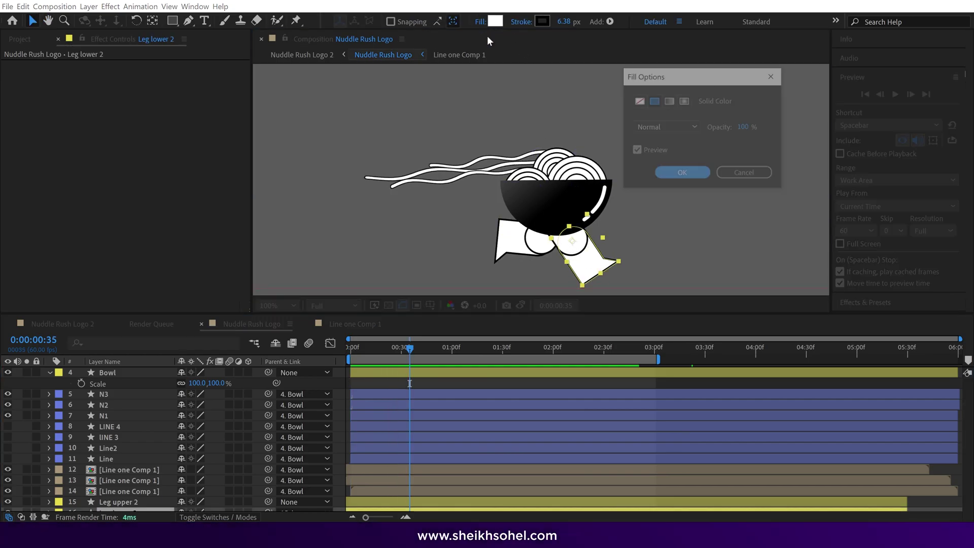
pyautogui.click(682, 174)
pyautogui.scroll(2, 599, 284)
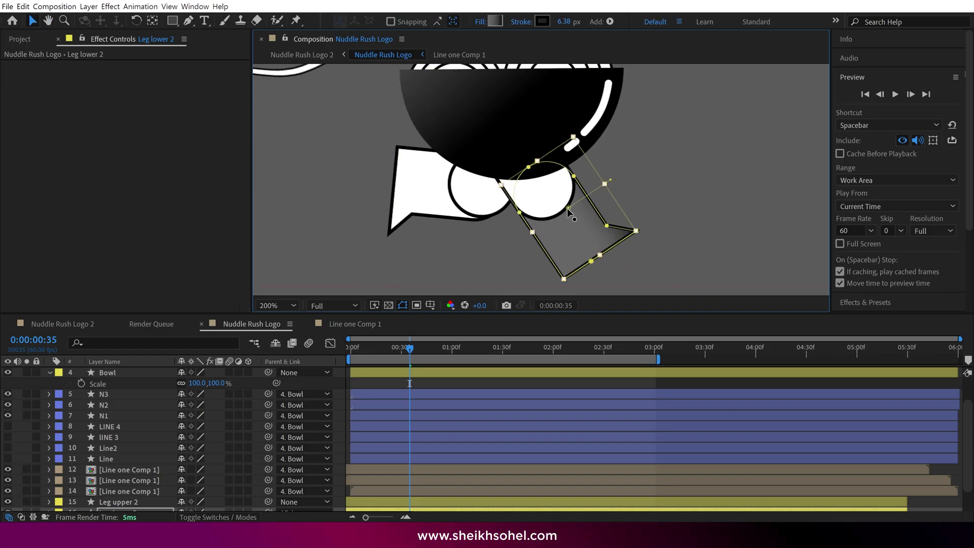
pyautogui.moveTo(611, 179); pyautogui.dragTo(569, 266)
pyautogui.click(494, 21)
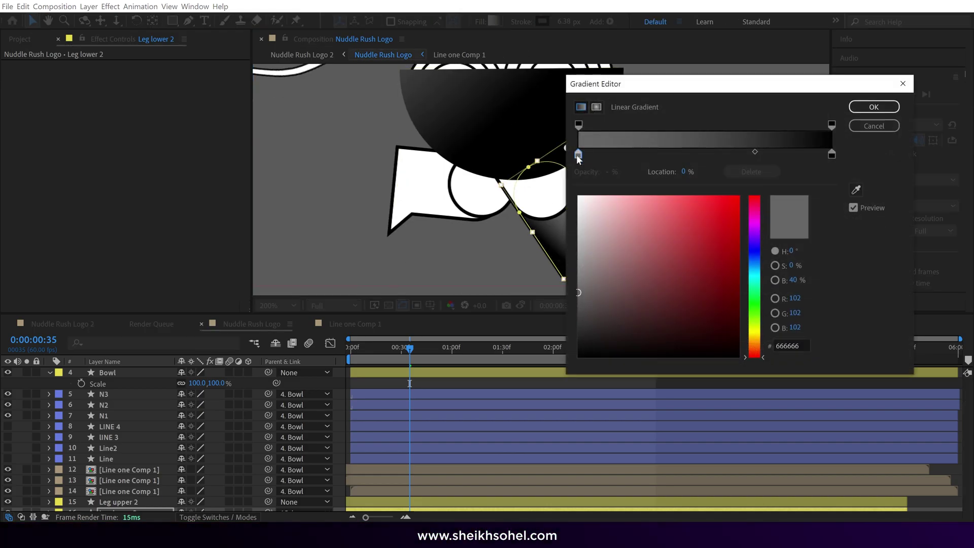
pyautogui.press('Return')
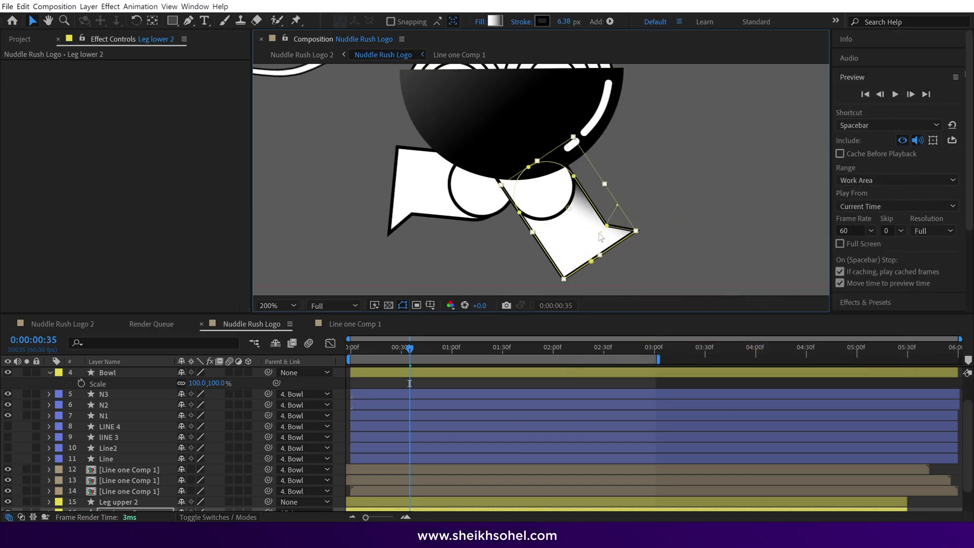
pyautogui.press('space')
pyautogui.press('space')
pyautogui.press(',')
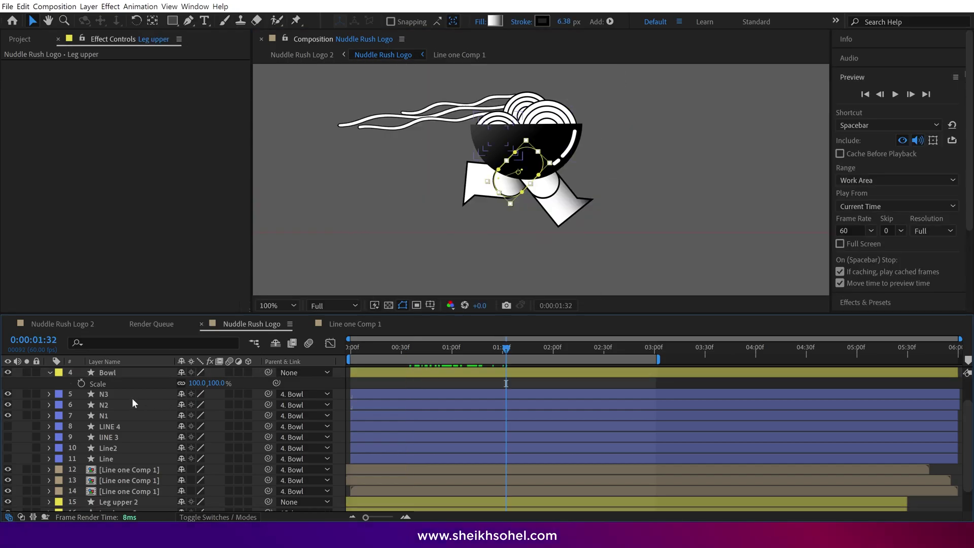
# - Add a Drop Shadow layer style to Bowl, raise its Size to 23, and preview it full-screen
pyautogui.click(107, 373)
pyautogui.rightClick(113, 374)
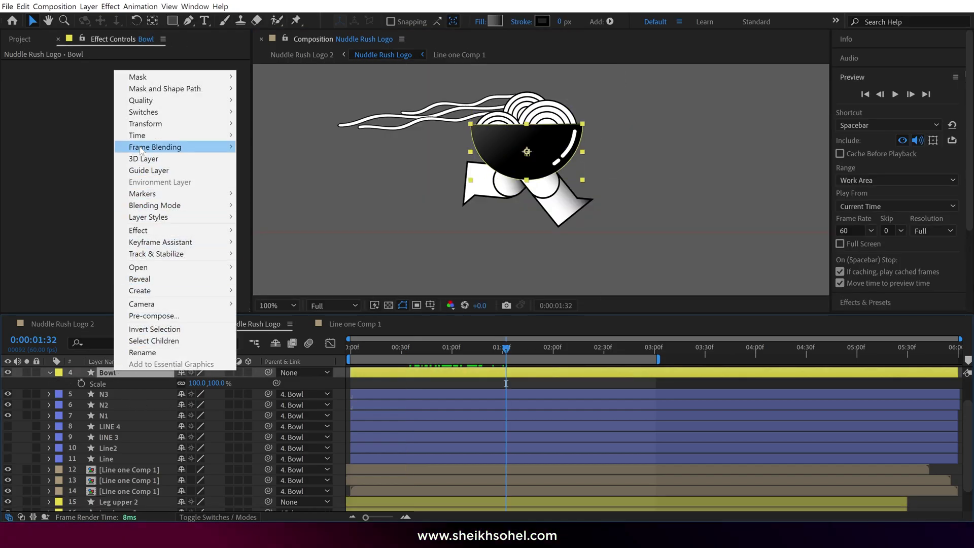
pyautogui.moveTo(198, 224)
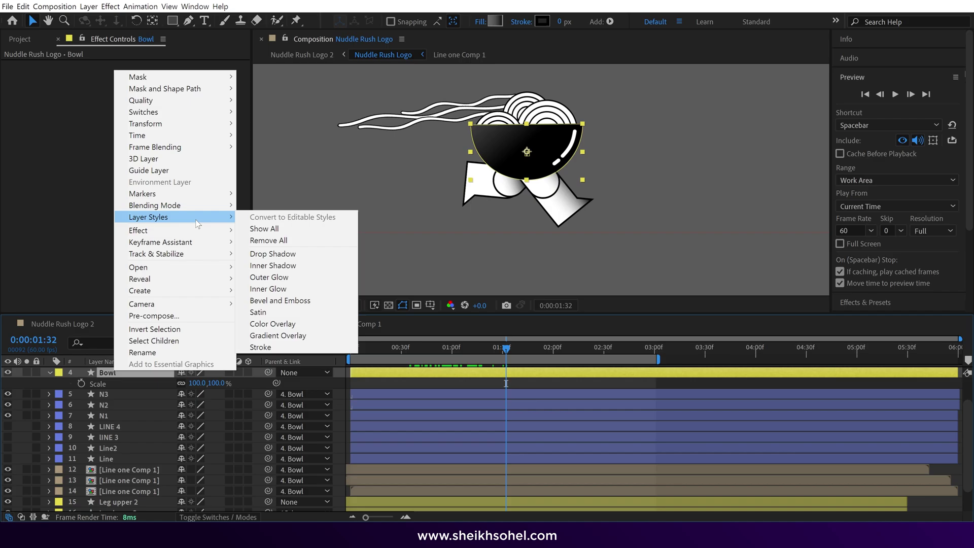
pyautogui.click(280, 254)
pyautogui.click(71, 416)
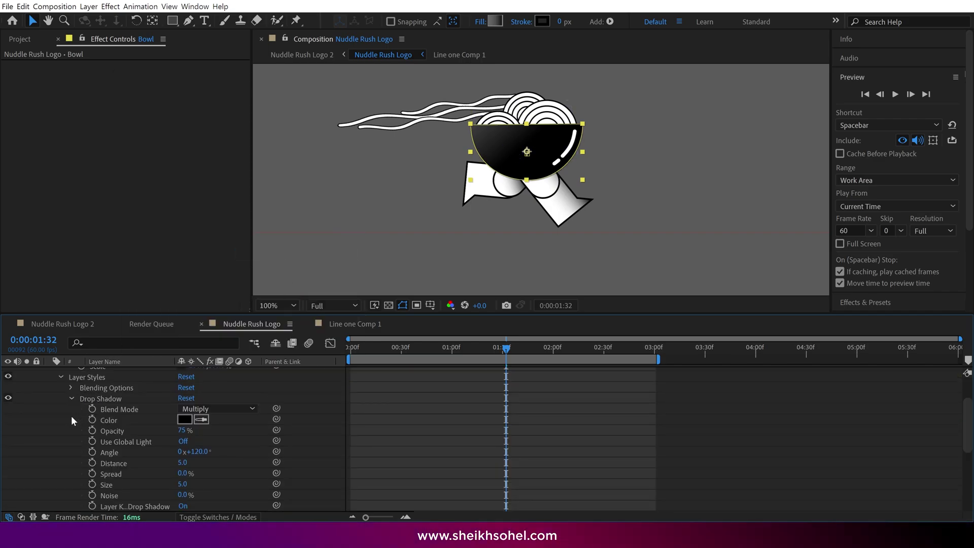
pyautogui.moveTo(184, 490); pyautogui.dragTo(200, 481)
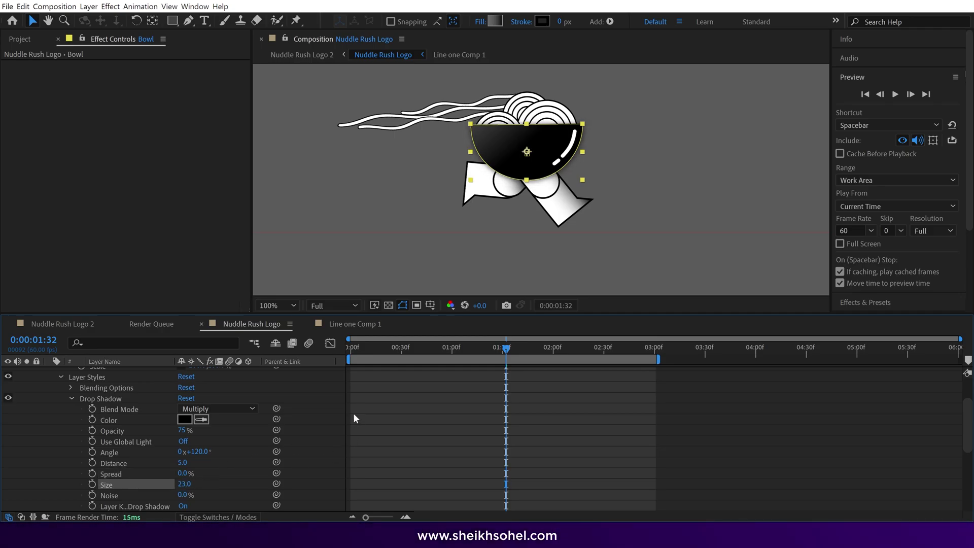
pyautogui.press('`')
pyautogui.press('space')
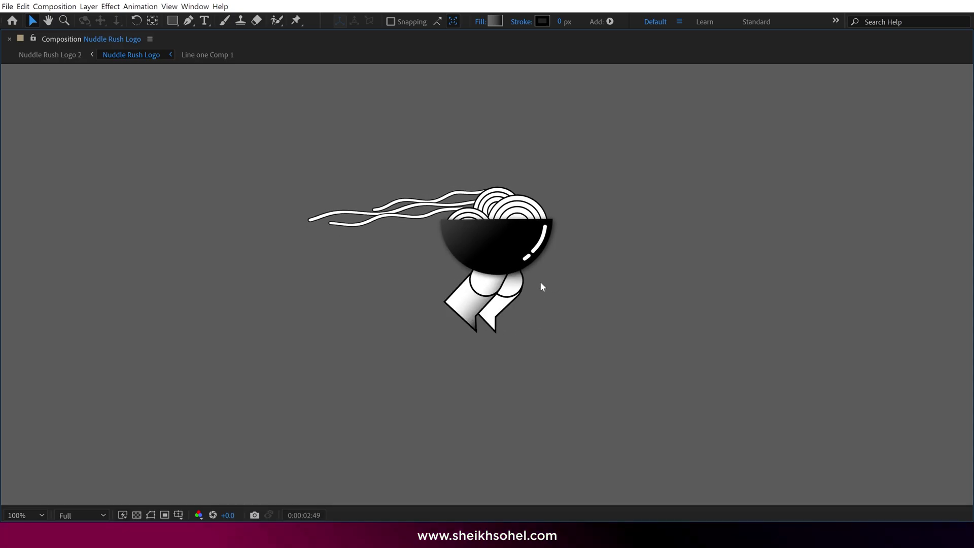
# - Delete layers LINE 4 through Line and make the Text layer visible
pyautogui.press('`')
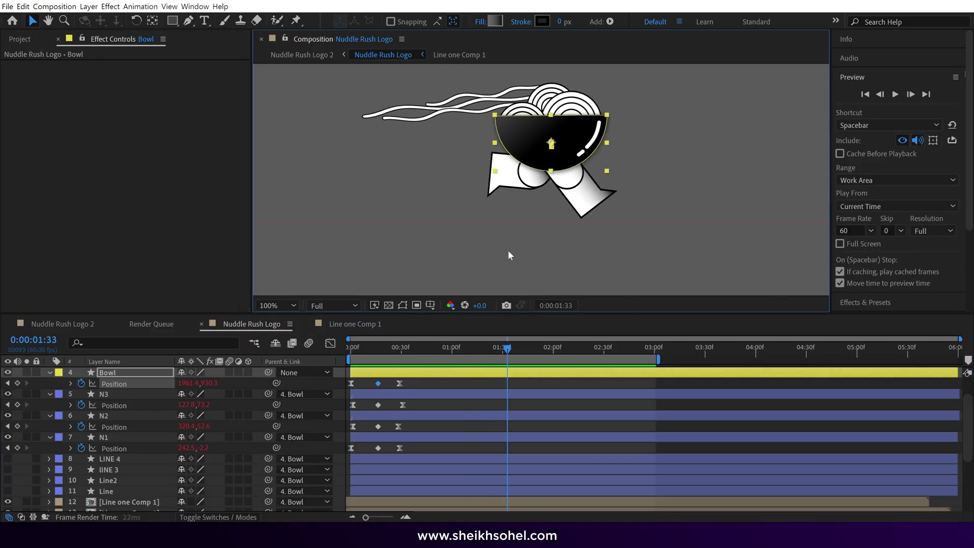
pyautogui.hotkey('ctrl', '`')
pyautogui.click(102, 448)
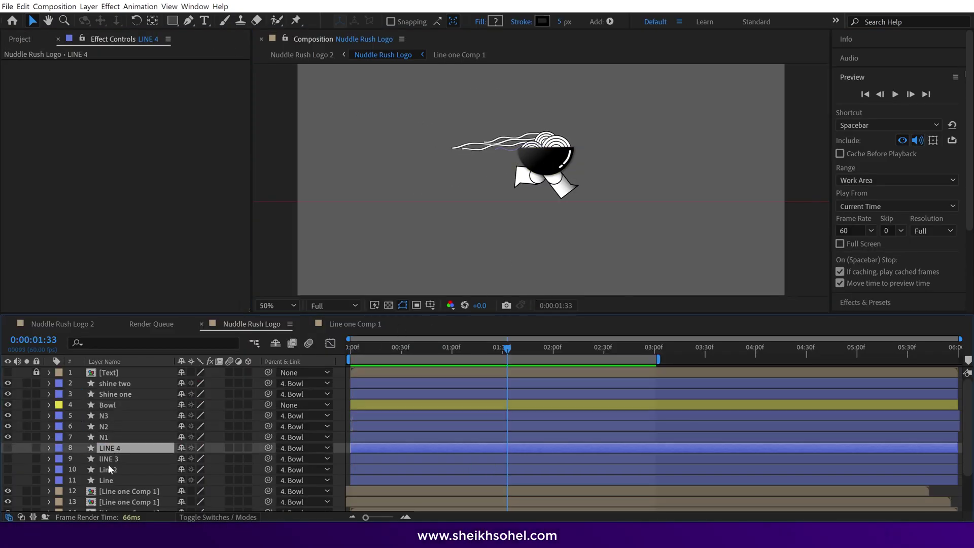
pyautogui.keyDown('shift'); pyautogui.click(60, 479); pyautogui.keyUp('shift')
pyautogui.press('Delete')
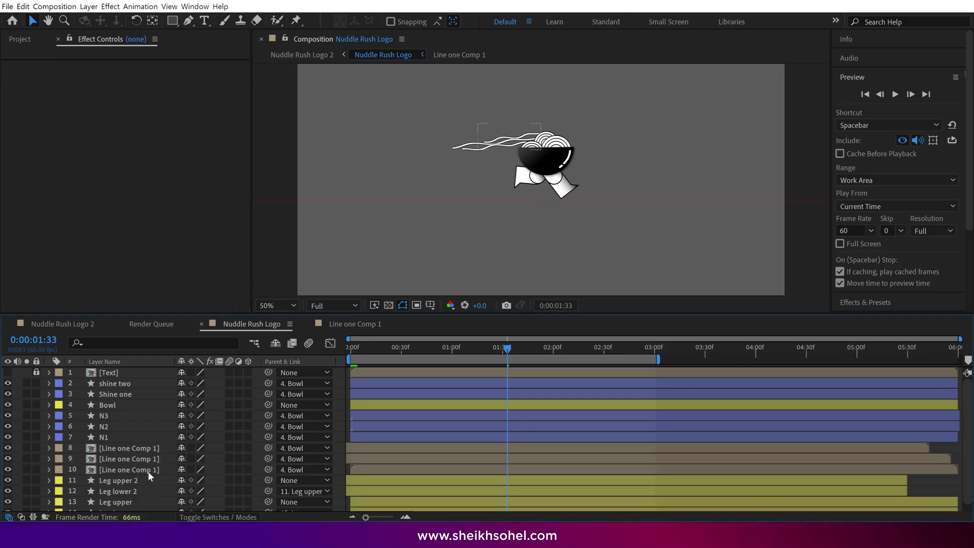
pyautogui.click(8, 372)
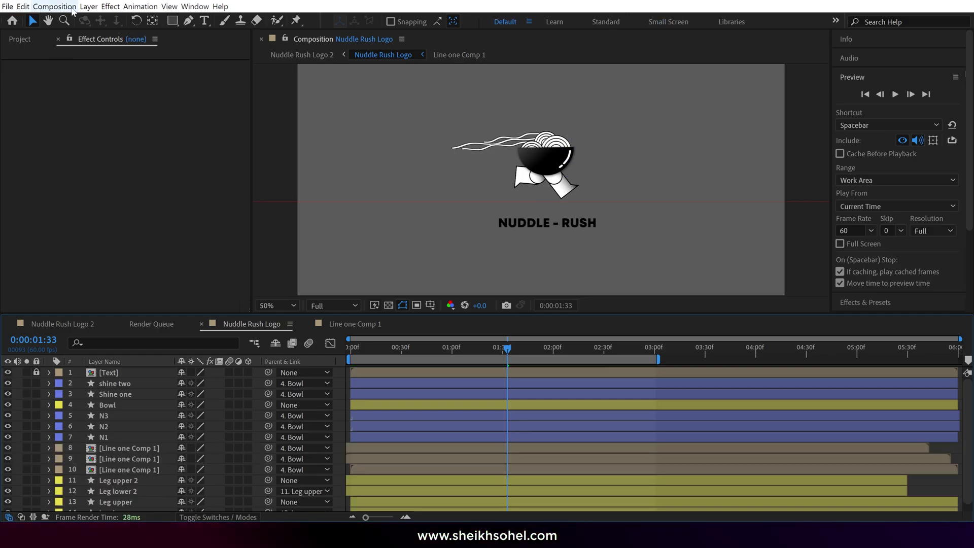
# - Create a new solid layer and set its colour to E97E00
pyautogui.click(89, 6)
pyautogui.moveTo(177, 20)
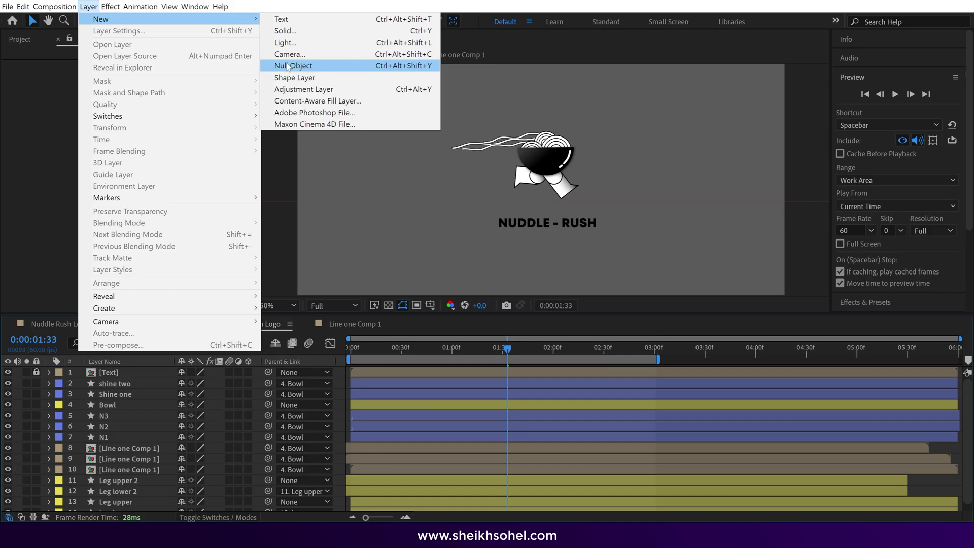
pyautogui.click(286, 31)
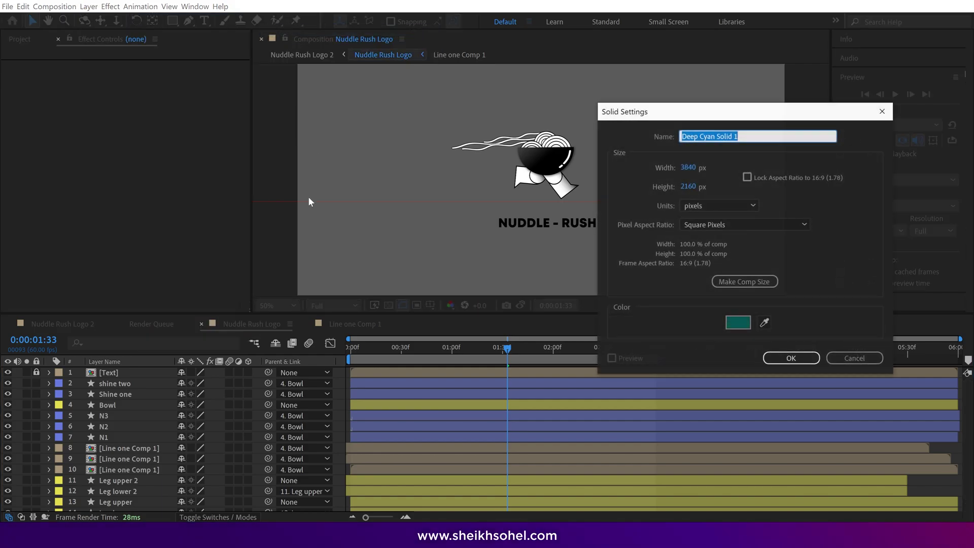
pyautogui.click(738, 323)
pyautogui.write('E97E00')
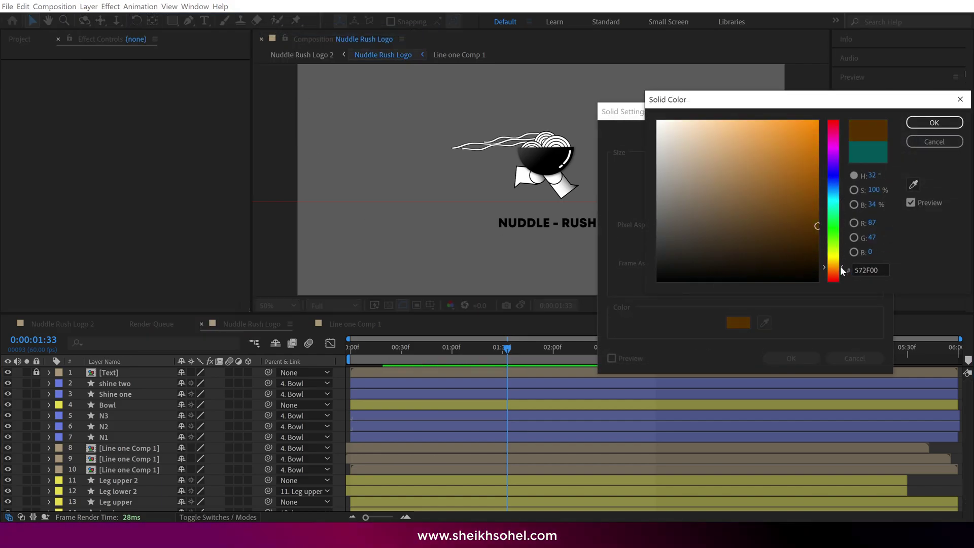